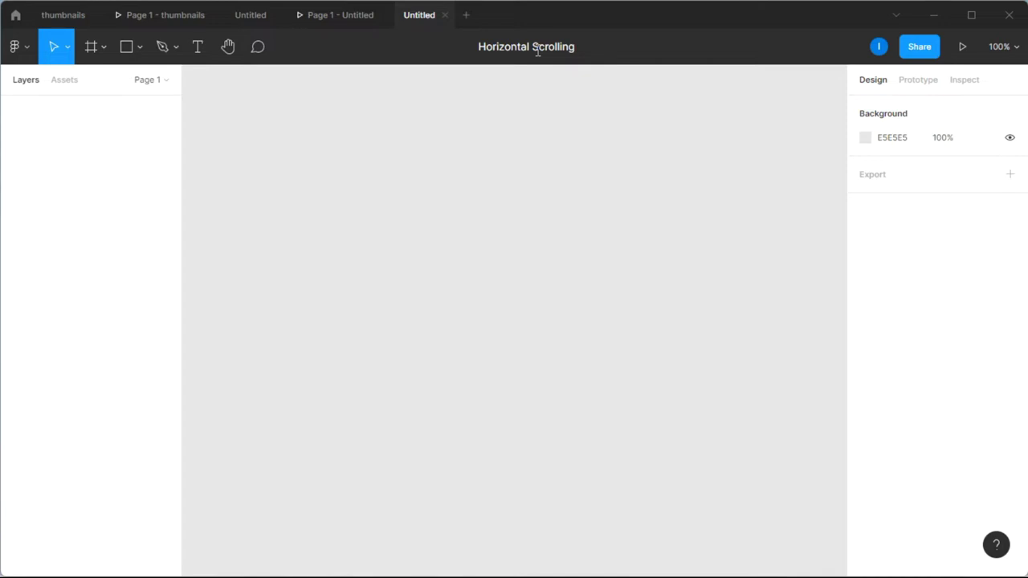
Step: Add a 1280 × 720 frame from the iMac desktop preset
{"action": "left_click", "coordinate": [92, 50]}
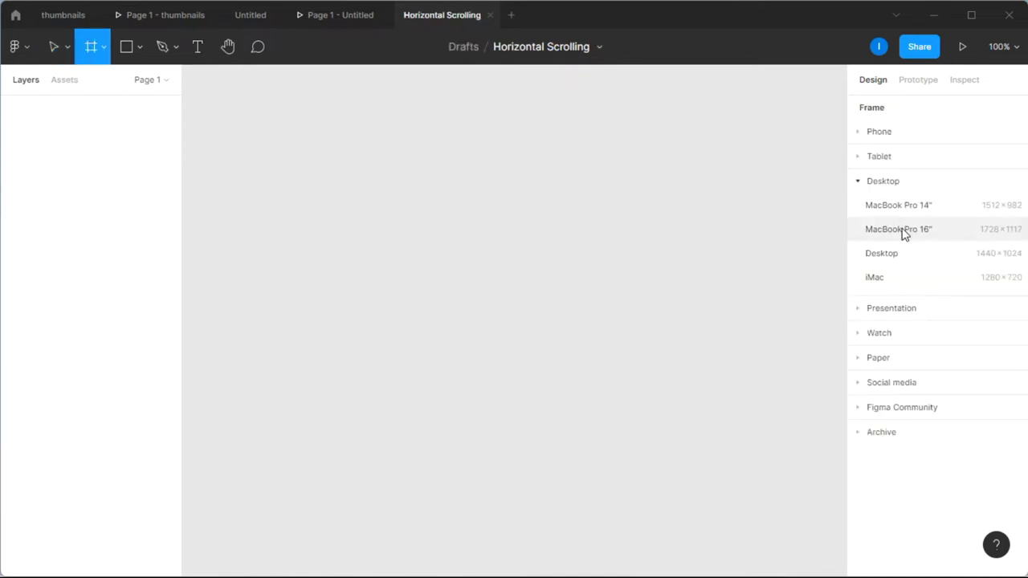
{"action": "left_click", "coordinate": [924, 278]}
{"action": "left_click", "coordinate": [495, 124]}
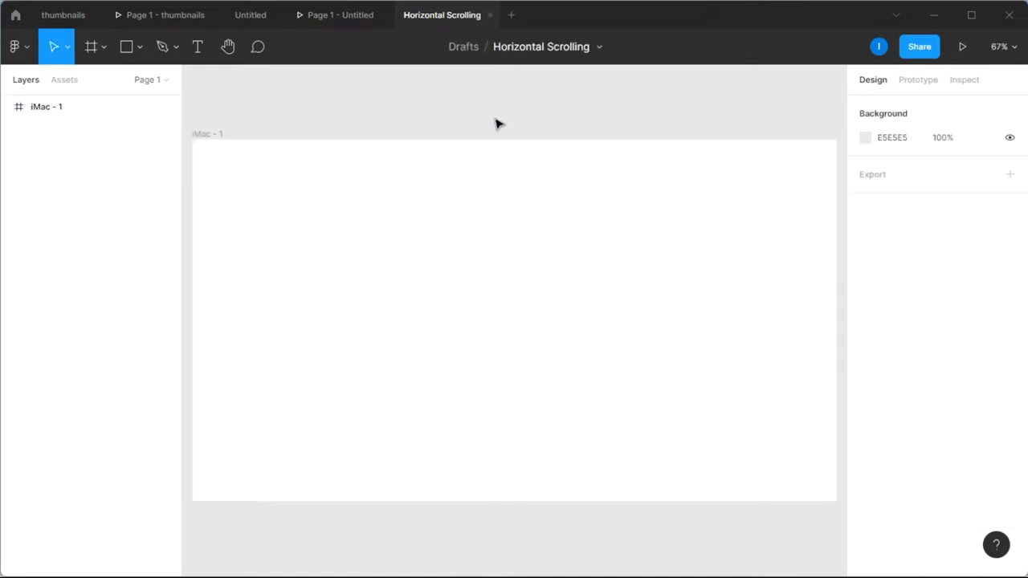
{"action": "scroll", "coordinate": [495, 124], "scroll_direction": "down", "scroll_amount": 3}
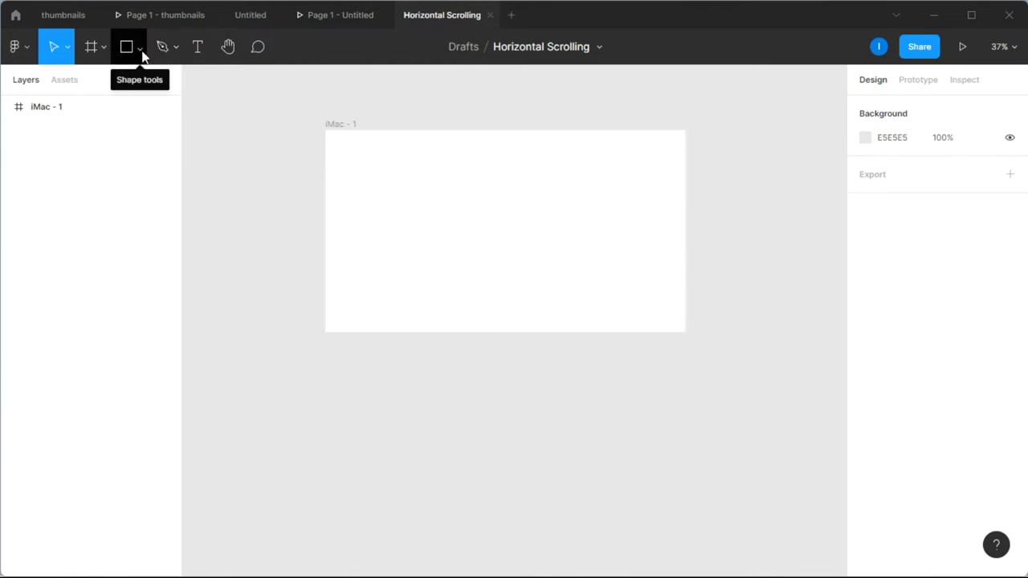
Step: Draw a rectangle of about 257 × 393 and place it near the left side of the iMac frame
{"action": "left_click", "coordinate": [141, 53]}
{"action": "left_click", "coordinate": [133, 85]}
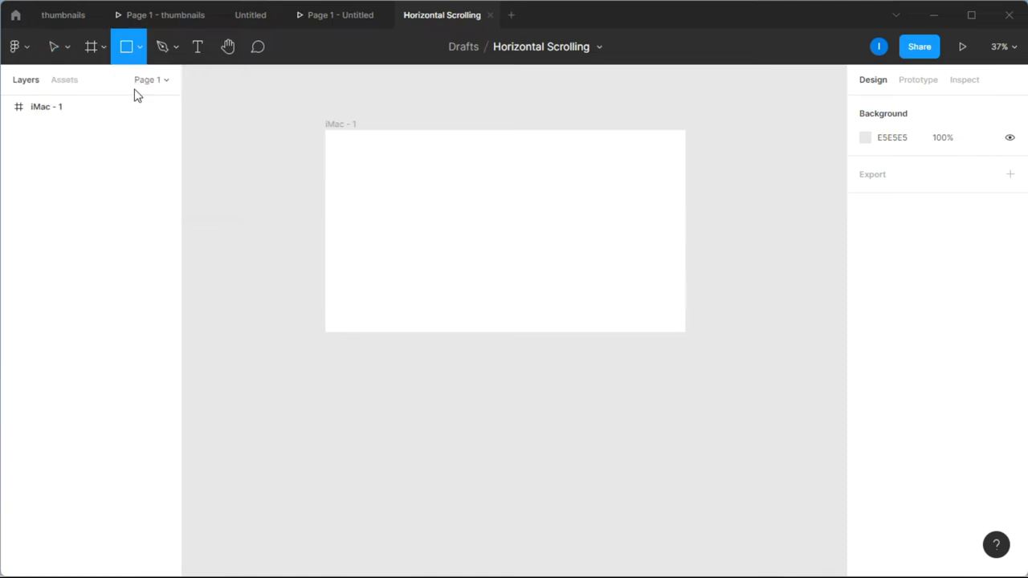
{"action": "left_click_drag", "start_coordinate": [373, 372], "coordinate": [446, 482]}
{"action": "left_click_drag", "start_coordinate": [415, 440], "coordinate": [395, 237]}
{"action": "scroll", "coordinate": [394, 236], "scroll_direction": "up", "scroll_amount": 5}
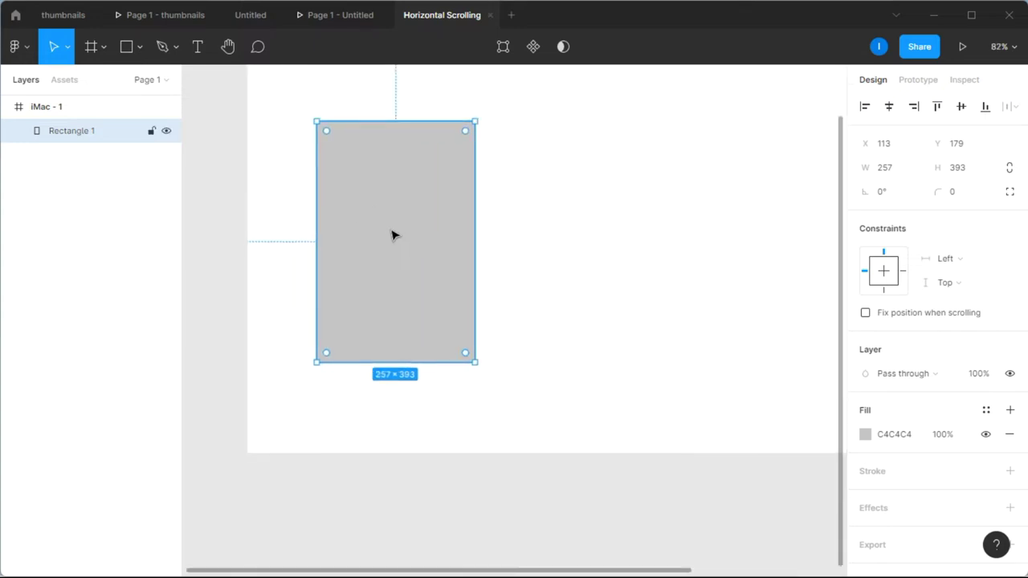
{"action": "scroll", "coordinate": [395, 234], "scroll_direction": "down", "scroll_amount": 4}
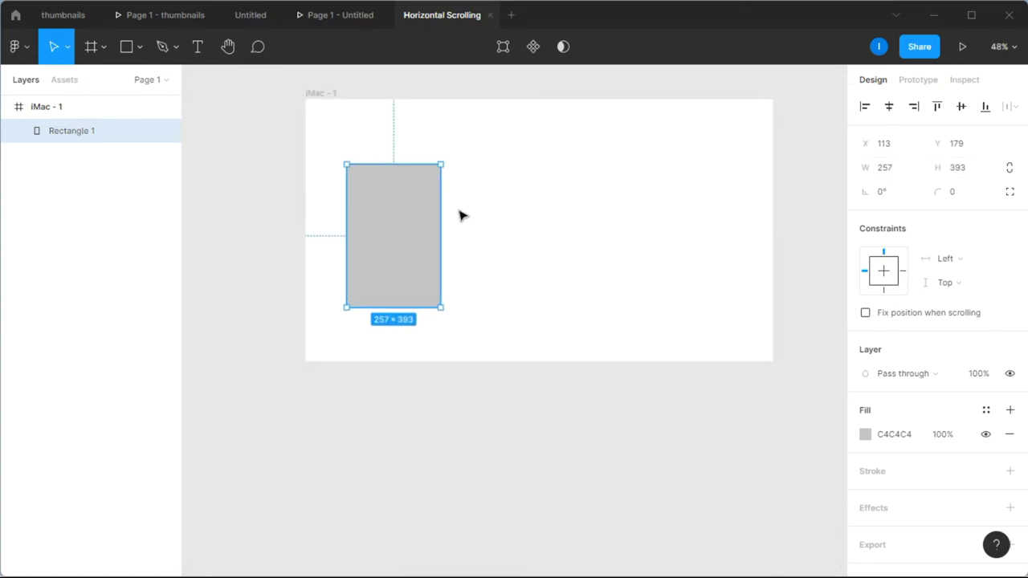
Step: Stretch the rectangle to about 502 high and position it at about X 103, Y 91 in the frame
{"action": "left_click_drag", "start_coordinate": [401, 223], "coordinate": [395, 220]}
{"action": "left_click_drag", "start_coordinate": [402, 154], "coordinate": [397, 116]}
{"action": "left_click_drag", "start_coordinate": [404, 171], "coordinate": [403, 189]}
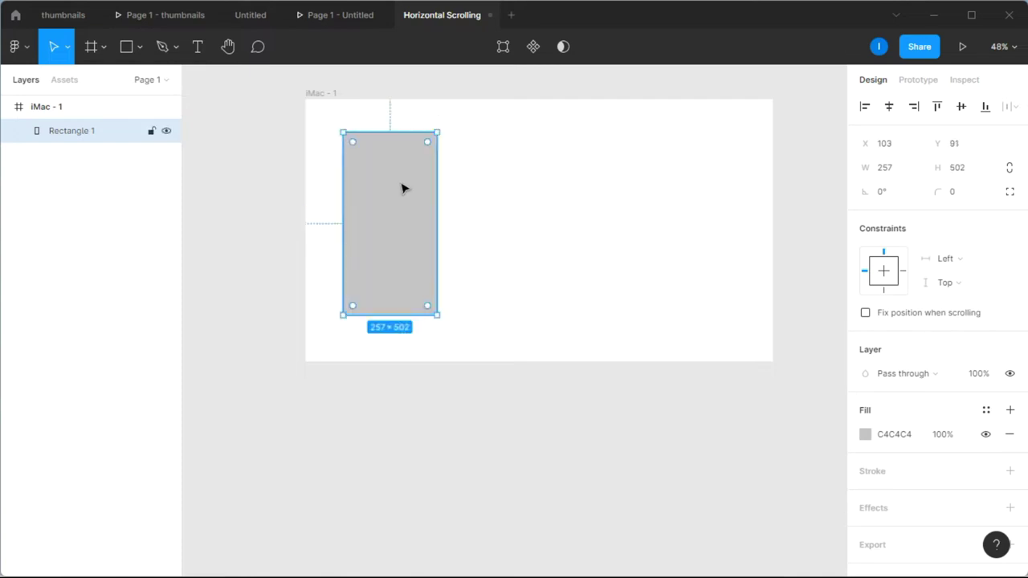
Step: Change the iMac frame's fill to dark grey
{"action": "left_click", "coordinate": [338, 97]}
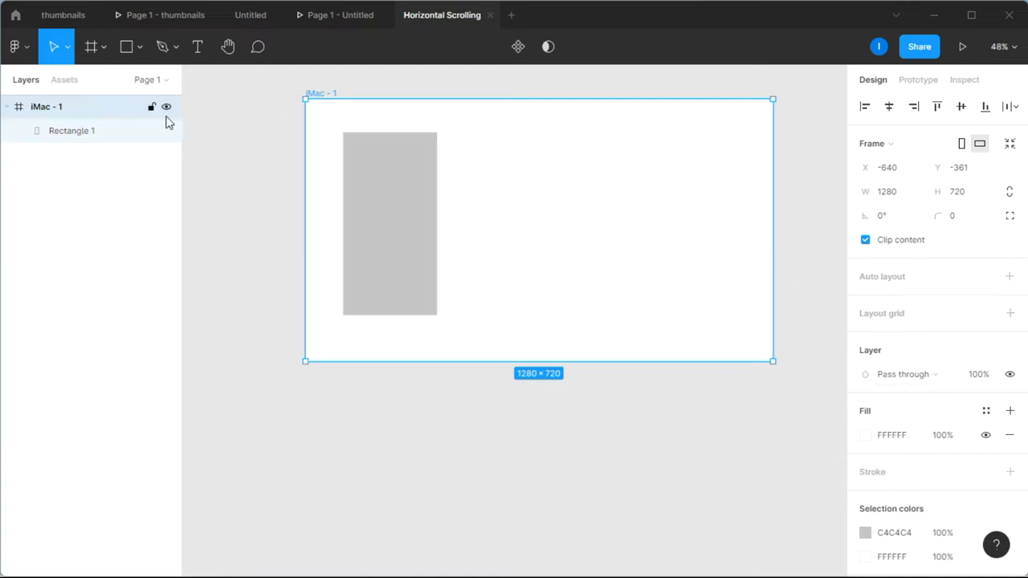
{"action": "left_click", "coordinate": [868, 436]}
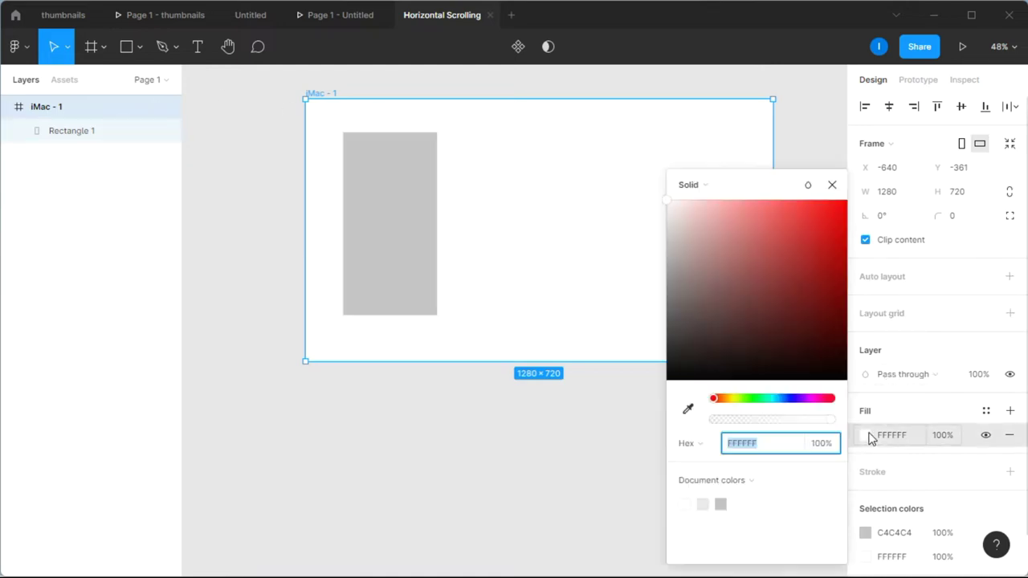
{"action": "left_click_drag", "start_coordinate": [725, 269], "coordinate": [674, 305]}
{"action": "left_click", "coordinate": [833, 185]}
Step: Change the rectangle's fill to white (FFFFFF)
{"action": "left_click", "coordinate": [413, 211]}
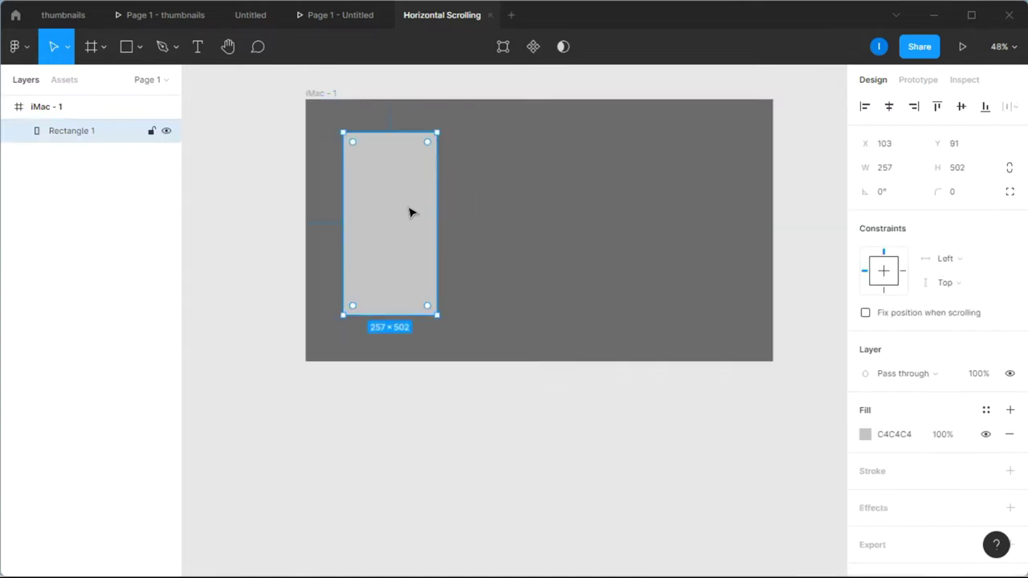
{"action": "left_click", "coordinate": [865, 434]}
{"action": "left_click_drag", "start_coordinate": [718, 289], "coordinate": [643, 193]}
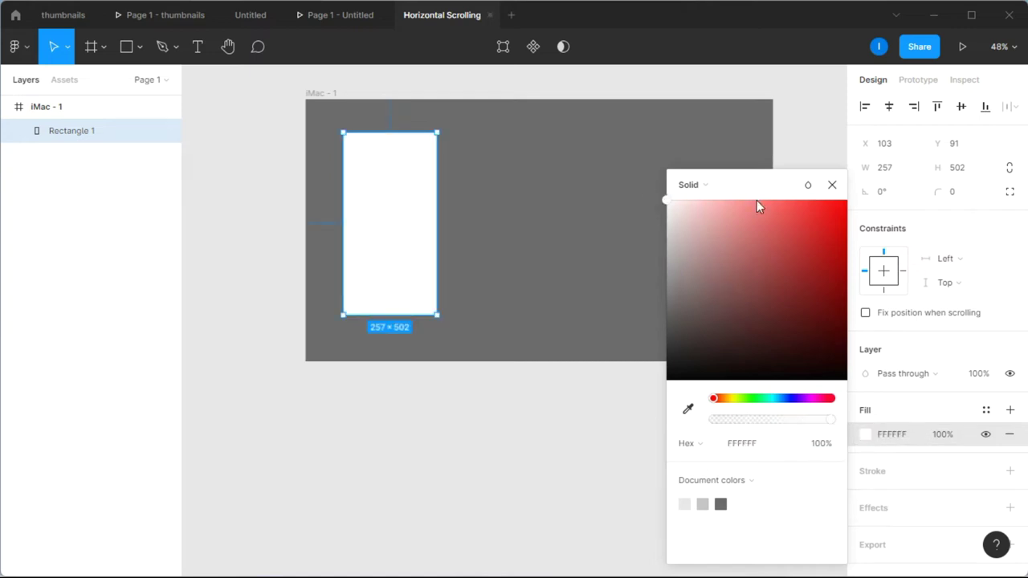
{"action": "left_click", "coordinate": [832, 185]}
{"action": "left_click", "coordinate": [520, 233]}
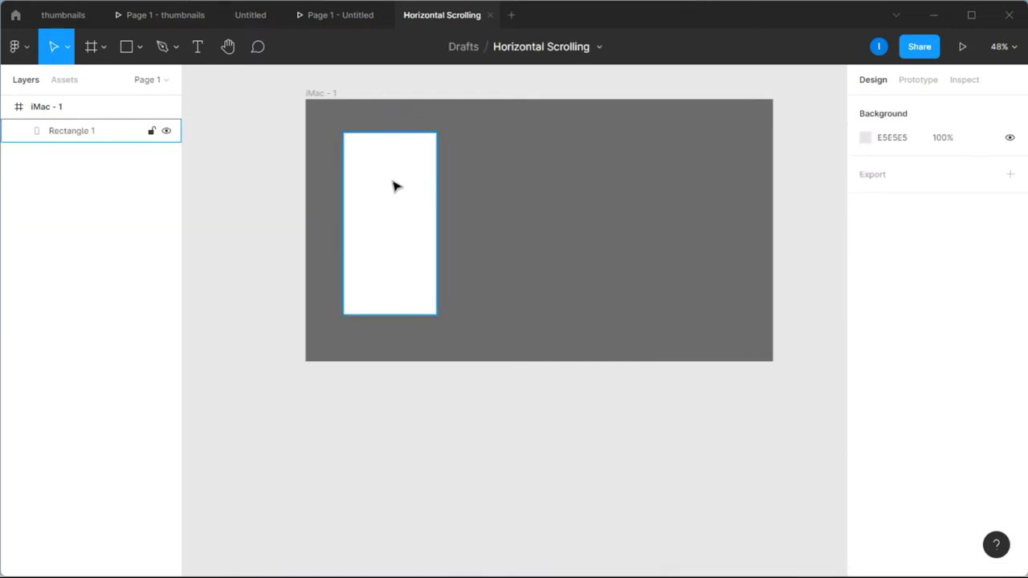
Step: Duplicate the white rectangle to its right and shorten the copy to about 175 high
{"action": "left_click", "coordinate": [395, 186]}
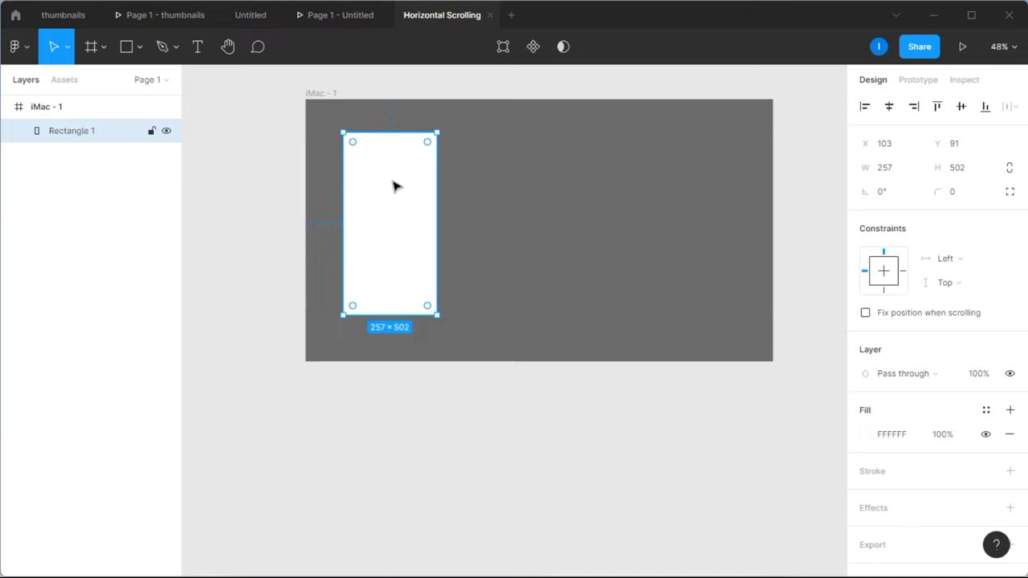
{"action": "left_click_drag", "start_coordinate": [394, 187], "coordinate": [516, 187]}
{"action": "left_click_drag", "start_coordinate": [502, 314], "coordinate": [503, 195]}
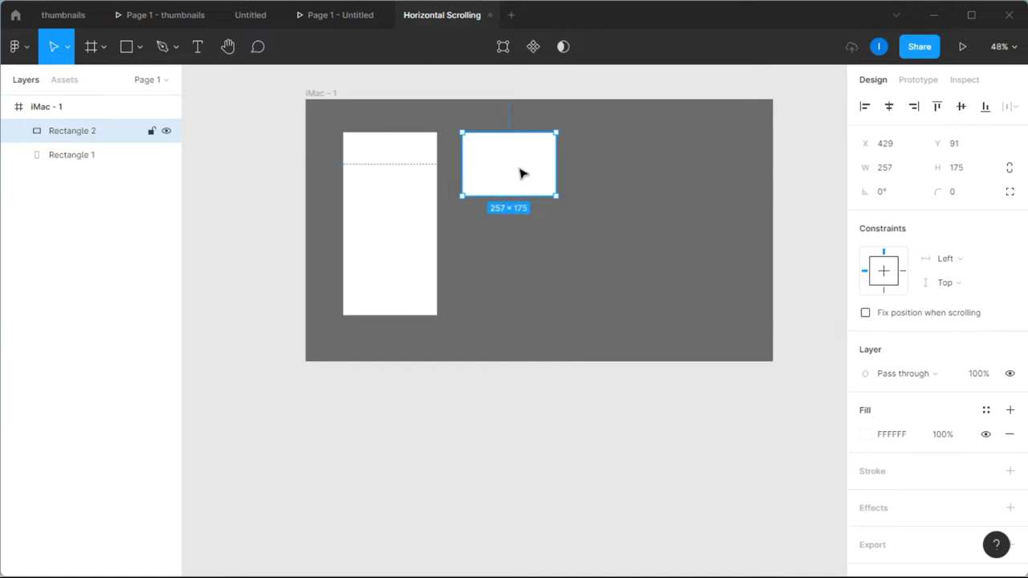
Step: Fill the shorter rectangle with red (FD0B0B) and align it over the upper part of the white rectangle
{"action": "left_click", "coordinate": [866, 434]}
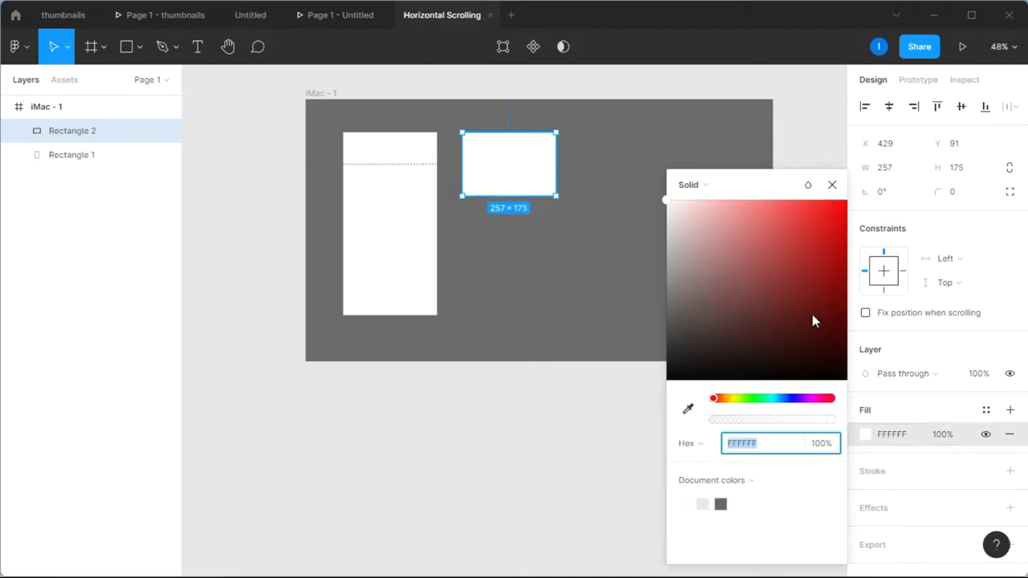
{"action": "left_click", "coordinate": [832, 205]}
{"action": "left_click_drag", "start_coordinate": [831, 208], "coordinate": [843, 206]}
{"action": "left_click", "coordinate": [833, 186]}
{"action": "left_click_drag", "start_coordinate": [526, 173], "coordinate": [423, 174]}
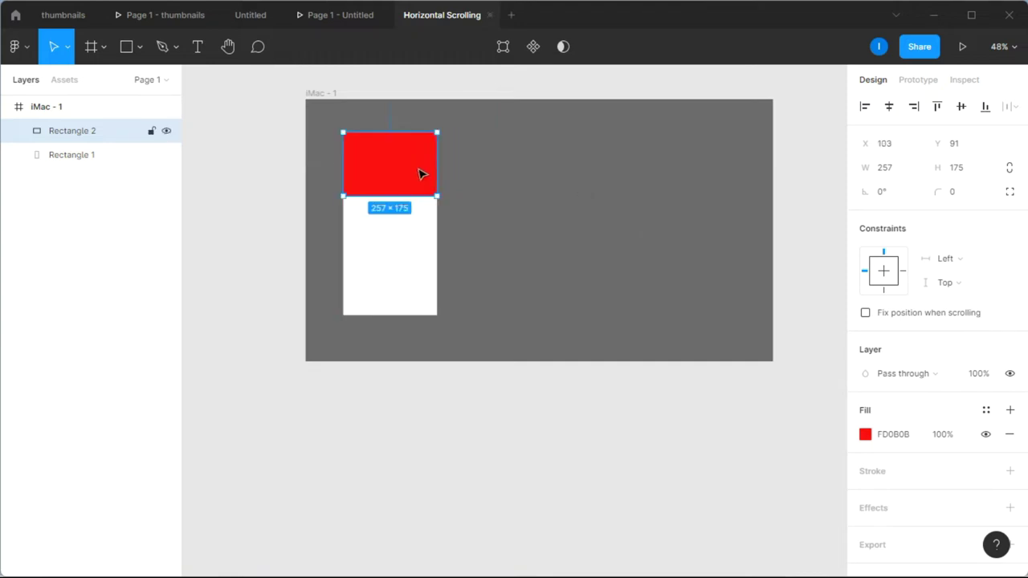
{"action": "left_click", "coordinate": [525, 184]}
Step: Widen the red and white rectangles together to about 287
{"action": "scroll", "coordinate": [402, 186], "scroll_direction": "up", "scroll_amount": 3}
{"action": "scroll", "coordinate": [400, 183], "scroll_direction": "down", "scroll_amount": 2}
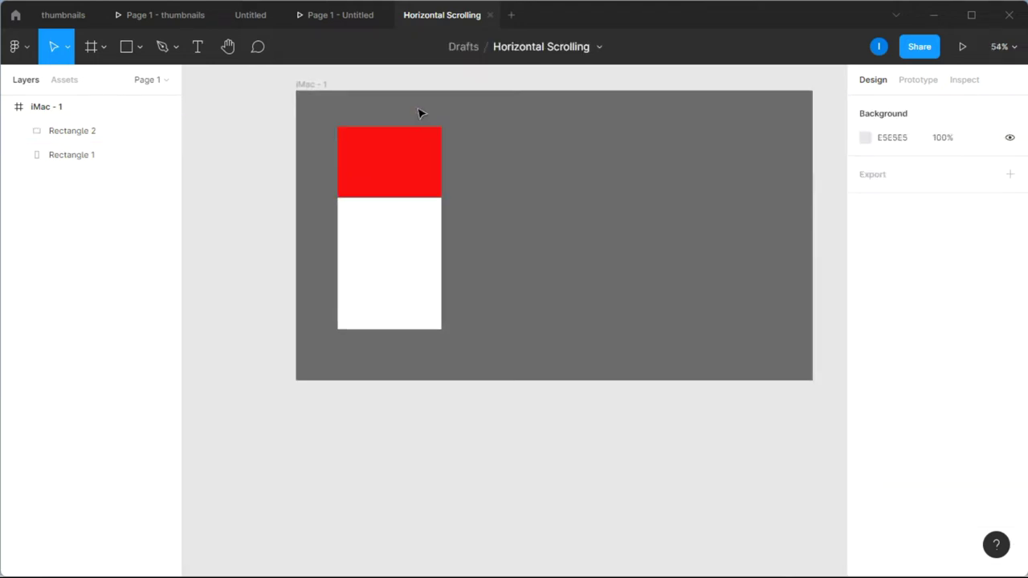
{"action": "scroll", "coordinate": [420, 112], "scroll_direction": "up", "scroll_amount": 1}
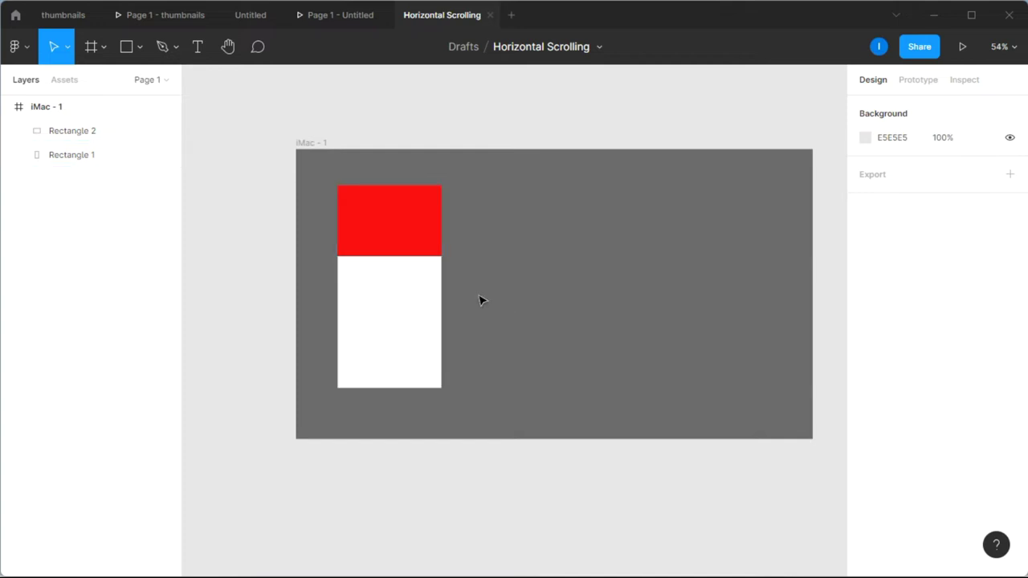
{"action": "left_click", "coordinate": [426, 337]}
{"action": "left_click", "coordinate": [385, 229], "text": "shift"}
{"action": "left_click_drag", "start_coordinate": [444, 241], "coordinate": [454, 243]}
{"action": "left_click", "coordinate": [481, 249]}
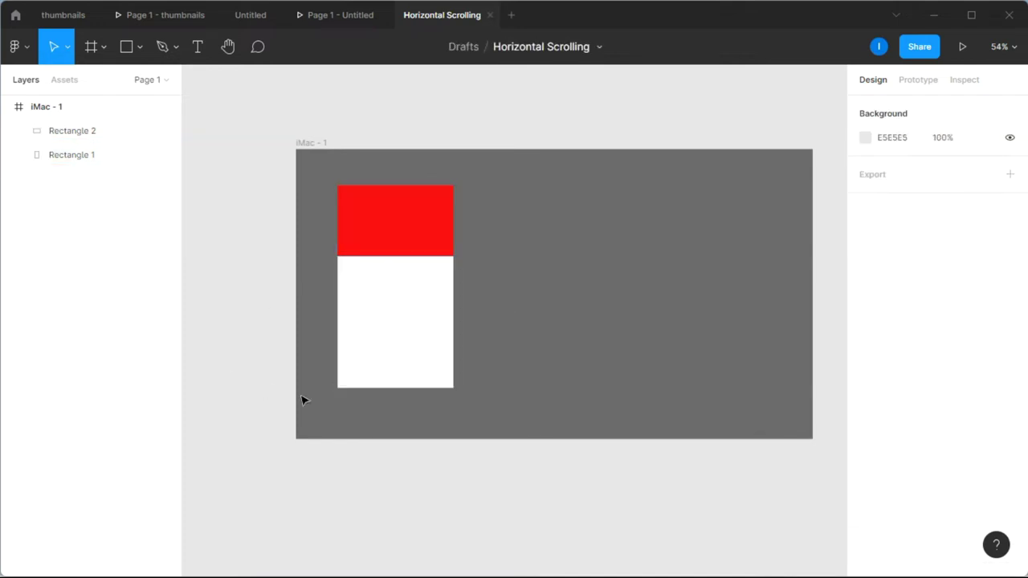
Step: Add the text "TECHNOLOGY" on the white area just below the red block
{"action": "left_click", "coordinate": [198, 46]}
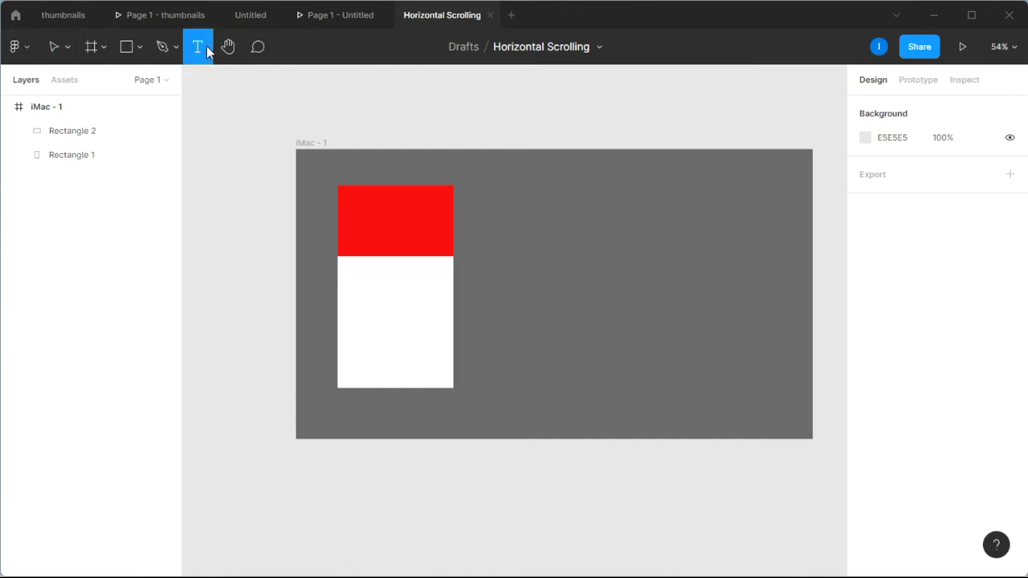
{"action": "left_click", "coordinate": [368, 271]}
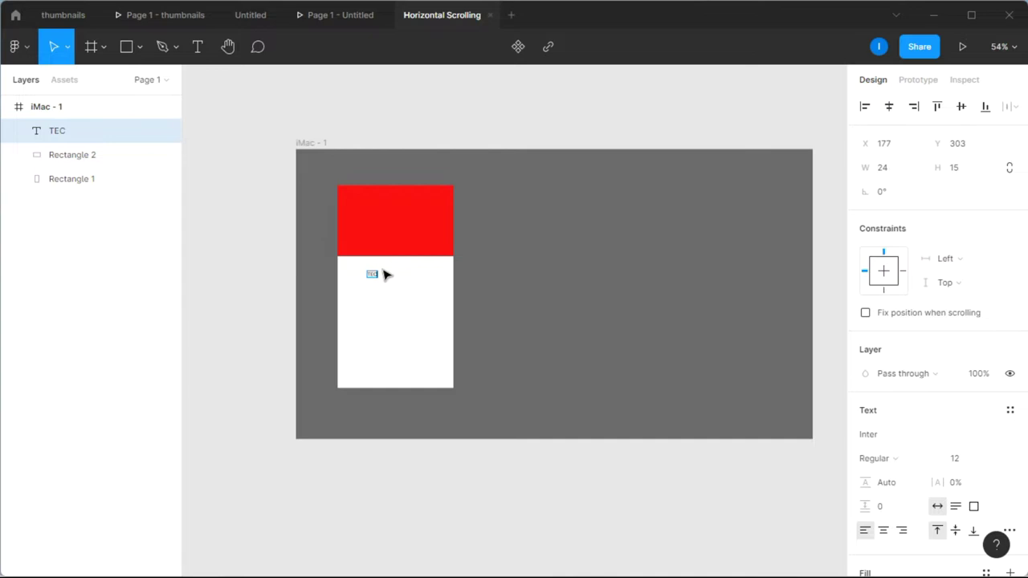
{"action": "scroll", "coordinate": [384, 275], "scroll_direction": "up", "scroll_amount": 5}
{"action": "type", "text": "TECHNOLOG"}
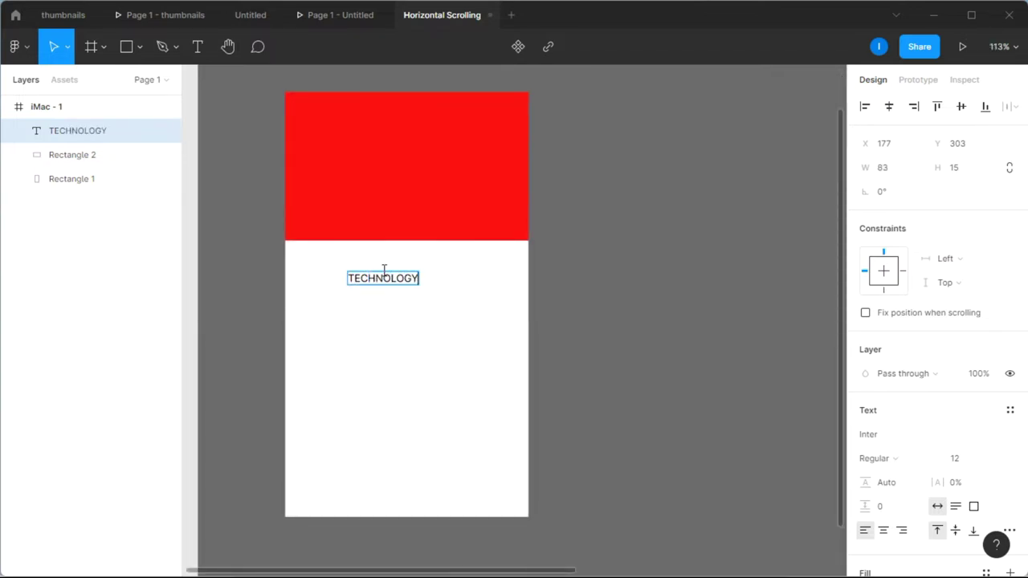
{"action": "type", "text": "Y"}
Step: Format the TECHNOLOGY text as Poppins ExtraBold, size 25
{"action": "key", "text": "ctrl+a"}
{"action": "left_click", "coordinate": [899, 438]}
{"action": "type", "text": "pop"}
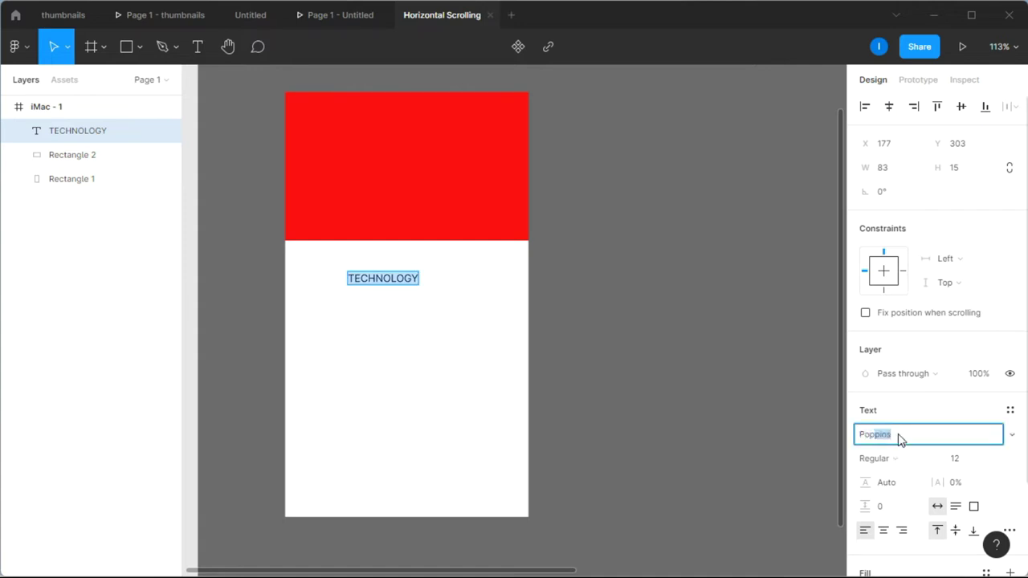
{"action": "key", "text": "Return"}
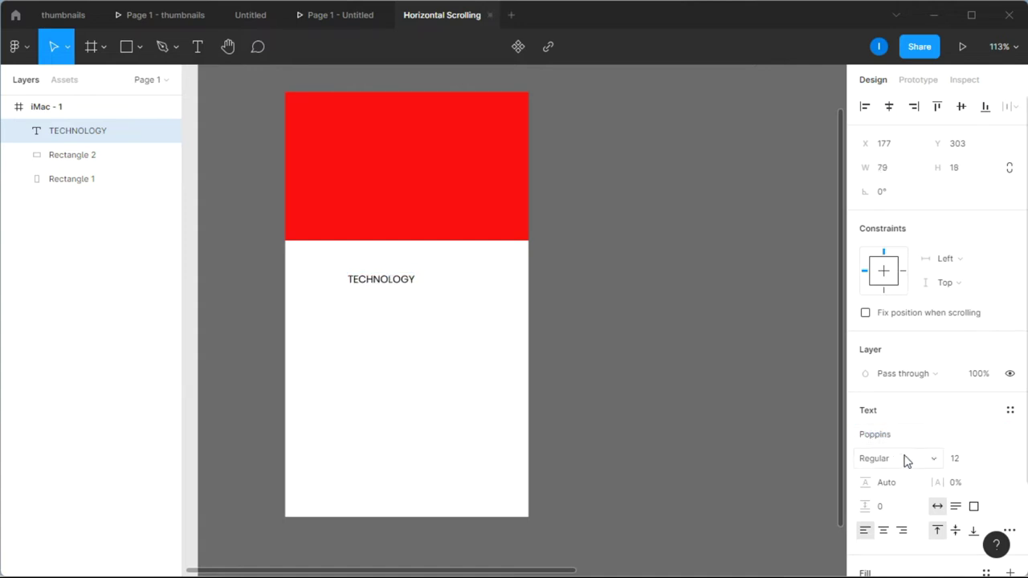
{"action": "left_click", "coordinate": [905, 458]}
{"action": "left_click", "coordinate": [910, 361]}
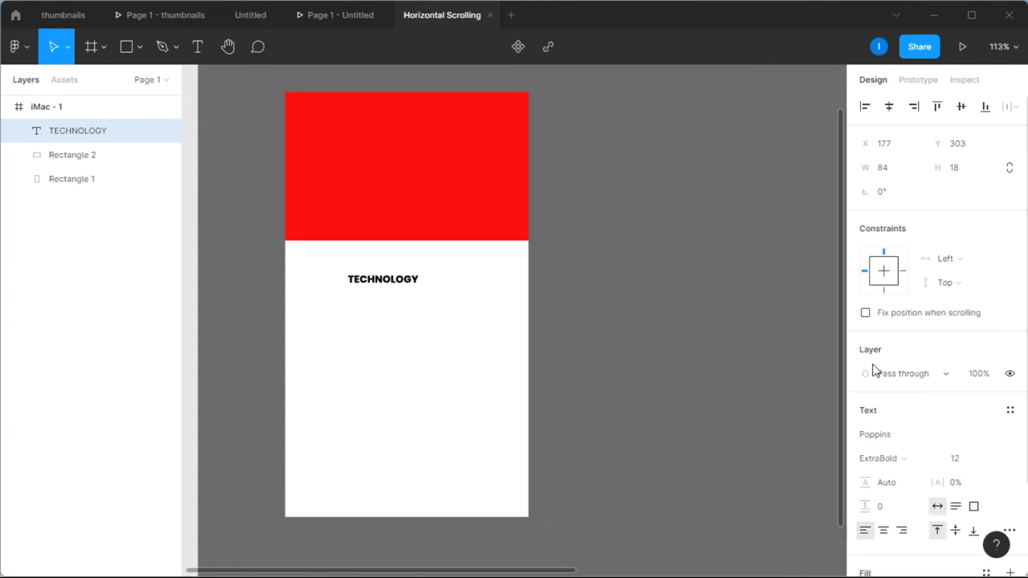
{"action": "left_click", "coordinate": [975, 464]}
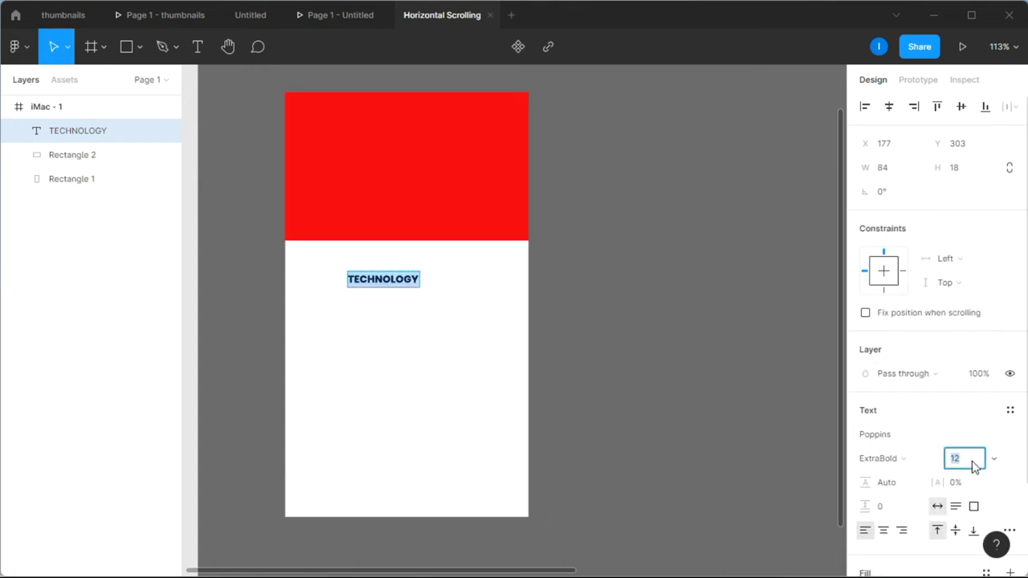
{"action": "type", "text": "25"}
{"action": "key", "text": "Return"}
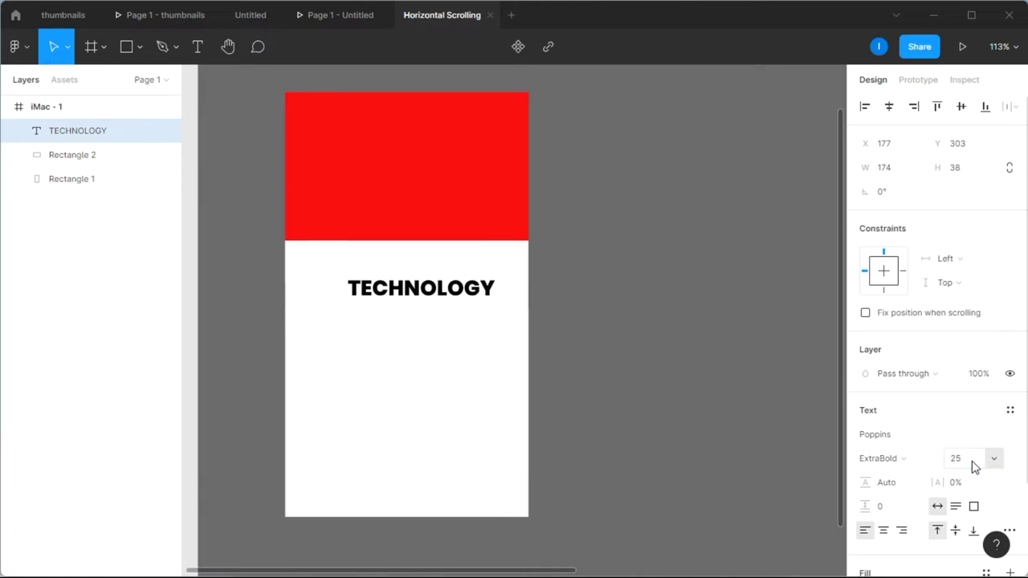
Step: Move the TECHNOLOGY heading so it is centred on the card just below the red block
{"action": "left_click_drag", "start_coordinate": [475, 286], "coordinate": [456, 275]}
{"action": "left_click", "coordinate": [631, 261]}
{"action": "scroll", "coordinate": [631, 261], "scroll_direction": "down", "scroll_amount": 3}
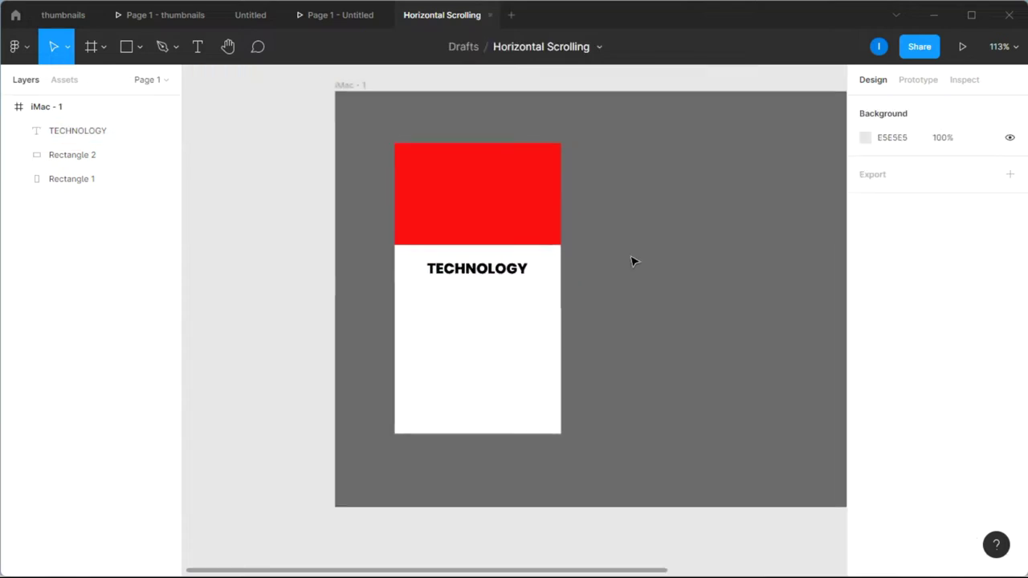
{"action": "left_click", "coordinate": [530, 323]}
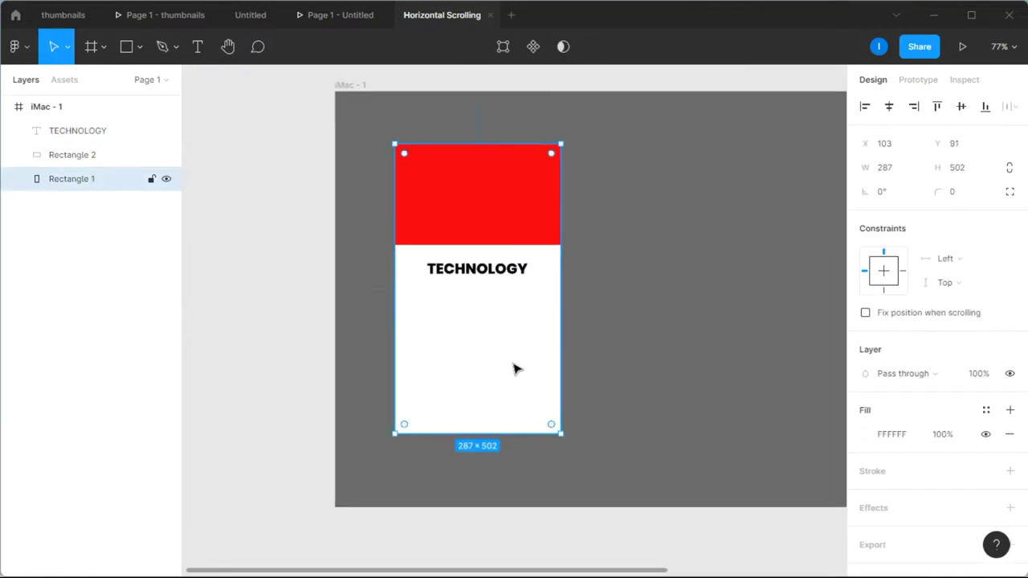
{"action": "left_click", "coordinate": [236, 137]}
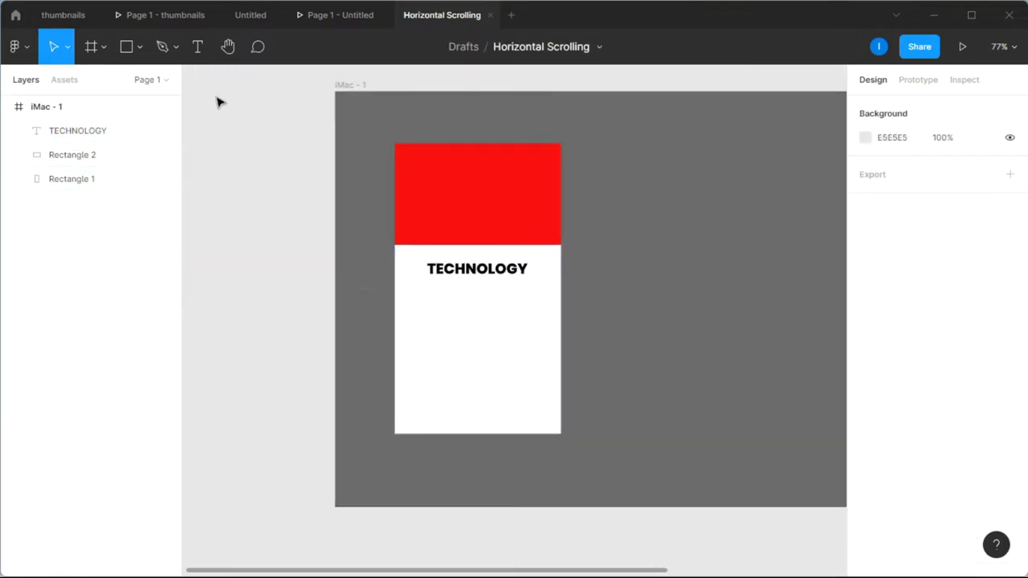
Step: Draw a text box of about 226 × 158 below the TECHNOLOGY heading and set its font size to 15
{"action": "left_click", "coordinate": [200, 50]}
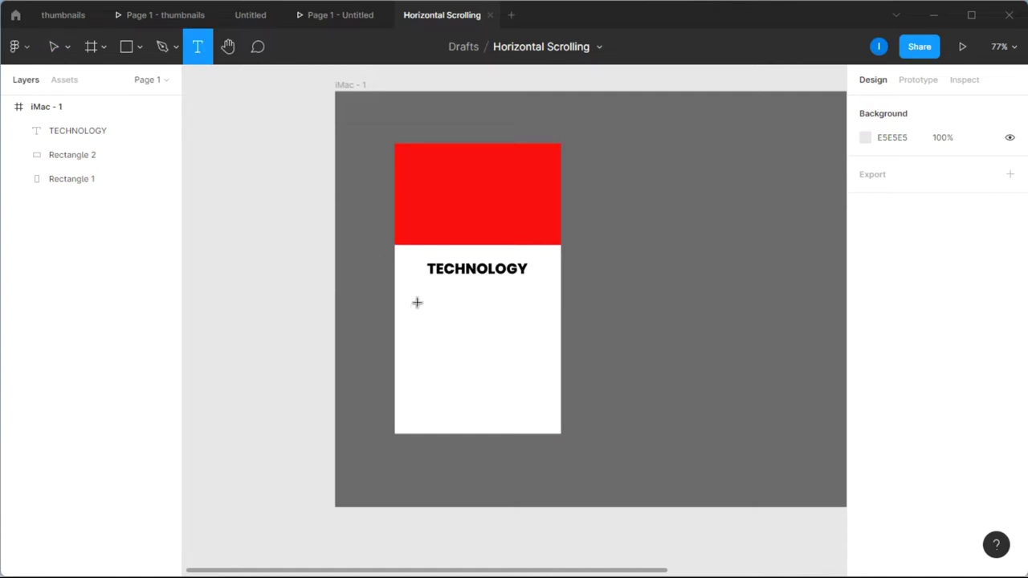
{"action": "left_click_drag", "start_coordinate": [413, 290], "coordinate": [546, 383]}
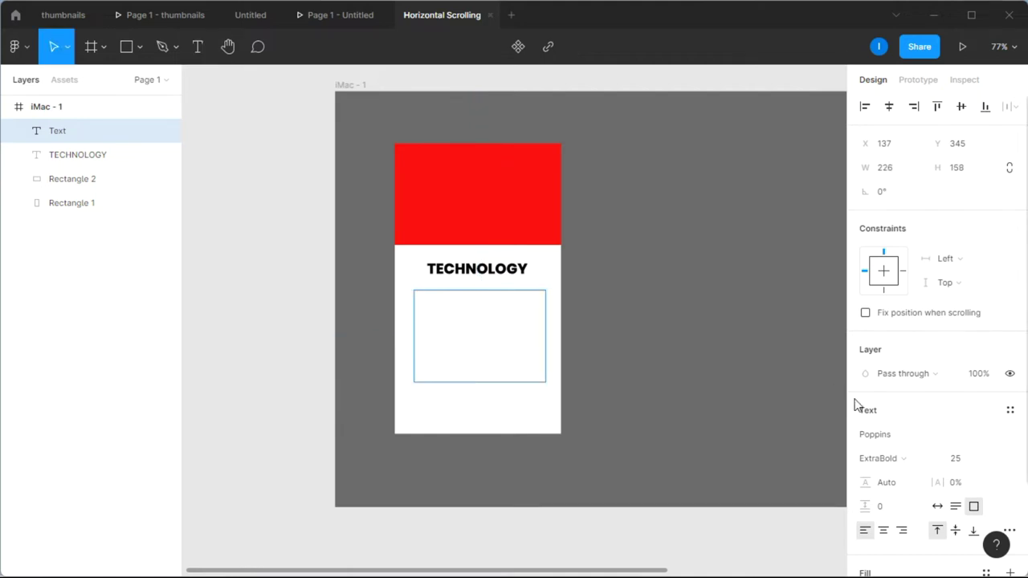
{"action": "left_click", "coordinate": [972, 457]}
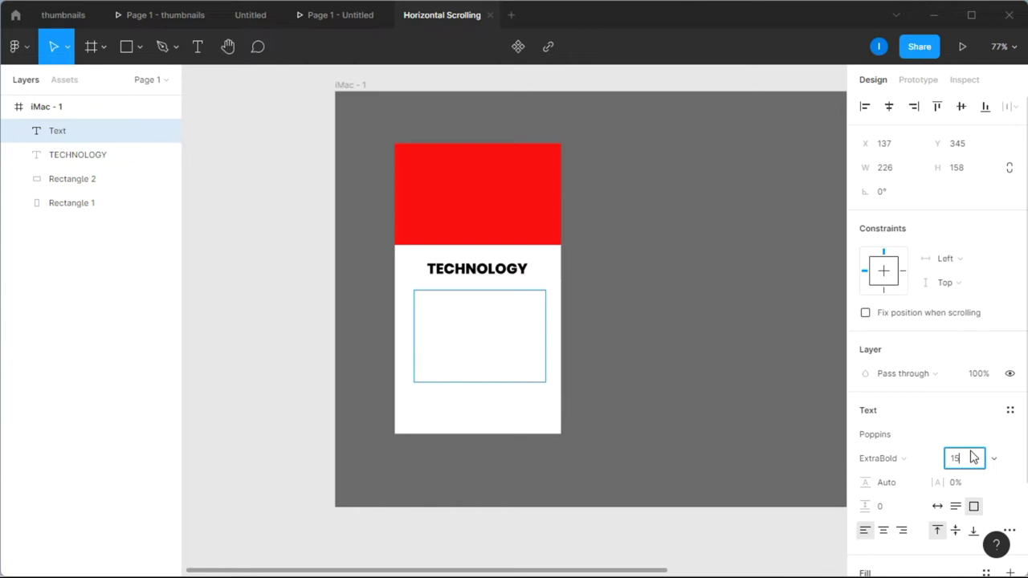
{"action": "type", "text": "15"}
{"action": "key", "text": "Return"}
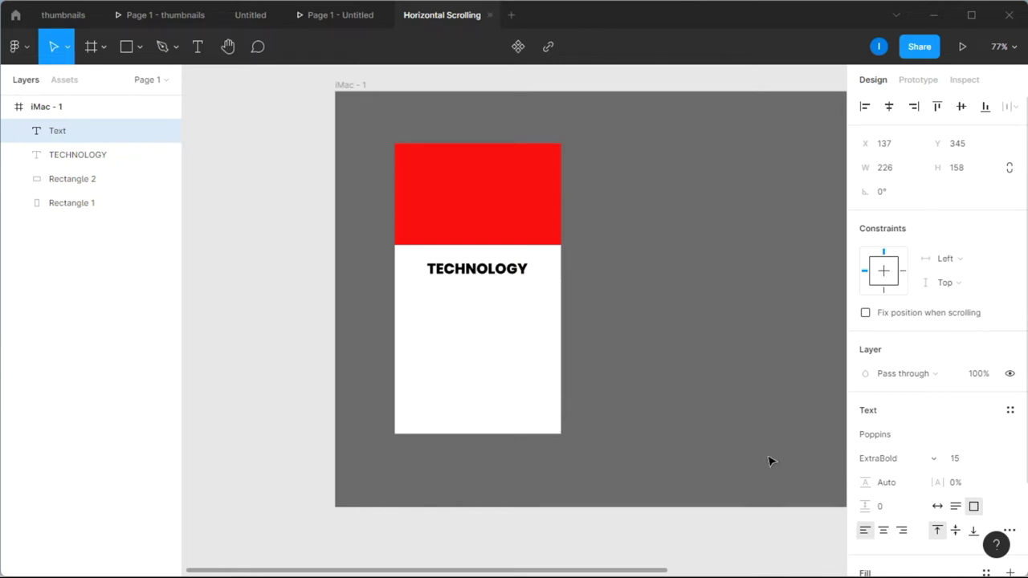
Step: Fill the empty text box below the TECHNOLOGY heading with auto-generated placeholder text using the Lorem ipsum plugin
{"action": "right_click", "coordinate": [439, 307]}
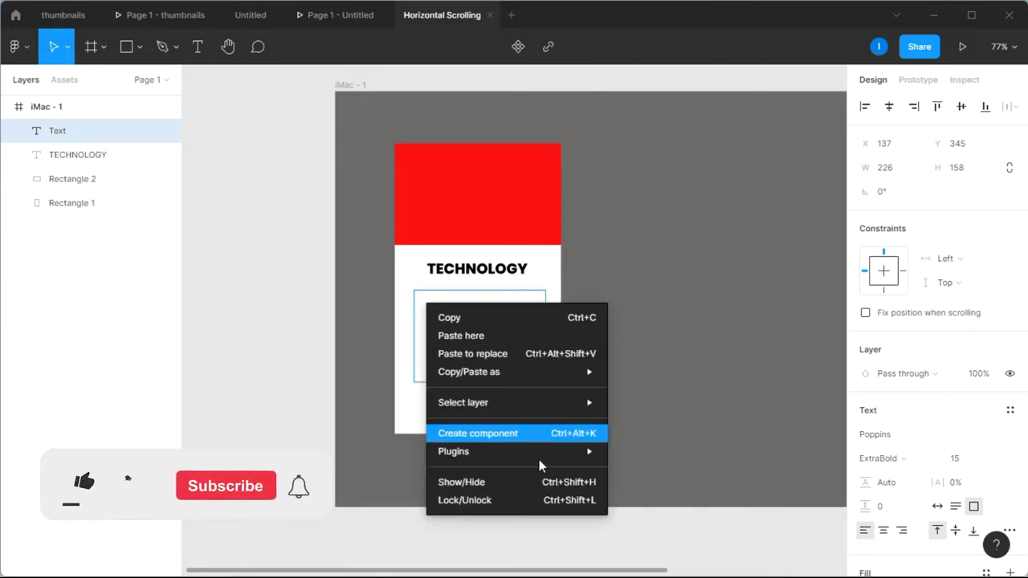
{"action": "mouse_move", "coordinate": [546, 452]}
{"action": "scroll", "coordinate": [662, 504], "scroll_direction": "down", "scroll_amount": 2}
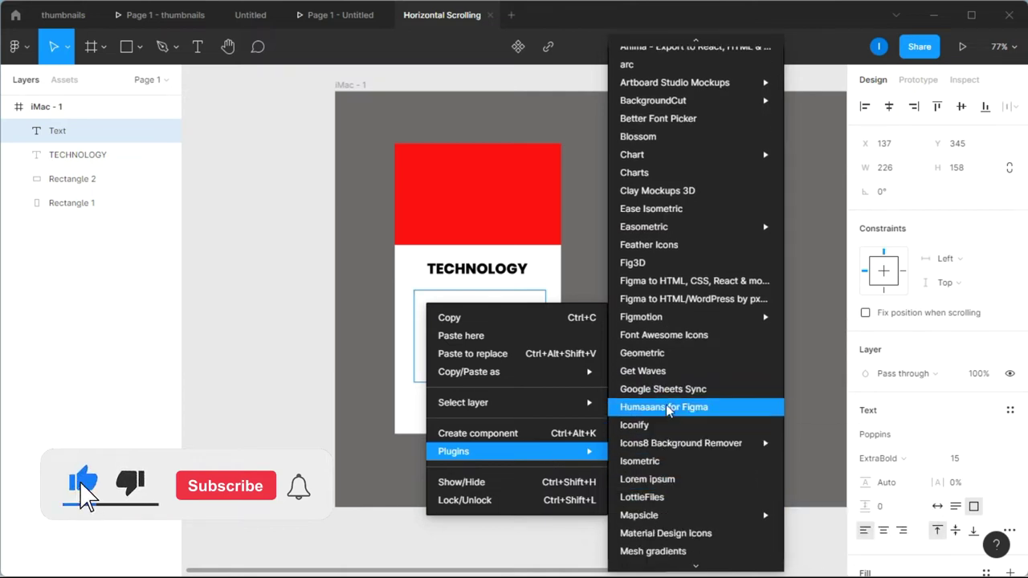
{"action": "left_click", "coordinate": [655, 479]}
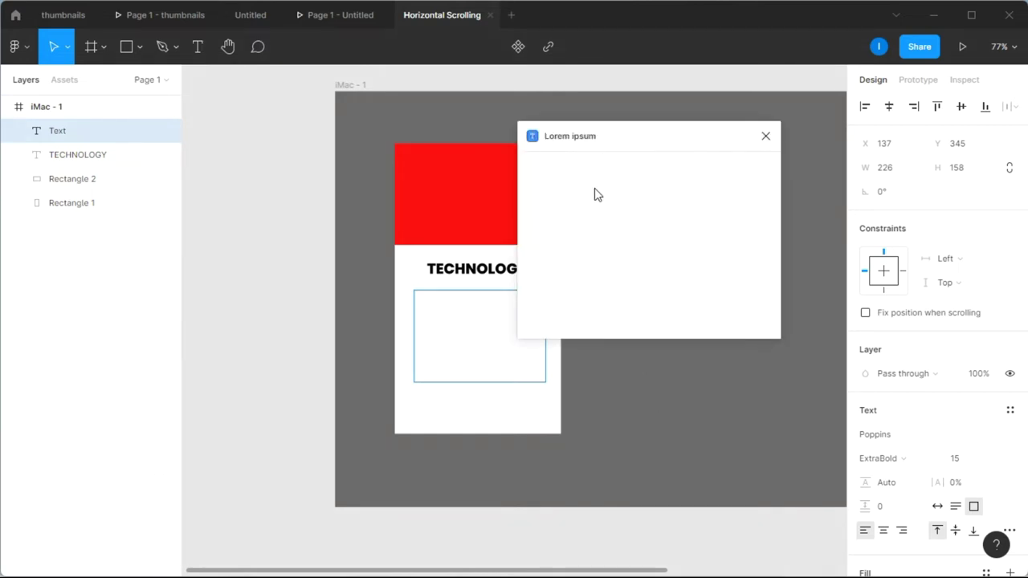
{"action": "left_click_drag", "start_coordinate": [620, 133], "coordinate": [694, 123]}
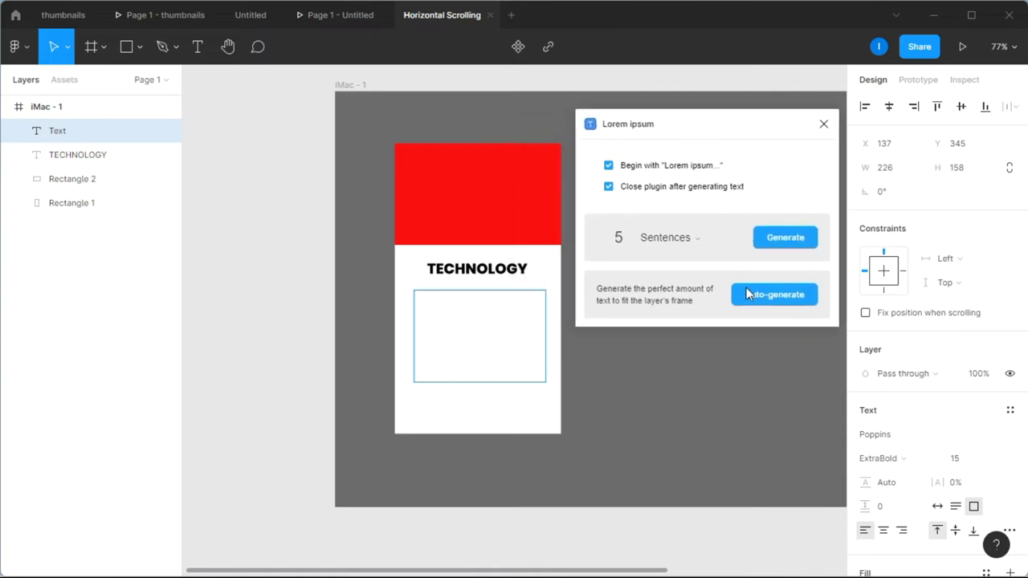
{"action": "left_click", "coordinate": [762, 299]}
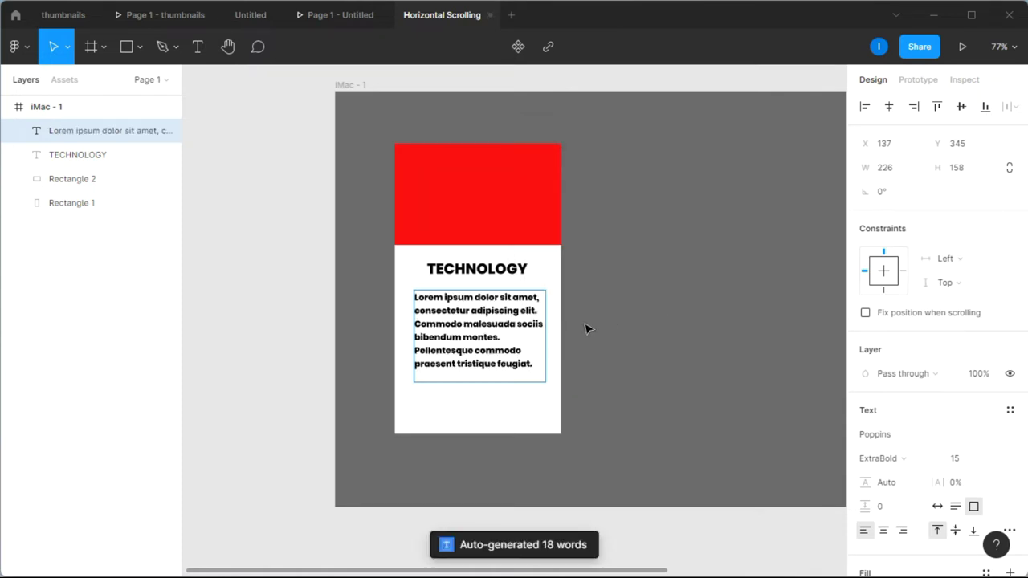
Step: Set the Lorem ipsum body text to Regular weight, centre-align it and shift it slightly to sit centred on the card
{"action": "key", "text": "ctrl+a"}
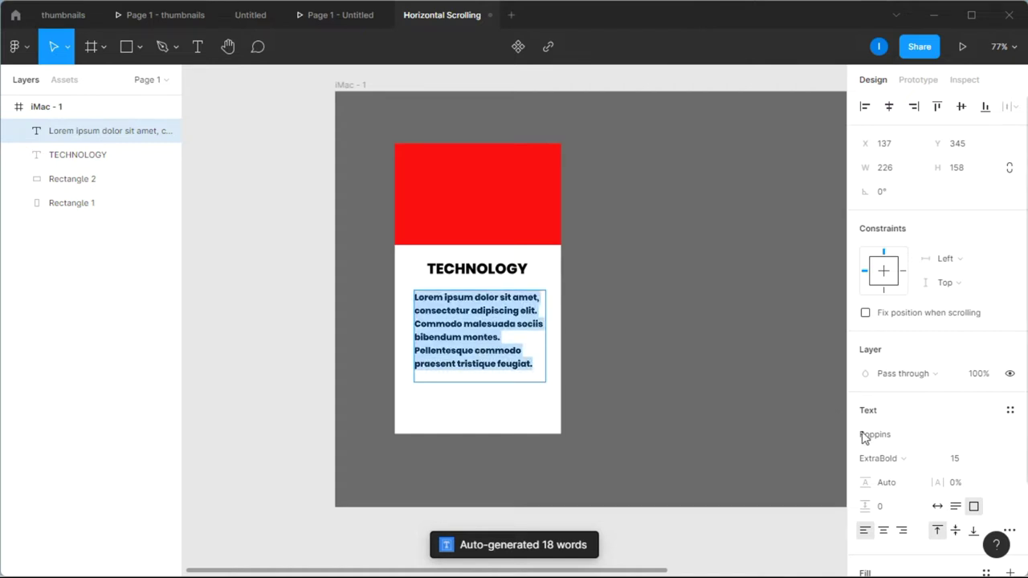
{"action": "left_click", "coordinate": [907, 461]}
{"action": "left_click", "coordinate": [893, 290]}
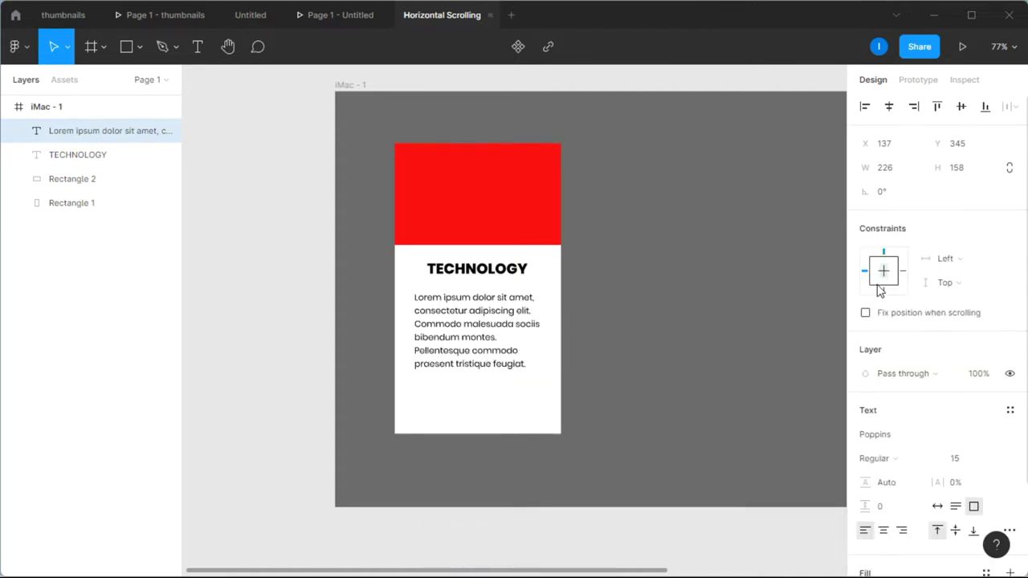
{"action": "left_click", "coordinate": [883, 530]}
{"action": "left_click_drag", "start_coordinate": [507, 342], "coordinate": [508, 344]}
{"action": "left_click", "coordinate": [606, 326]}
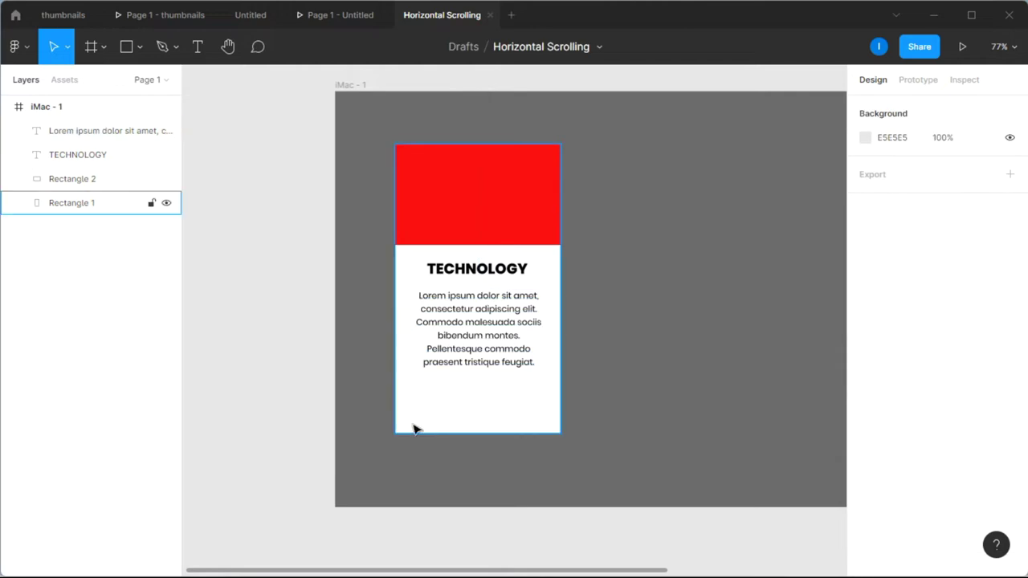
Step: Draw a button rectangle of about 161 × 40 centred below the body text and give it an orange fill
{"action": "left_click", "coordinate": [129, 56]}
{"action": "mouse_move", "coordinate": [435, 395]}
{"action": "left_mouse_down"}
{"action": "mouse_move", "coordinate": [485, 415]}
{"action": "mouse_move", "coordinate": [528, 417]}
{"action": "mouse_move", "coordinate": [501, 413]}
{"action": "left_mouse_up"}
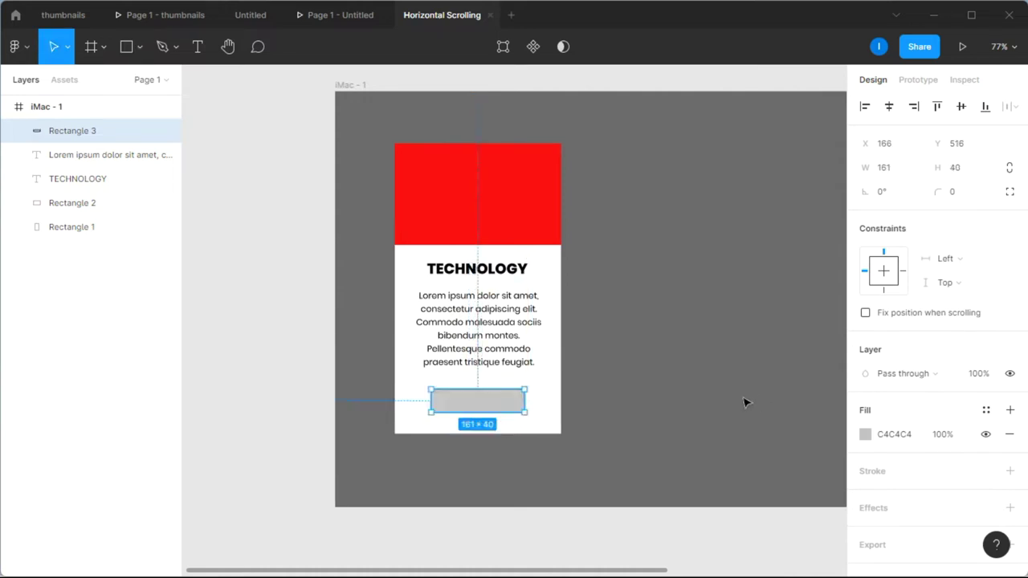
{"action": "left_click", "coordinate": [867, 436]}
{"action": "left_click_drag", "start_coordinate": [728, 401], "coordinate": [722, 405]}
{"action": "left_click_drag", "start_coordinate": [776, 303], "coordinate": [827, 225]}
{"action": "left_click_drag", "start_coordinate": [721, 407], "coordinate": [724, 403]}
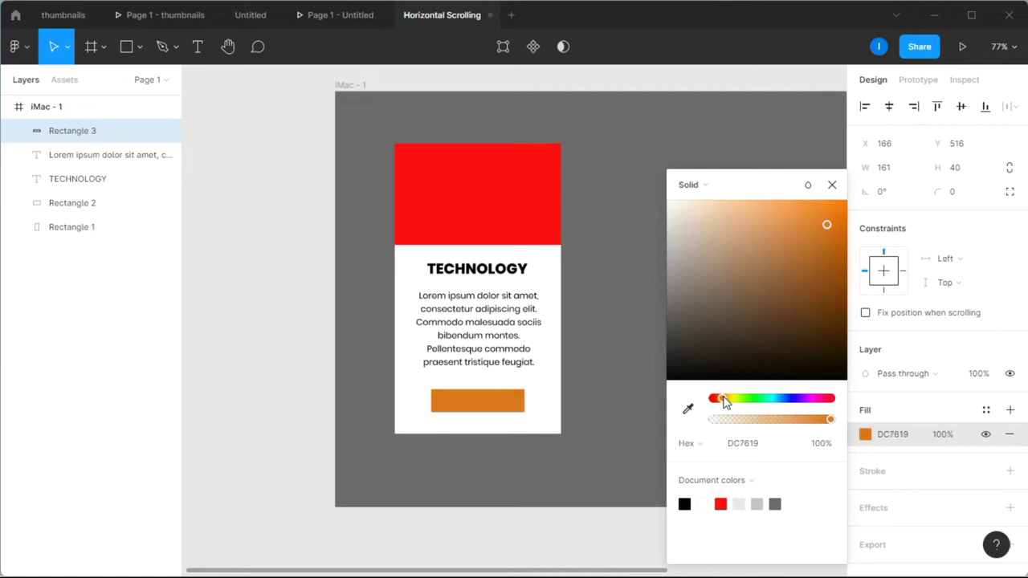
{"action": "left_click_drag", "start_coordinate": [839, 229], "coordinate": [839, 219]}
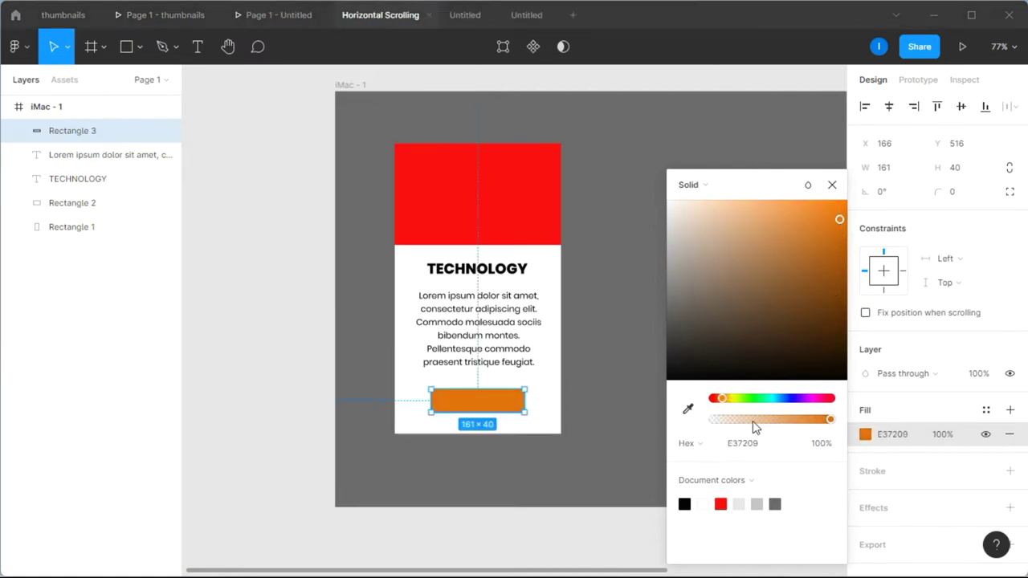
Step: Set the button rectangle's fill colour to hex FE7F0E
{"action": "left_click", "coordinate": [755, 450]}
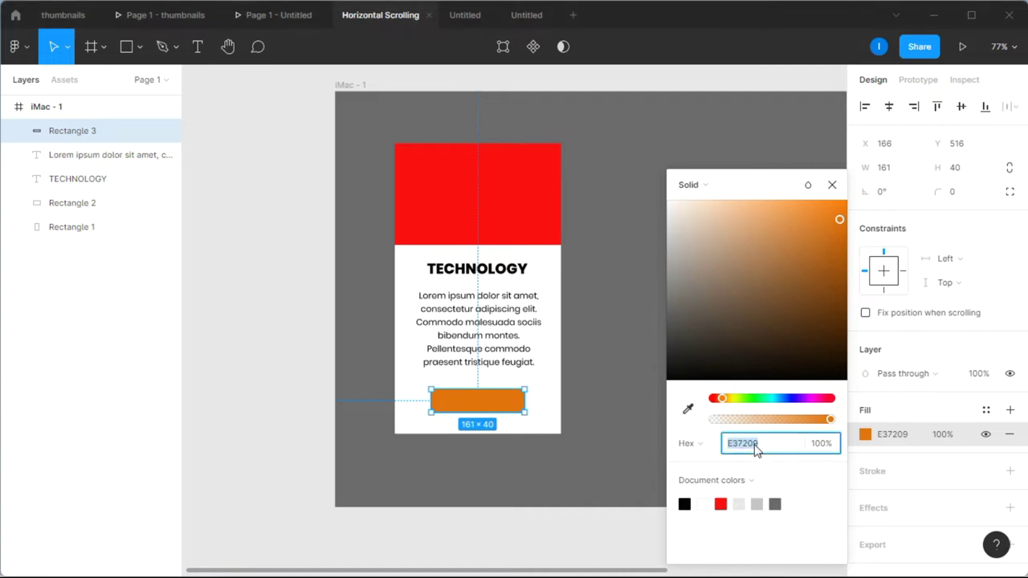
{"action": "type", "text": "FE7F0E"}
{"action": "key", "text": "Return"}
{"action": "left_click", "coordinate": [832, 186]}
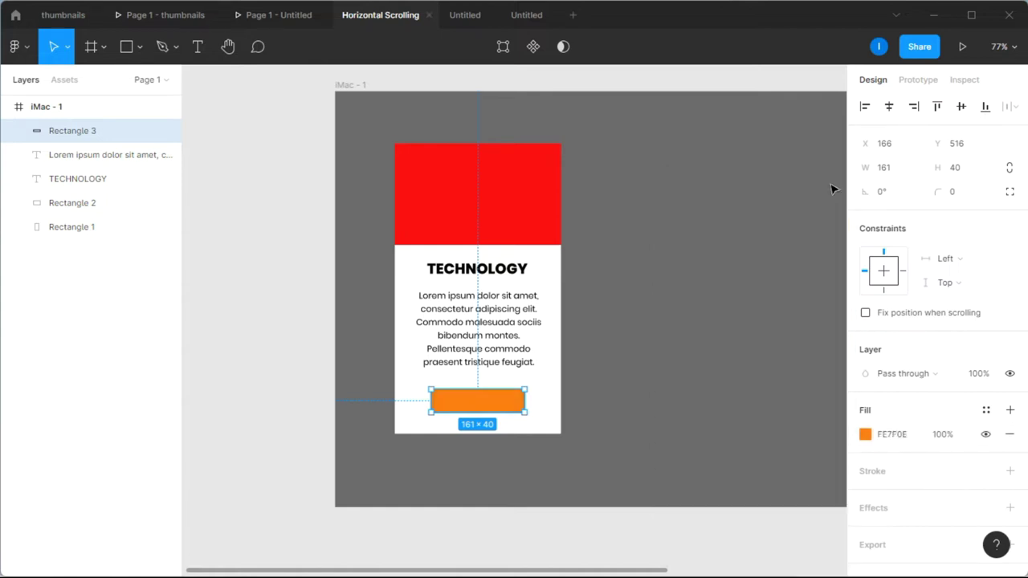
{"action": "left_click", "coordinate": [610, 327]}
Step: Duplicate the TECHNOLOGY heading onto the empty grey area beside the card and change the copy's text to SELECT
{"action": "left_click", "coordinate": [511, 273]}
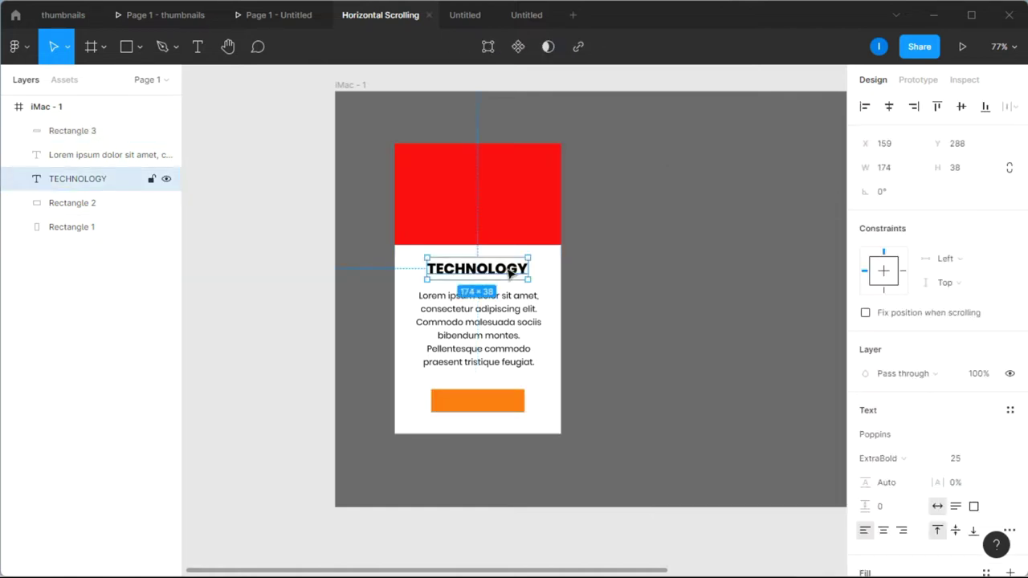
{"action": "left_click_drag", "start_coordinate": [511, 273], "coordinate": [721, 399]}
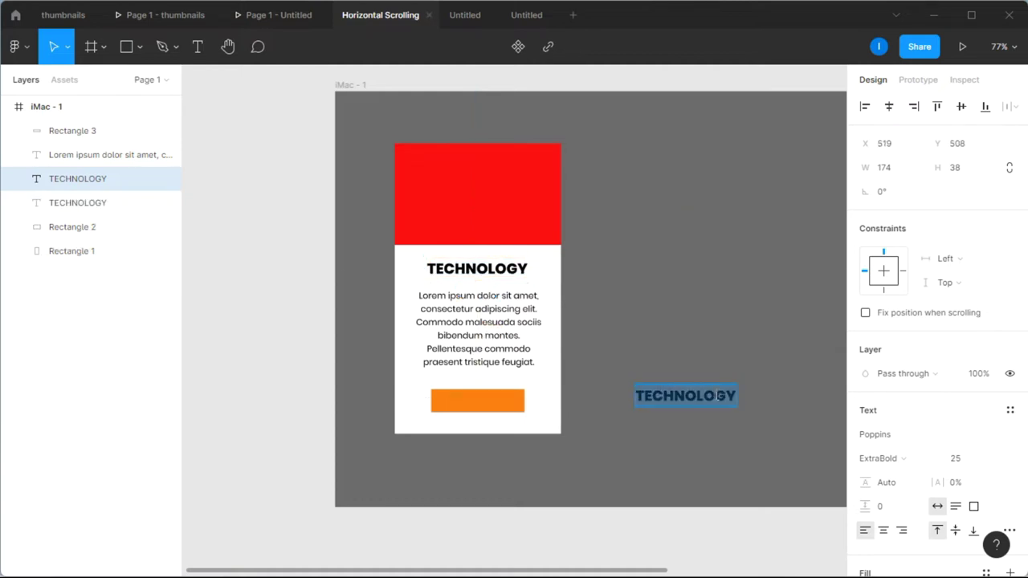
{"action": "type", "text": "SELECT"}
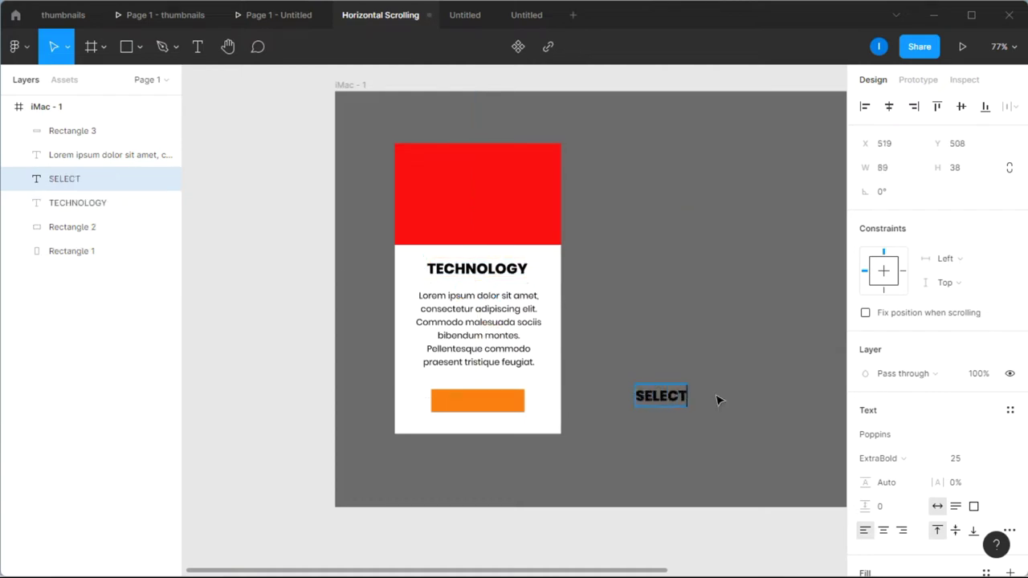
{"action": "key", "text": "Escape"}
Step: Set the SELECT text's fill colour to white, FFFFFF
{"action": "scroll", "coordinate": [915, 414], "scroll_direction": "down", "scroll_amount": 2}
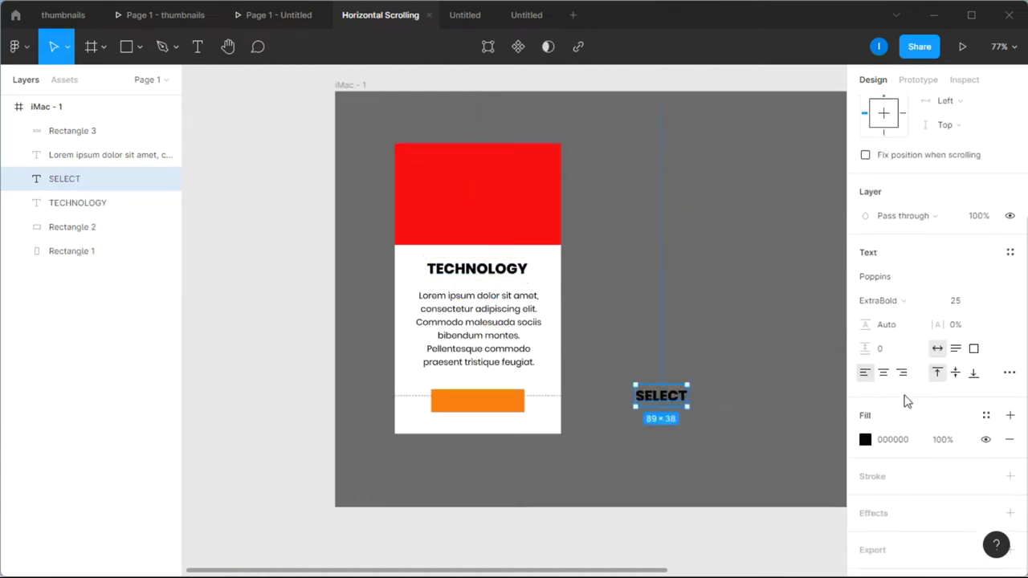
{"action": "left_click", "coordinate": [865, 441]}
{"action": "type", "text": "FFFFFF"}
{"action": "key", "text": "Return"}
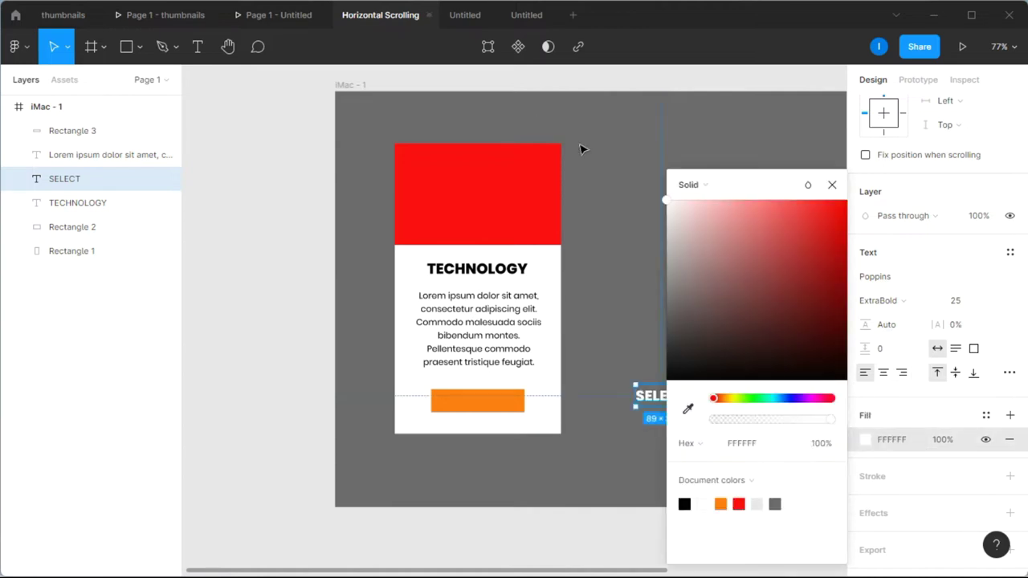
{"action": "left_click", "coordinate": [832, 184]}
Step: Bring the SELECT text to the front and move it onto the centre of the orange button
{"action": "left_click_drag", "start_coordinate": [664, 401], "coordinate": [611, 398]}
{"action": "right_click", "coordinate": [596, 397]}
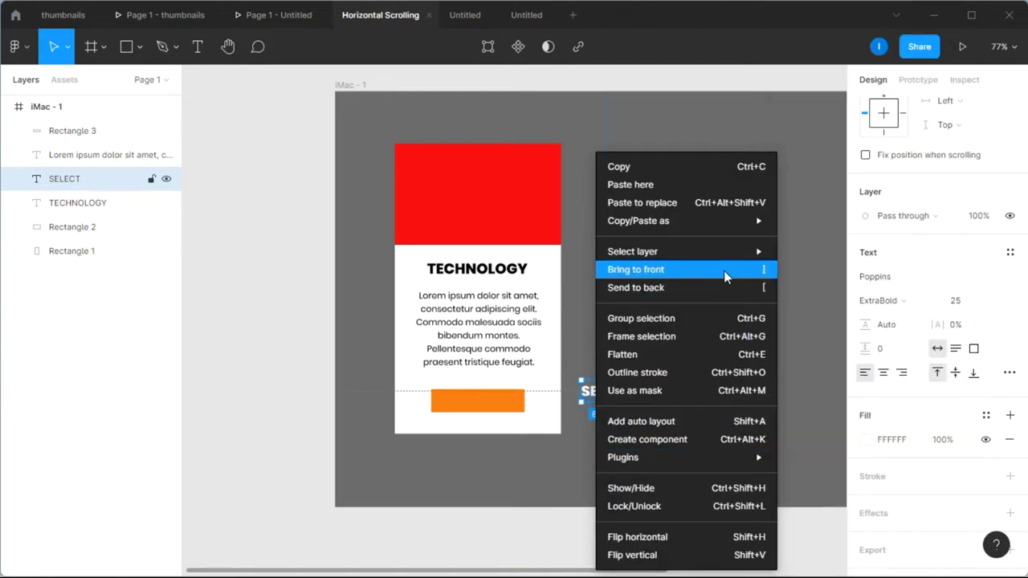
{"action": "left_click", "coordinate": [724, 270]}
{"action": "left_click_drag", "start_coordinate": [598, 393], "coordinate": [480, 404]}
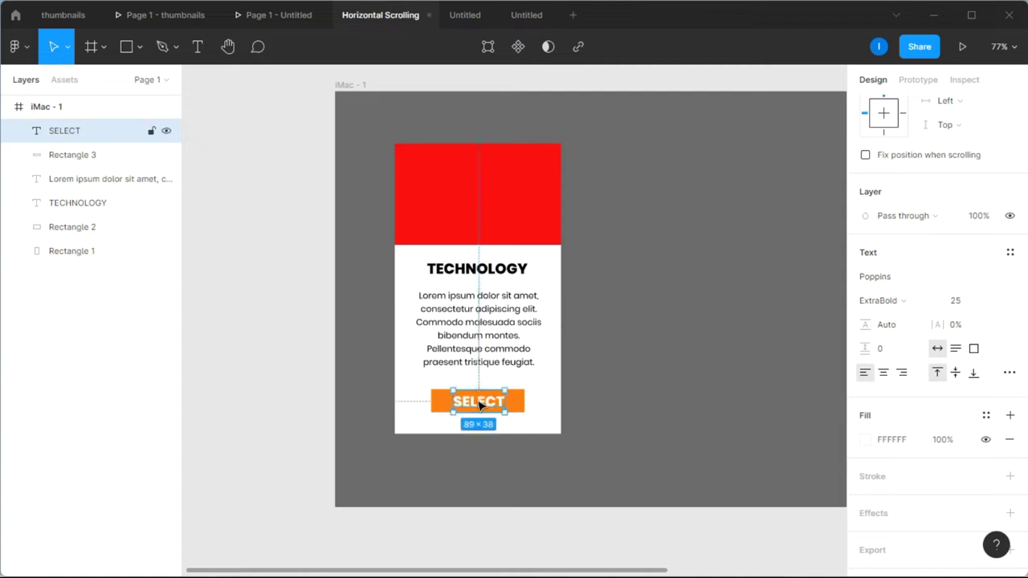
{"action": "left_click", "coordinate": [624, 405]}
Step: Change the SELECT text to Medium weight and nudge it 2 px right and 1 px up to centre it on the button
{"action": "scroll", "coordinate": [627, 403], "scroll_direction": "down", "scroll_amount": 3}
{"action": "left_click", "coordinate": [526, 401]}
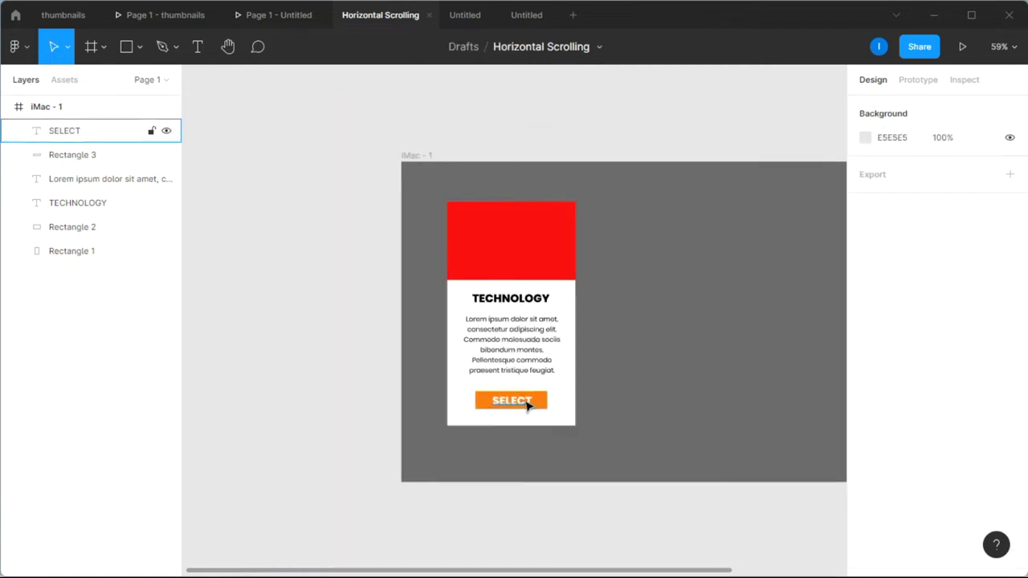
{"action": "left_click", "coordinate": [893, 459]}
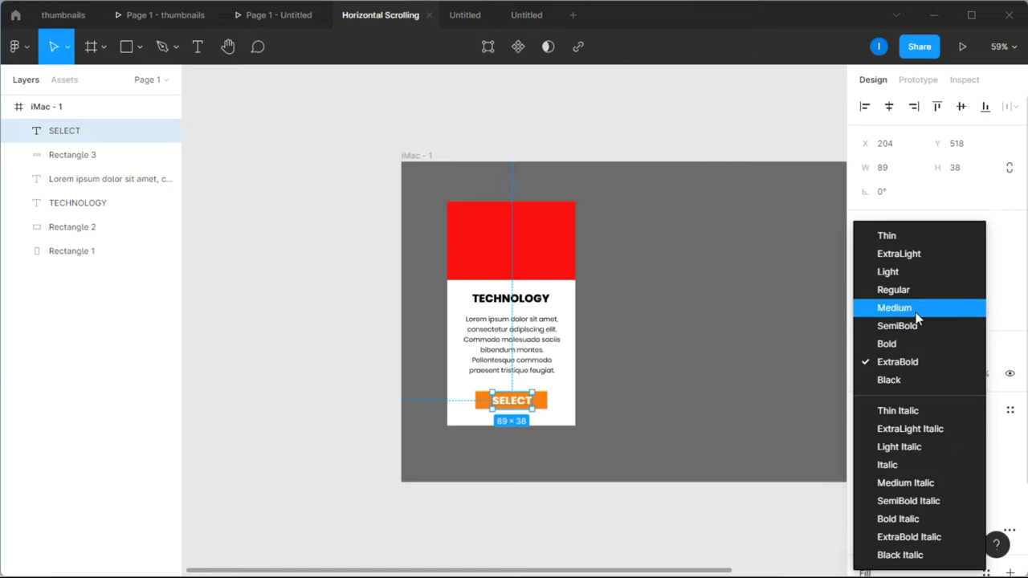
{"action": "left_click", "coordinate": [916, 319]}
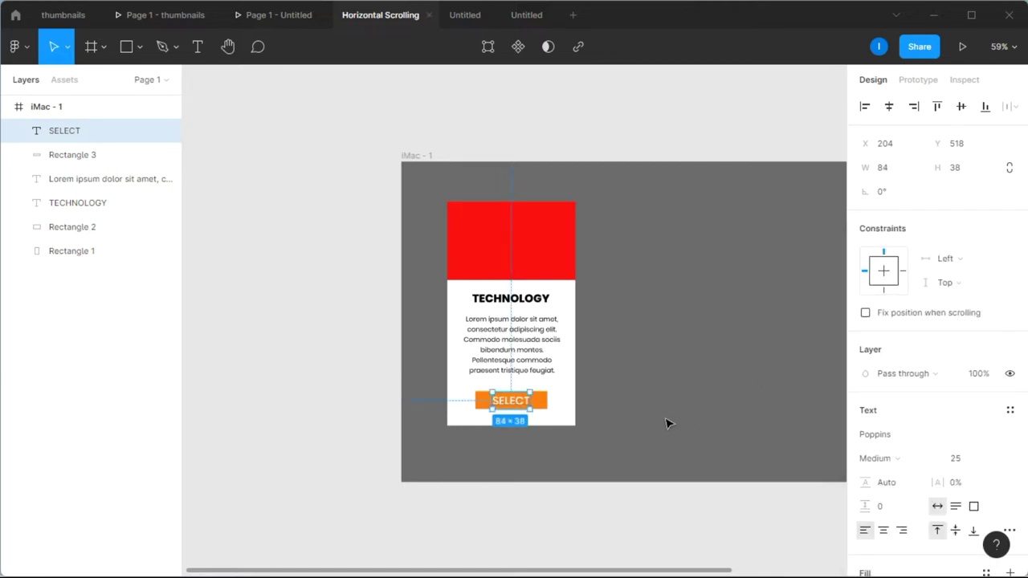
{"action": "key", "text": "Right"}
{"action": "key", "text": "Right"}
{"action": "key", "text": "Up"}
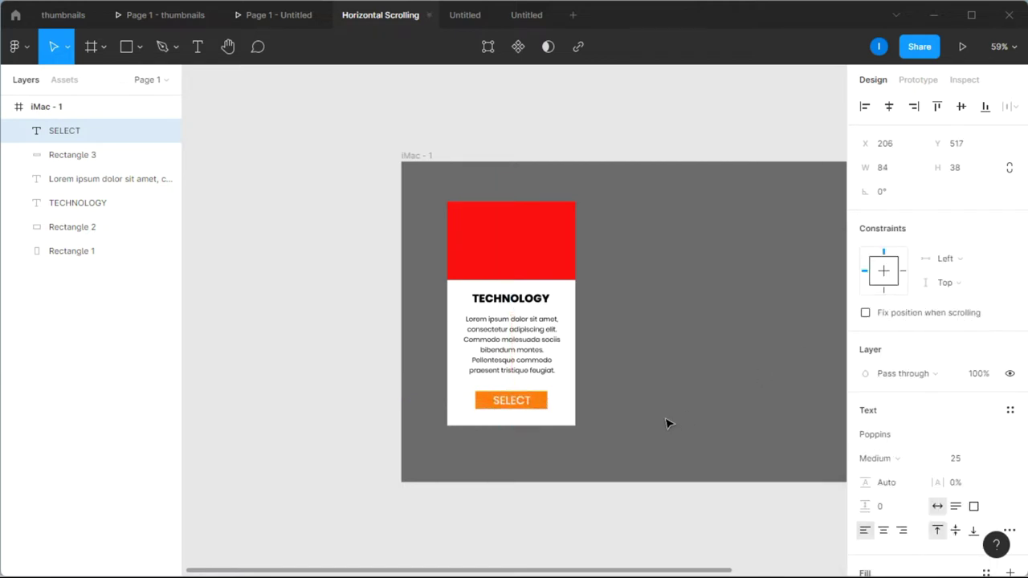
{"action": "scroll", "coordinate": [558, 415], "scroll_direction": "up", "scroll_amount": 5}
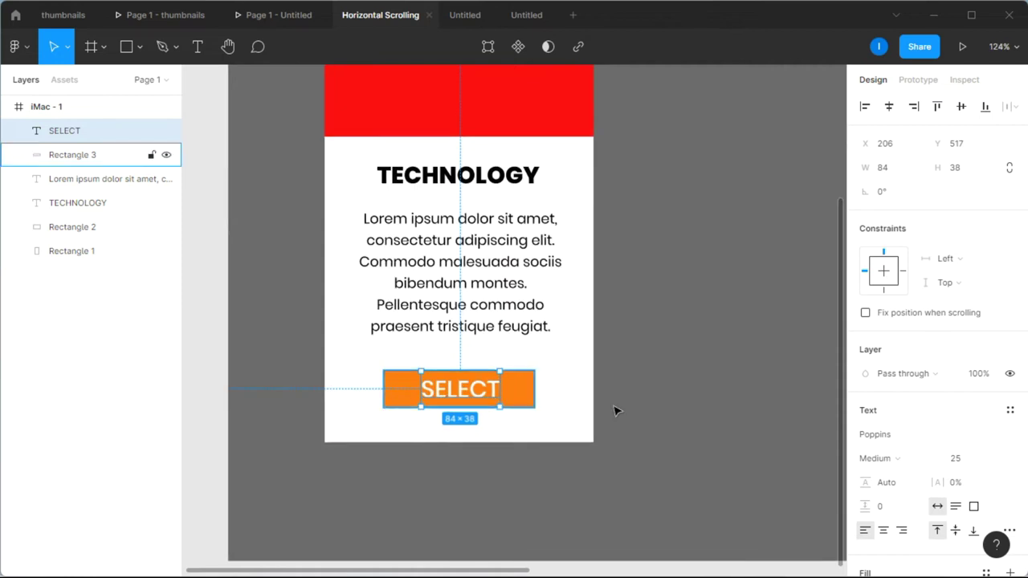
{"action": "left_click", "coordinate": [673, 399]}
{"action": "scroll", "coordinate": [670, 399], "scroll_direction": "down", "scroll_amount": 5}
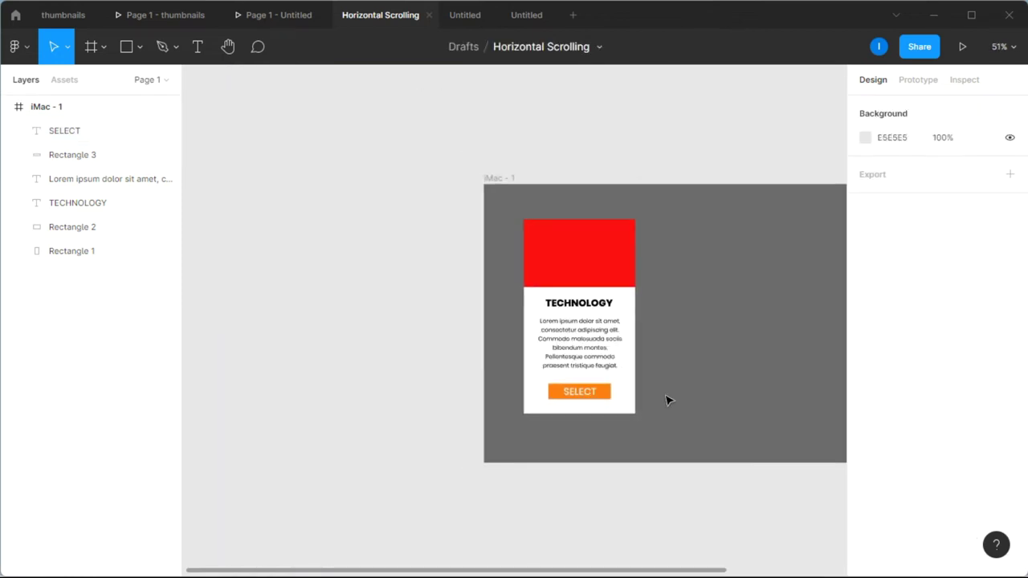
Step: Select all the card's elements, from the red block to the SELECT button, and group them
{"action": "scroll", "coordinate": [667, 400], "scroll_direction": "right", "scroll_amount": 3}
{"action": "left_click", "coordinate": [525, 344]}
{"action": "left_click", "coordinate": [634, 320]}
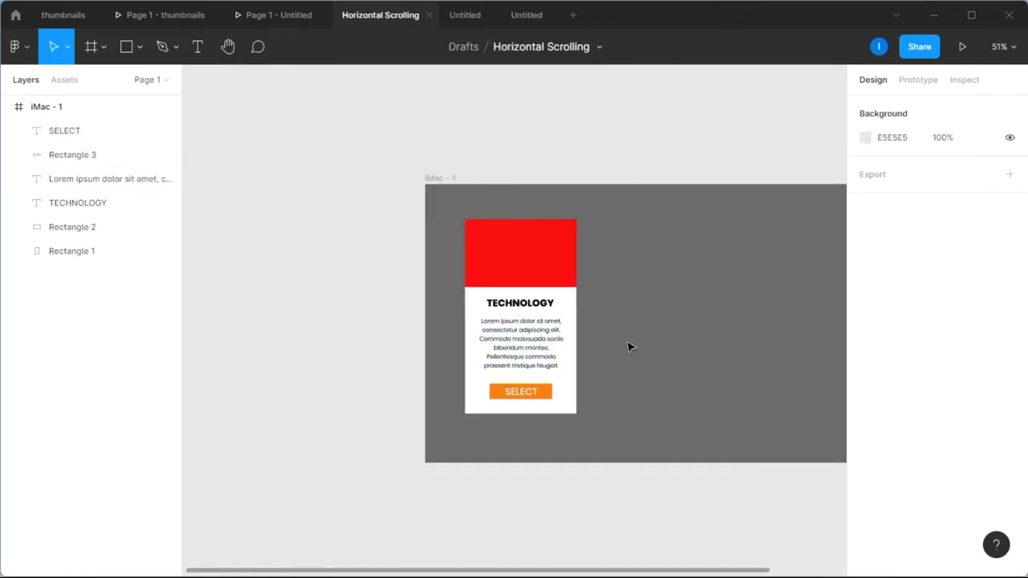
{"action": "left_click_drag", "start_coordinate": [606, 435], "coordinate": [475, 202]}
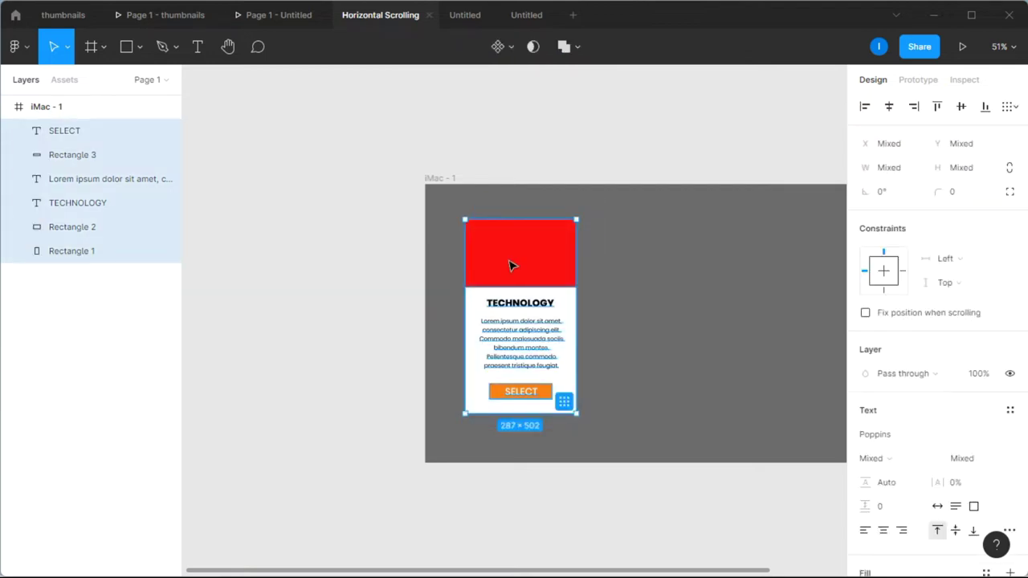
{"action": "right_click", "coordinate": [498, 266]}
{"action": "mouse_move", "coordinate": [554, 215]}
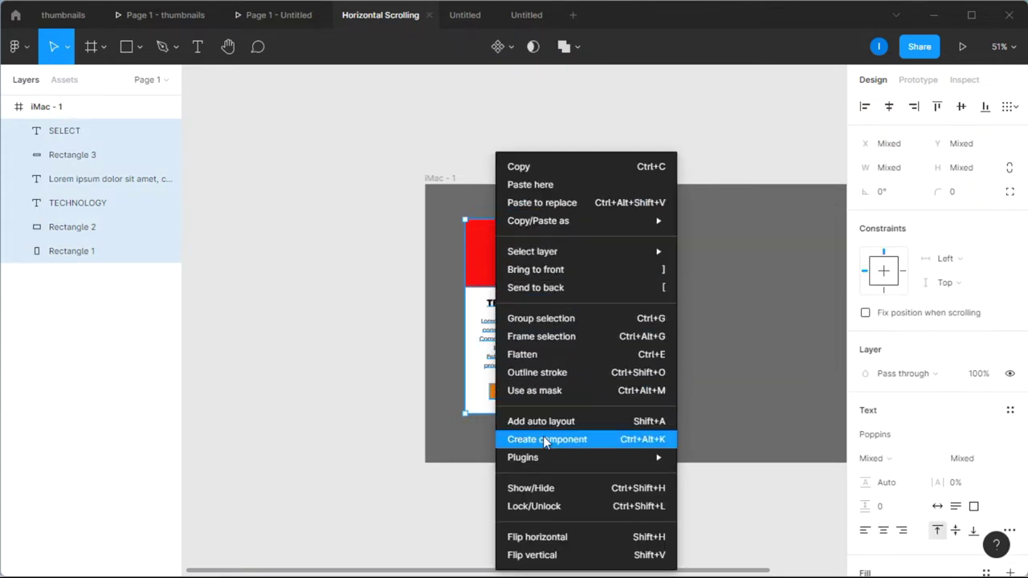
{"action": "left_click", "coordinate": [550, 318]}
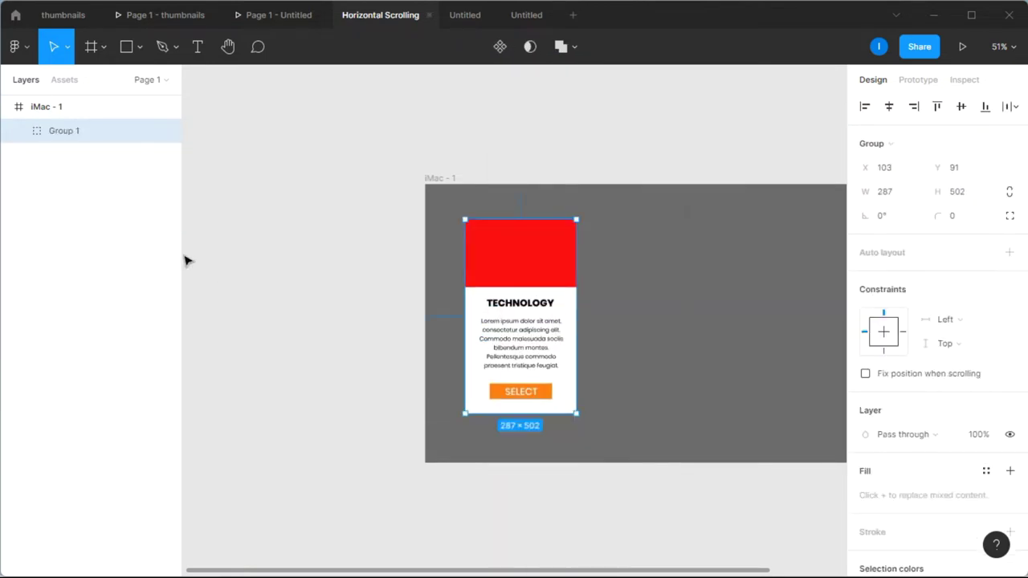
Step: Rename the card's group to "card 1"
{"action": "double_click", "coordinate": [84, 133]}
{"action": "type", "text": "card"}
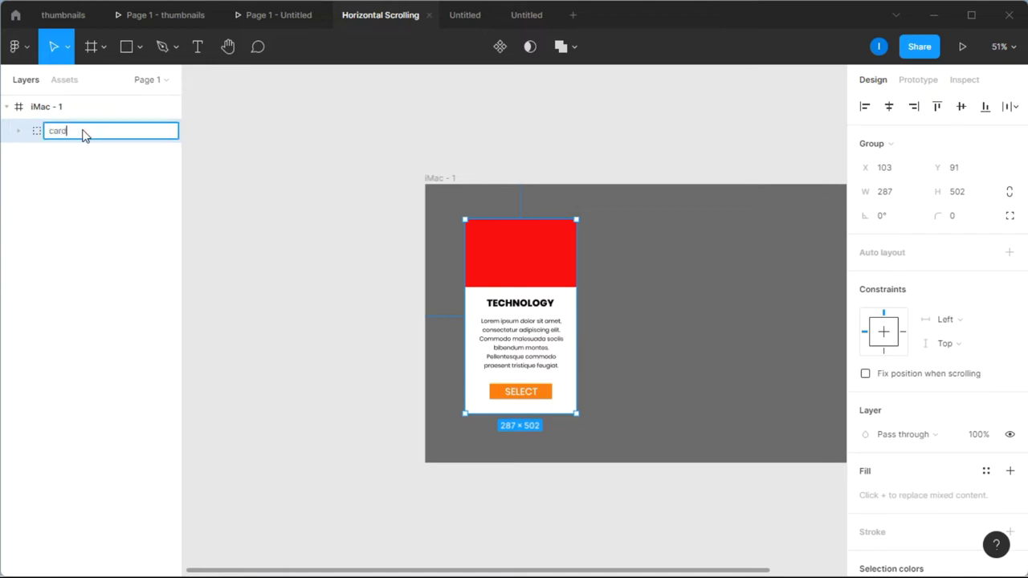
{"action": "type", "text": " 1"}
{"action": "key", "text": "Return"}
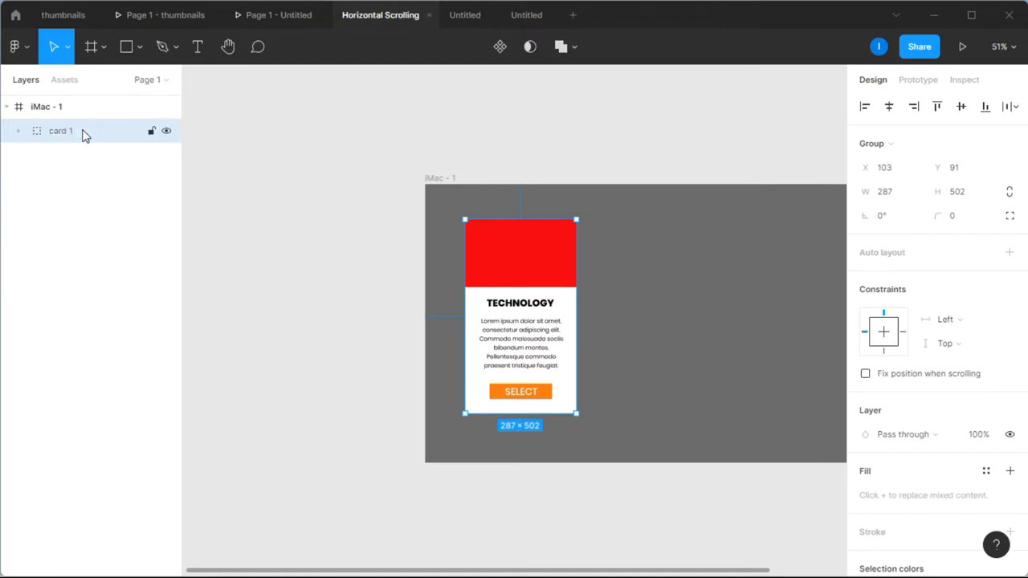
{"action": "left_click", "coordinate": [643, 401]}
Step: Duplicate card 1 to its right at the same height, leaving a gap of about 68, and collapse its layers
{"action": "left_click", "coordinate": [542, 266]}
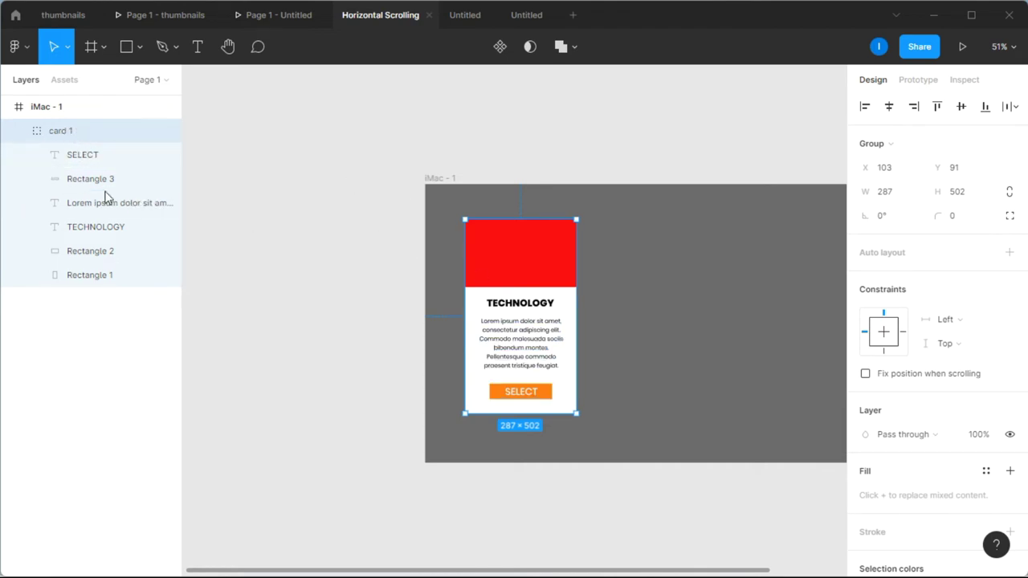
{"action": "left_click_drag", "start_coordinate": [539, 270], "coordinate": [678, 273]}
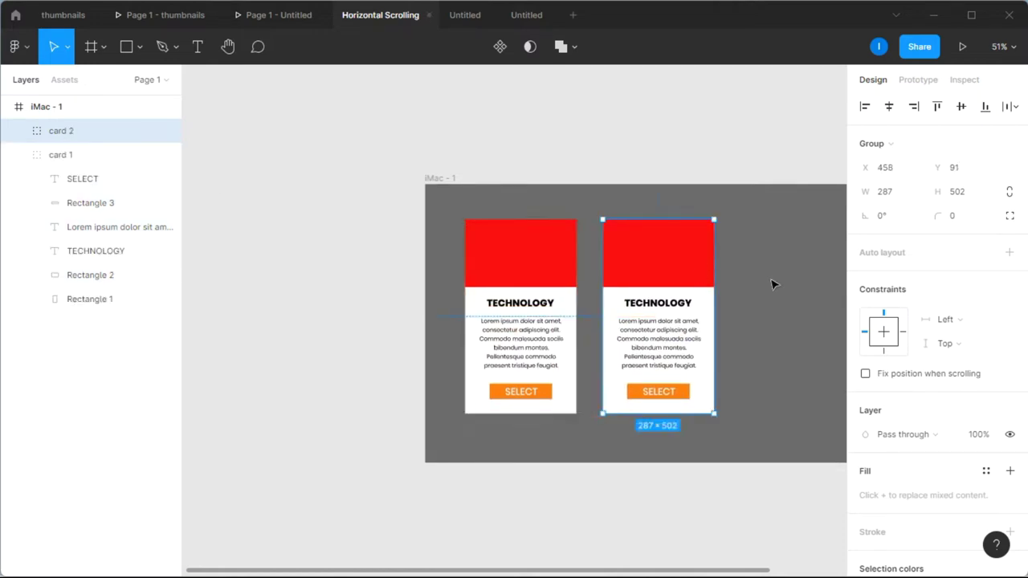
{"action": "left_click", "coordinate": [23, 155]}
Step: Select card 1 and card 2 together, add auto layout to them, and expand the new Frame 1
{"action": "left_click_drag", "start_coordinate": [743, 369], "coordinate": [398, 215]}
{"action": "right_click", "coordinate": [506, 255]}
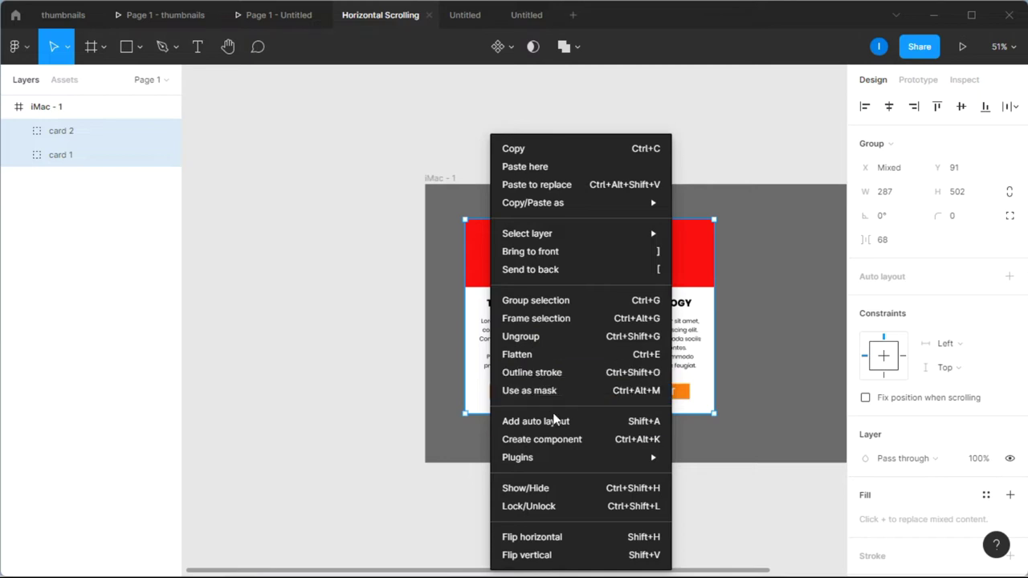
{"action": "left_click", "coordinate": [557, 423]}
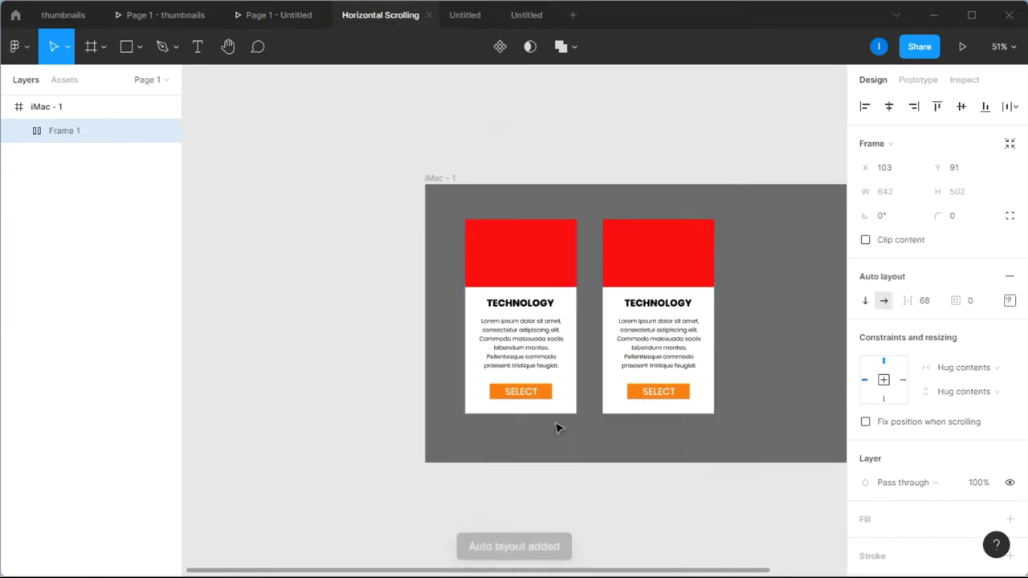
{"action": "left_click", "coordinate": [21, 133]}
{"action": "scroll", "coordinate": [666, 289], "scroll_direction": "right", "scroll_amount": 3}
{"action": "scroll", "coordinate": [679, 313], "scroll_direction": "right", "scroll_amount": 1}
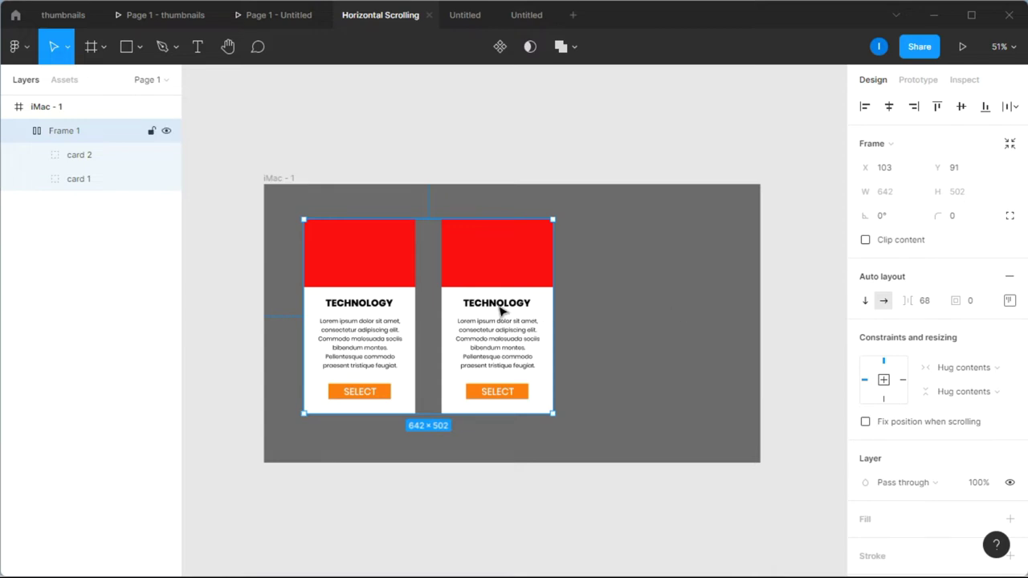
Step: Change the heading text in card 2 to "COMPUTER"
{"action": "left_click", "coordinate": [37, 157]}
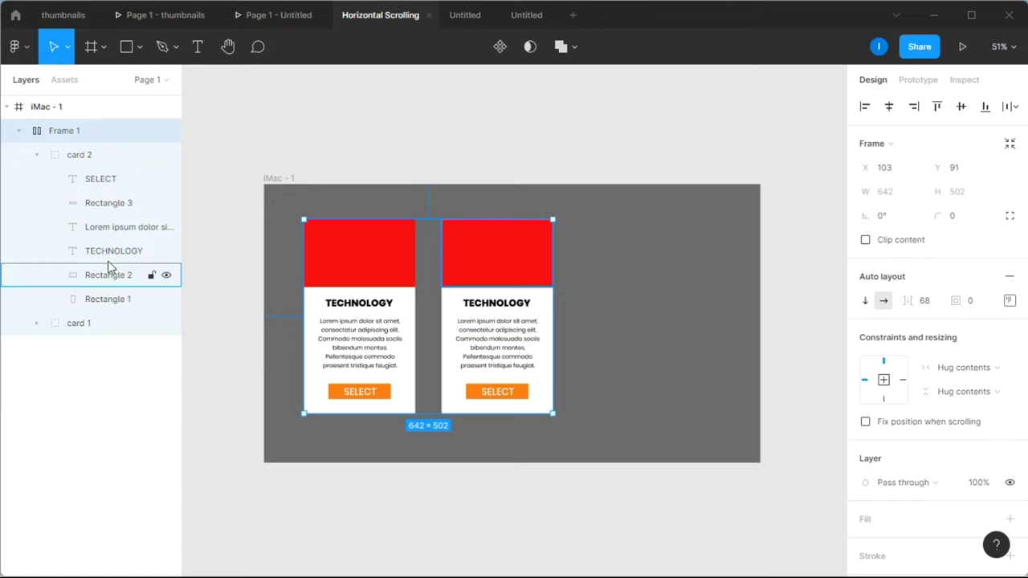
{"action": "left_click", "coordinate": [135, 251]}
{"action": "double_click", "coordinate": [517, 308]}
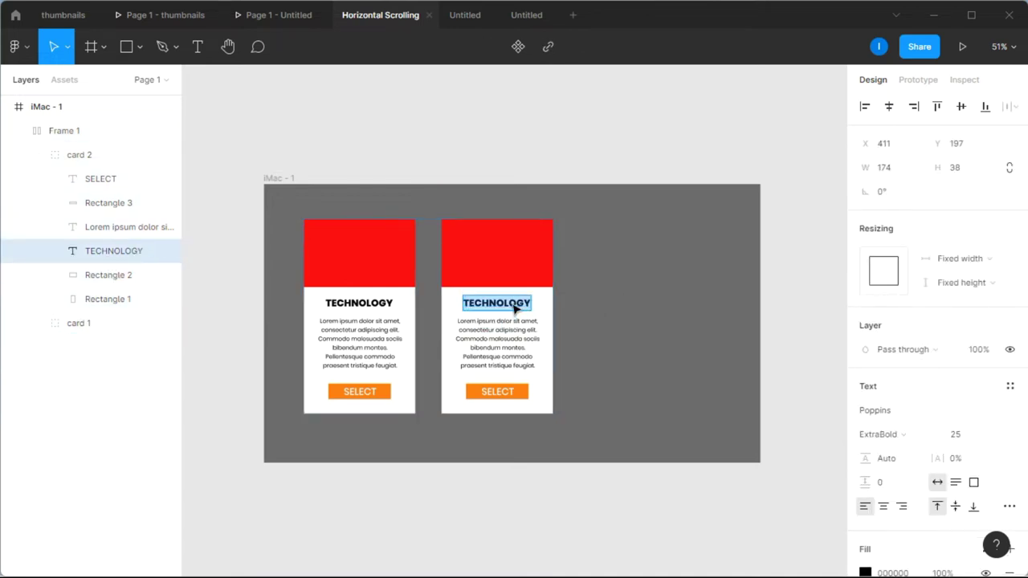
{"action": "type", "text": "C"}
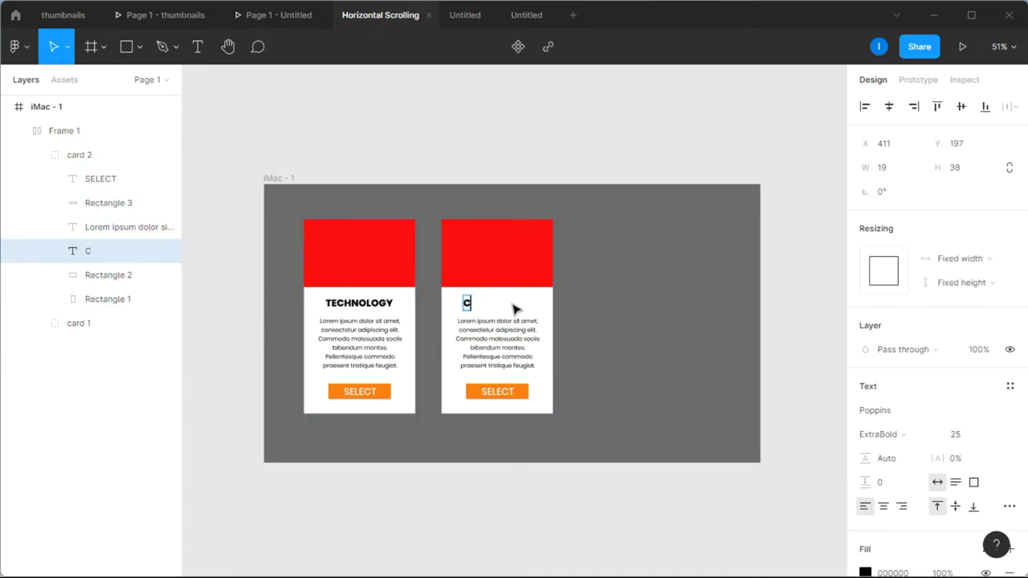
{"action": "type", "text": "OMPUTE"}
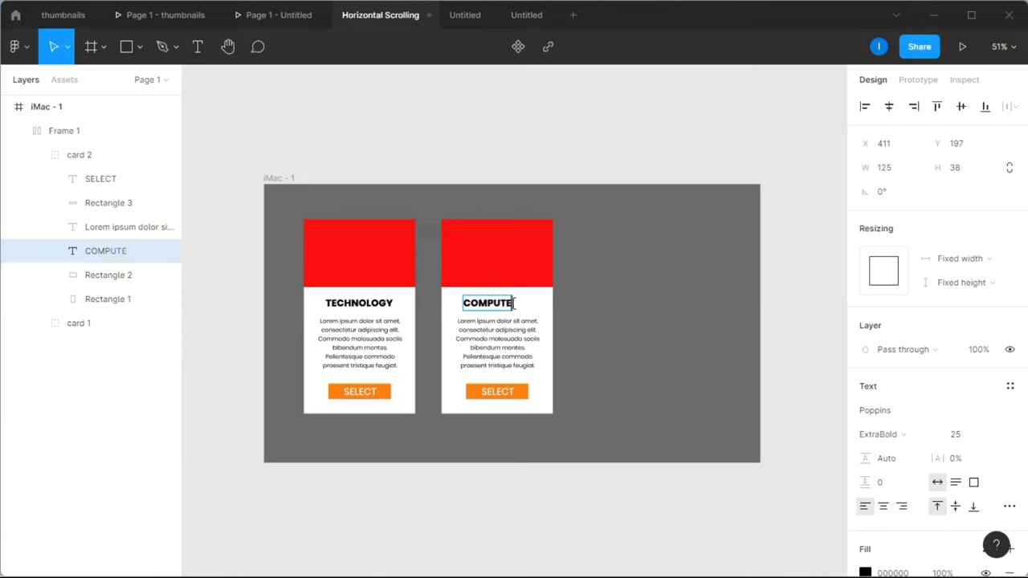
{"action": "key", "text": "Escape"}
Step: Shift card 2's COMPUTER heading right to X 430, towards the centre of the card
{"action": "key", "text": "shift+Right"}
{"action": "key", "text": "Right"}
{"action": "key", "text": "Right"}
{"action": "key", "text": "Right"}
{"action": "key", "text": "Right"}
{"action": "key", "text": "Right"}
{"action": "key", "text": "Right"}
{"action": "left_click", "coordinate": [584, 319]}
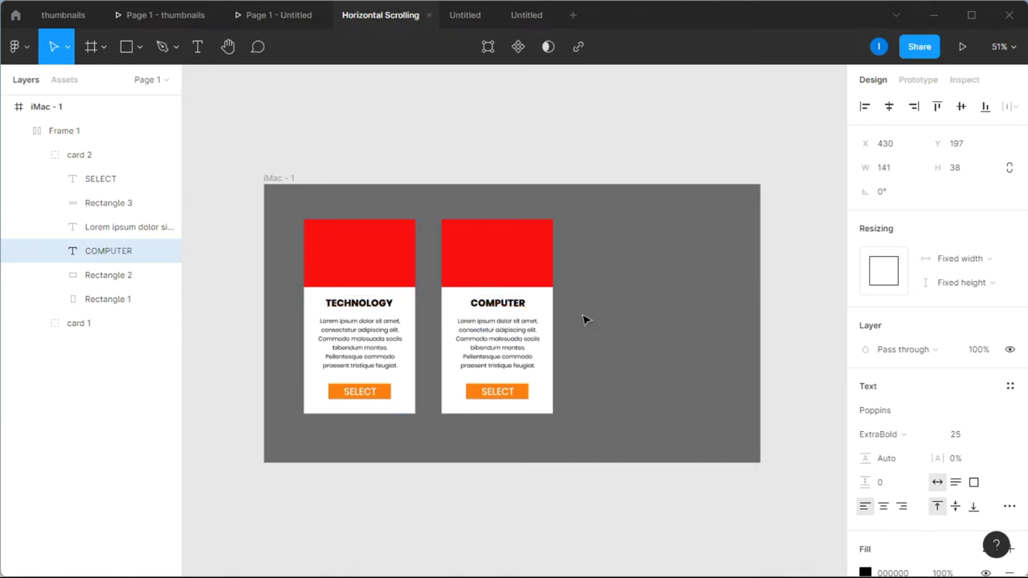
Step: Nudge card 2's COMPUTER heading 3 px left to X 427 to centre it in the card
{"action": "left_click", "coordinate": [496, 306]}
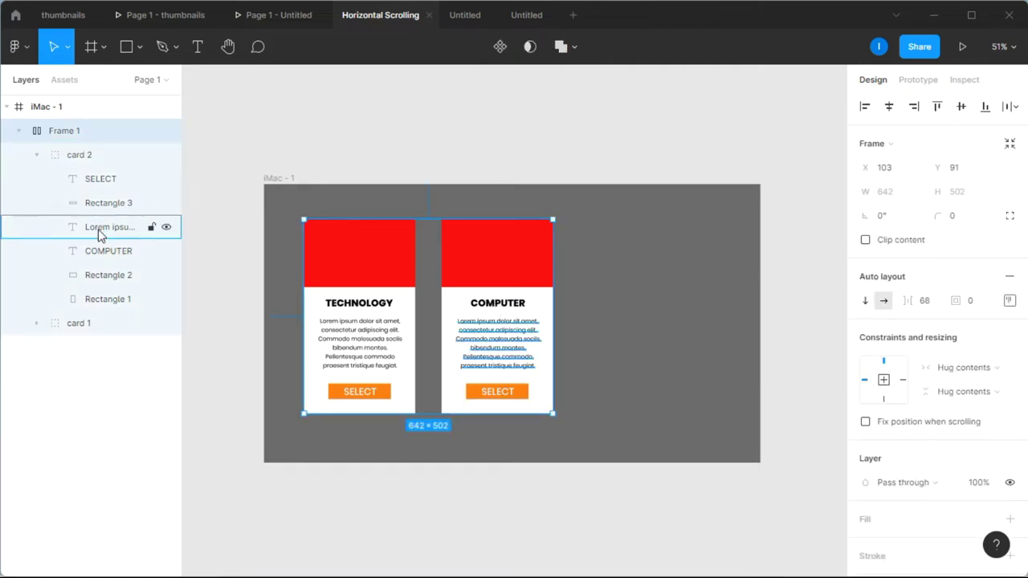
{"action": "left_click", "coordinate": [112, 252]}
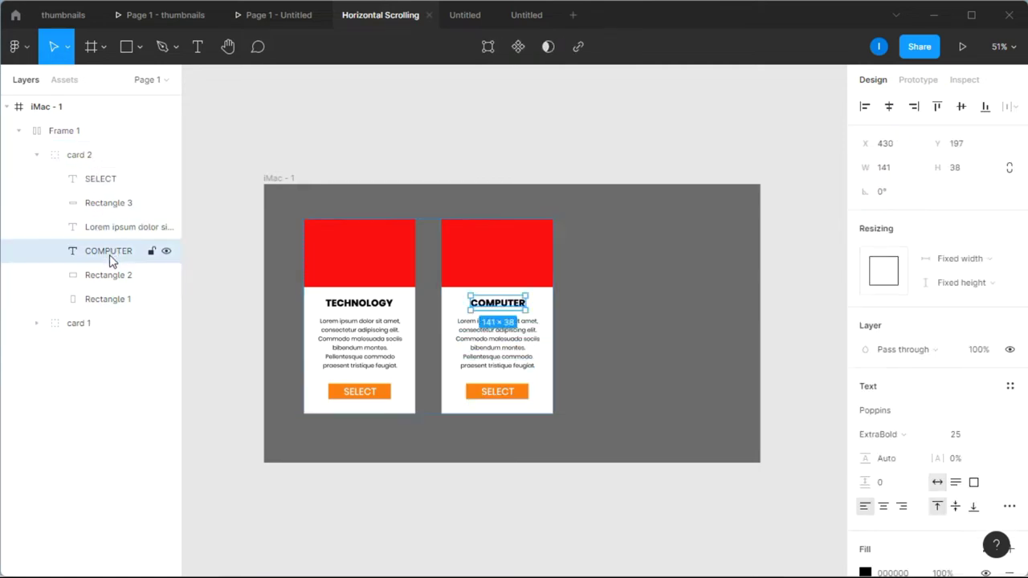
{"action": "key", "text": "Left"}
{"action": "key", "text": "Left"}
{"action": "key", "text": "Left"}
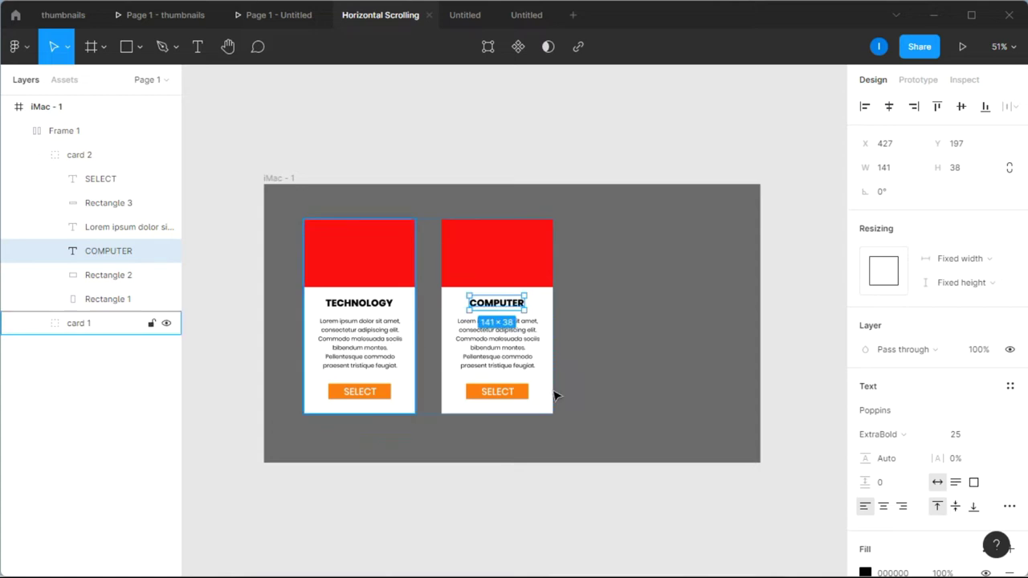
{"action": "left_click", "coordinate": [640, 425]}
Step: Collapse card 2's layers and duplicate the card inside Frame 1's auto layout row
{"action": "left_click", "coordinate": [36, 155]}
{"action": "left_click", "coordinate": [24, 138]}
{"action": "left_click", "coordinate": [61, 135]}
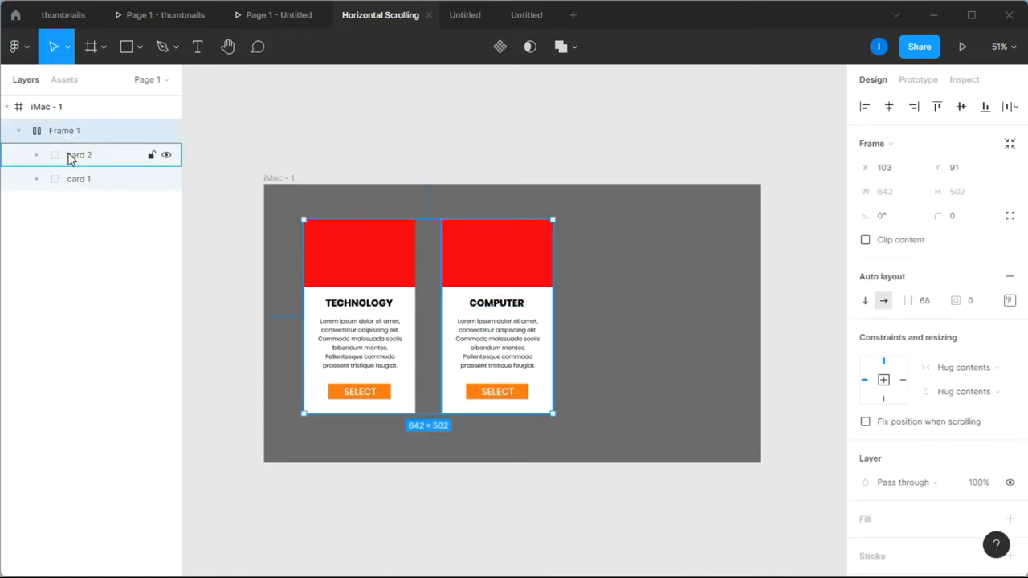
{"action": "left_click", "coordinate": [75, 155]}
{"action": "left_click", "coordinate": [72, 180]}
{"action": "left_click", "coordinate": [76, 156]}
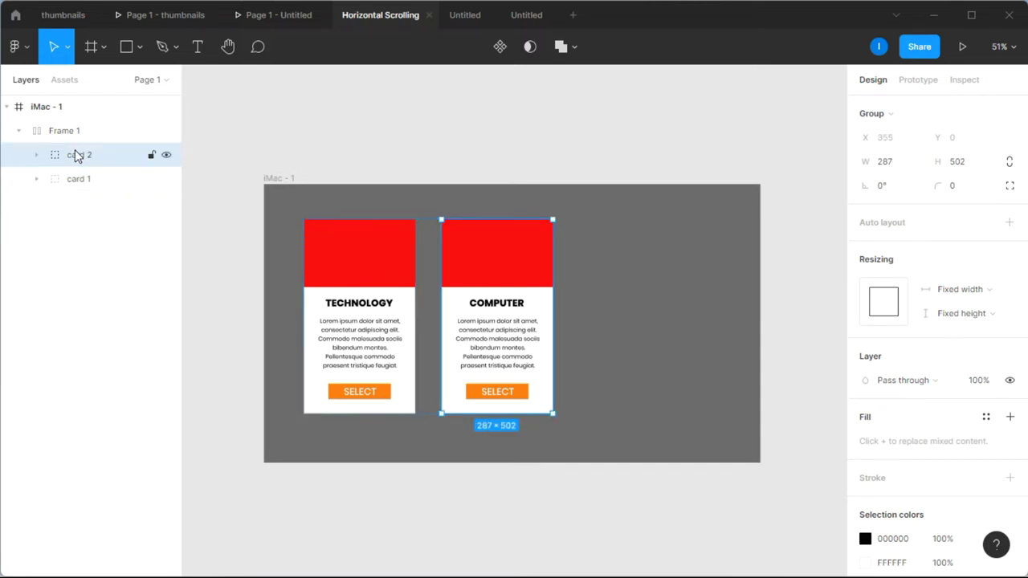
{"action": "key", "text": "ctrl+d"}
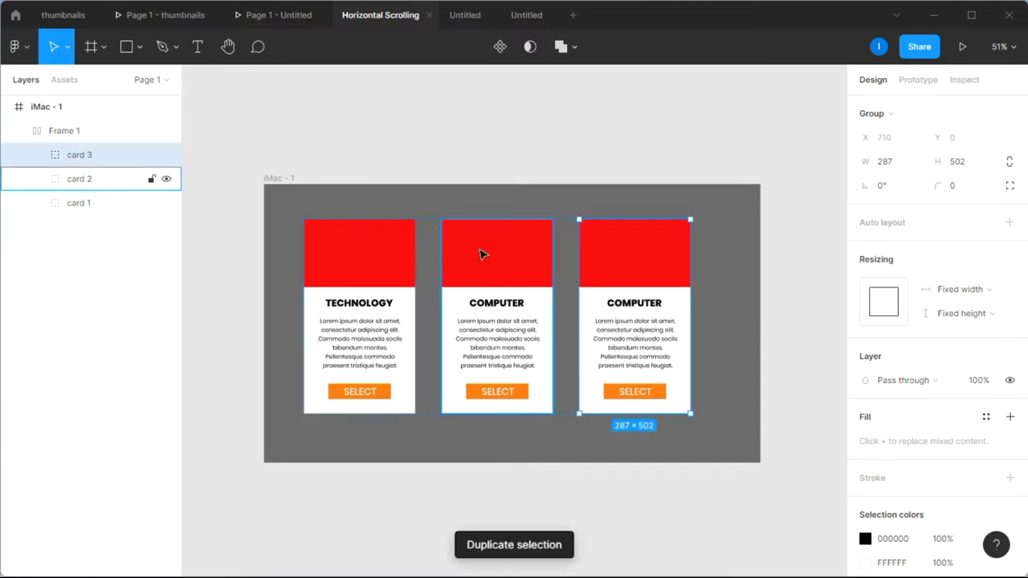
Step: Change card 3's heading text to "ART" and move it right to centre it in the card
{"action": "scroll", "coordinate": [492, 270], "scroll_direction": "down", "scroll_amount": 1}
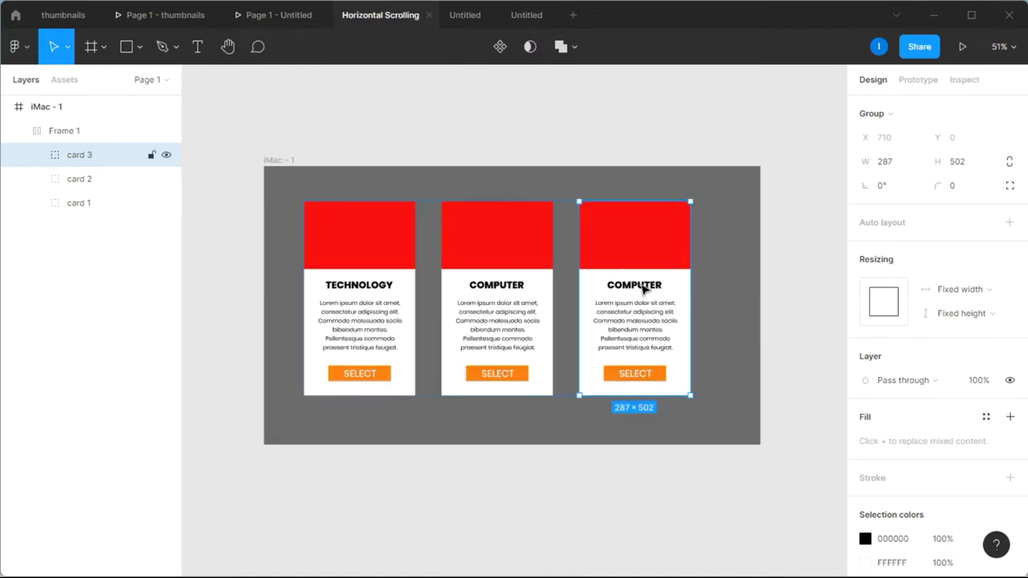
{"action": "left_click", "coordinate": [38, 156]}
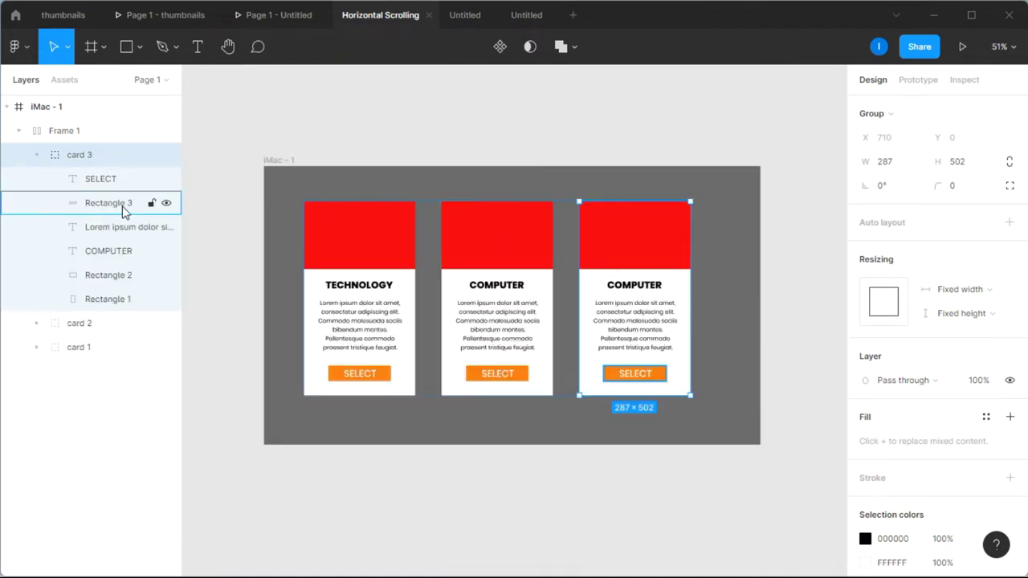
{"action": "double_click", "coordinate": [113, 250]}
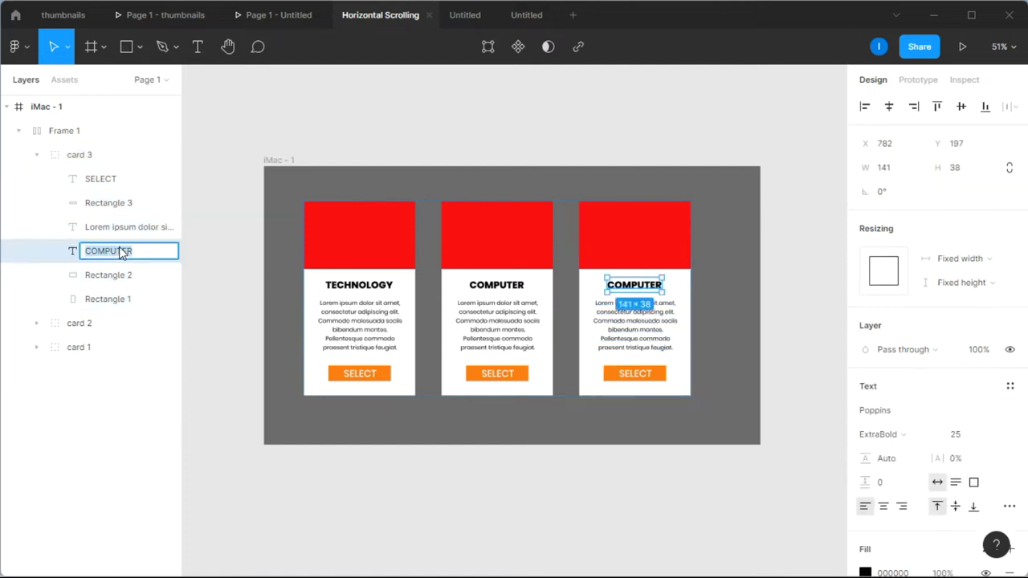
{"action": "double_click", "coordinate": [630, 284]}
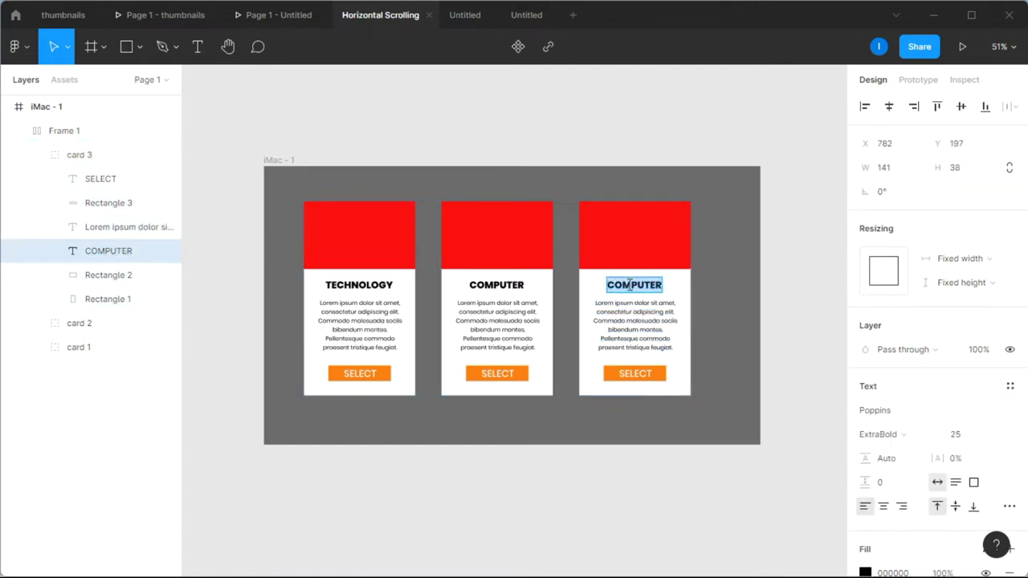
{"action": "type", "text": "ART"}
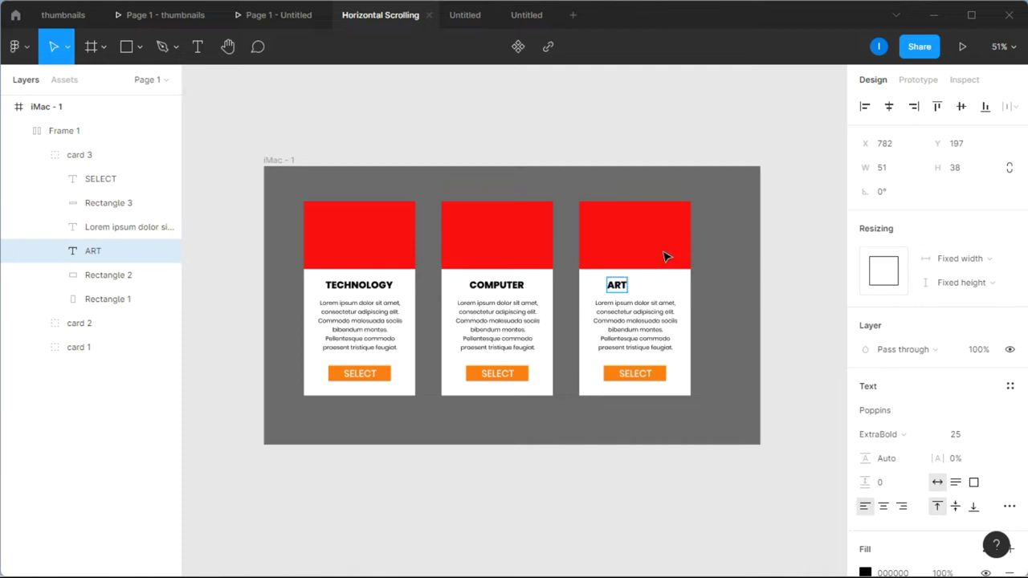
{"action": "key", "text": "Escape"}
{"action": "left_click_drag", "start_coordinate": [623, 291], "coordinate": [641, 291]}
{"action": "left_click", "coordinate": [721, 294]}
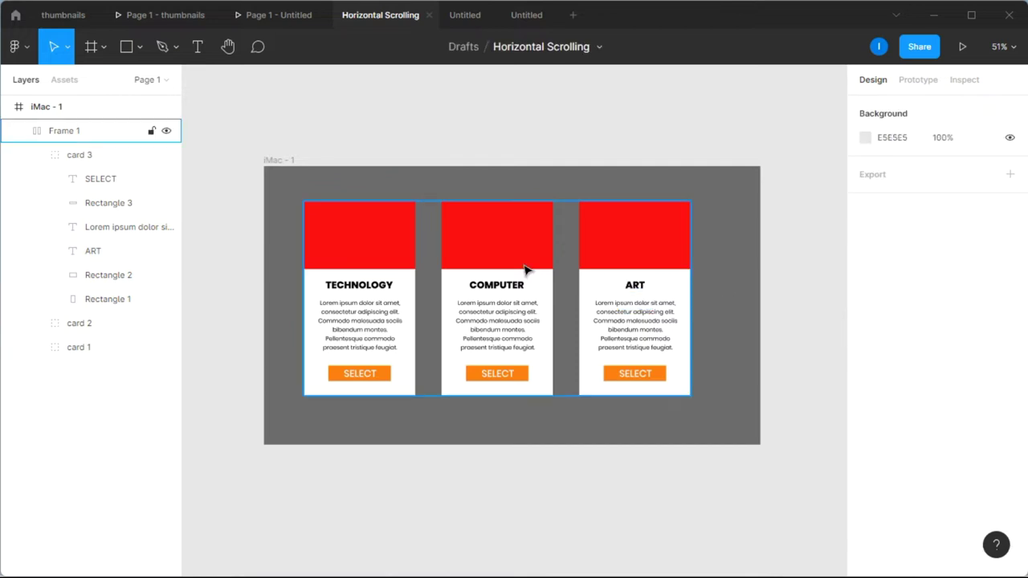
Step: Collapse card 3's layers and duplicate the card at the end of Frame 1's row
{"action": "left_click", "coordinate": [35, 154]}
{"action": "left_click", "coordinate": [64, 156]}
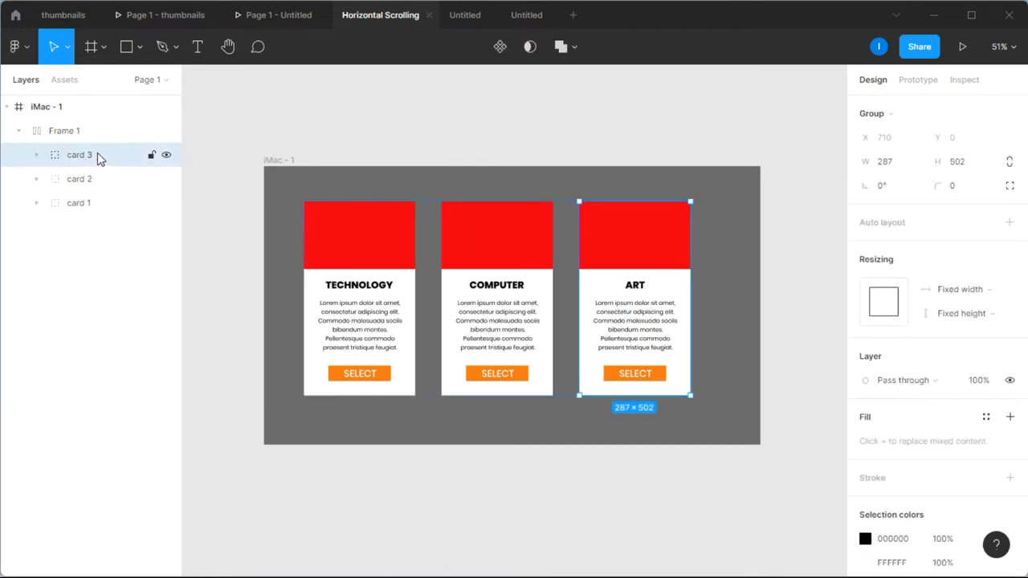
{"action": "key", "text": "ctrl+d"}
Step: Move the whole Frame 1 row of cards left to X -318, Y 77 inside the iMac frame
{"action": "left_click_drag", "start_coordinate": [632, 234], "coordinate": [506, 238]}
{"action": "key", "text": "ctrl+z"}
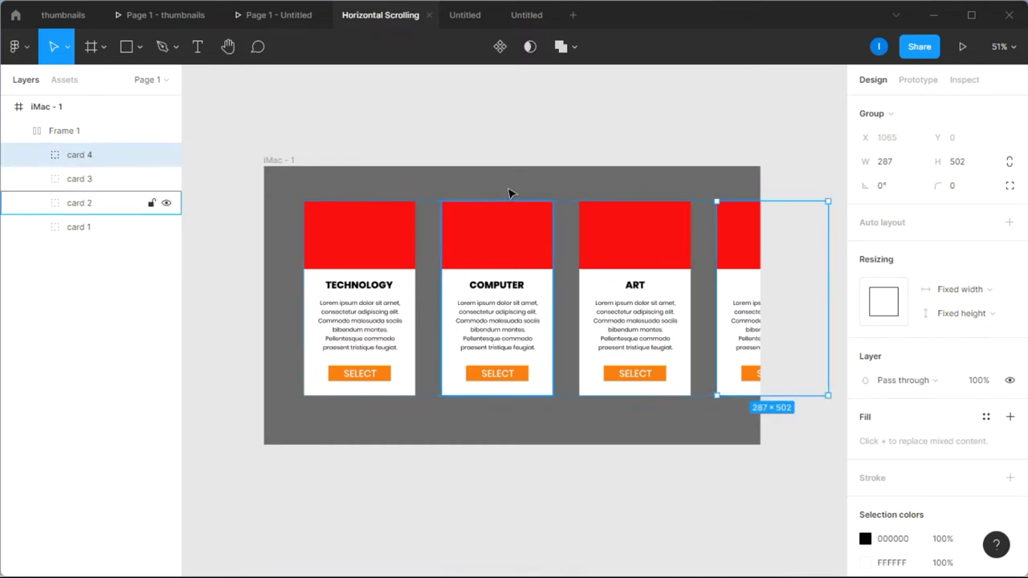
{"action": "key", "text": "Escape"}
{"action": "left_click_drag", "start_coordinate": [593, 240], "coordinate": [434, 234]}
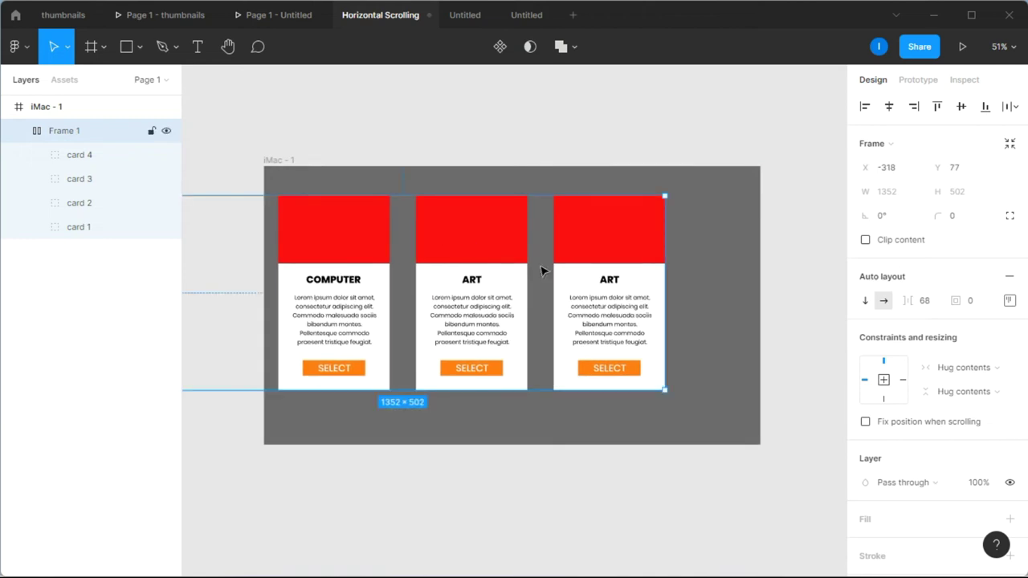
Step: Change card 4's heading text to "TREES"
{"action": "left_click", "coordinate": [37, 155]}
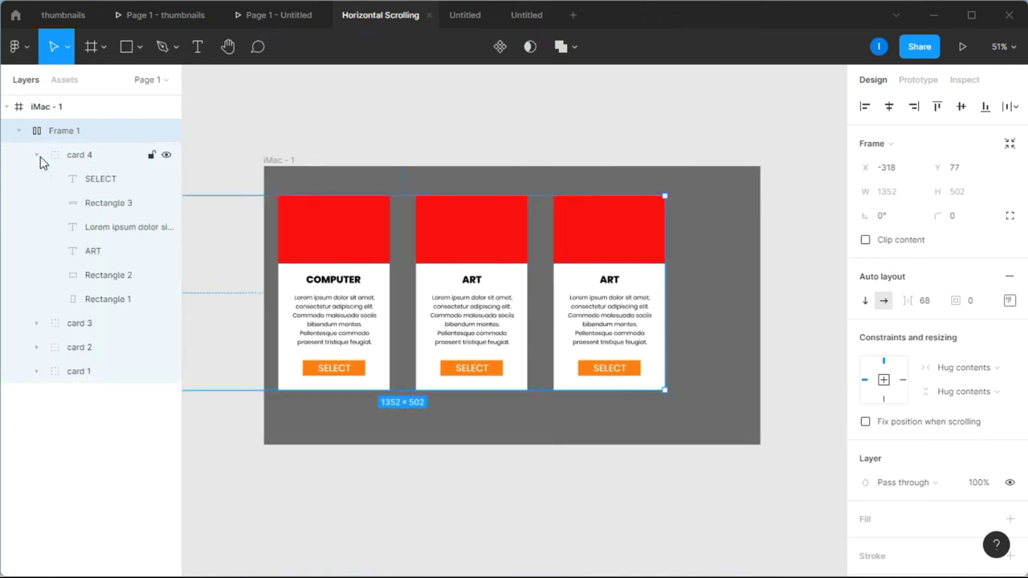
{"action": "left_click", "coordinate": [117, 252]}
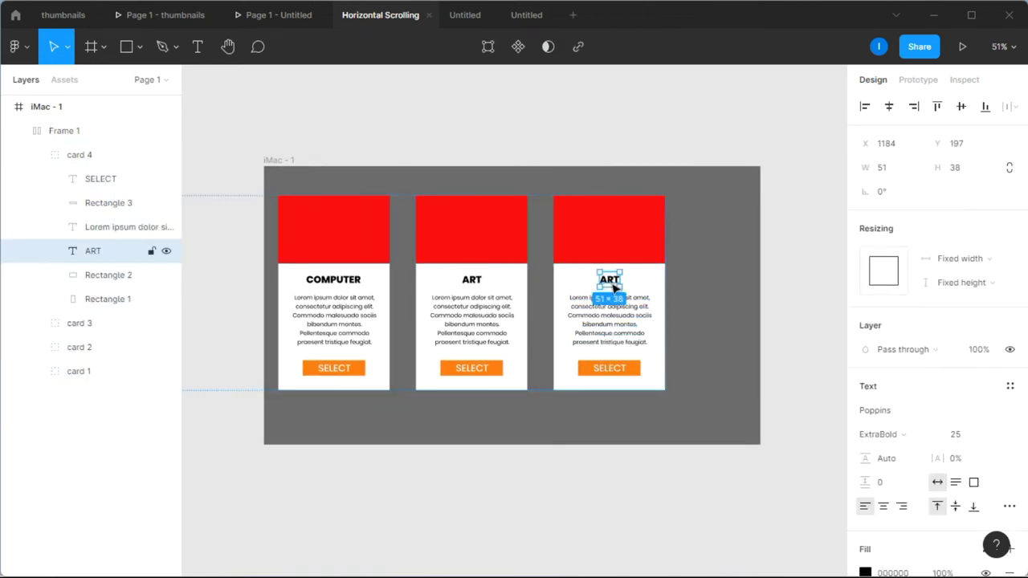
{"action": "double_click", "coordinate": [610, 281]}
{"action": "type", "text": "TR"}
{"action": "key", "text": "Escape"}
Step: Nudge card 4's TREES heading left to X 1169 to centre it in the card
{"action": "key", "text": "Left"}
{"action": "key", "text": "Left"}
{"action": "key", "text": "Left"}
{"action": "key", "text": "Left"}
{"action": "key", "text": "Left"}
{"action": "key", "text": "Left"}
{"action": "key", "text": "Left"}
{"action": "key", "text": "Left"}
{"action": "key", "text": "Left"}
{"action": "key", "text": "Left"}
{"action": "key", "text": "Left"}
{"action": "key", "text": "Left"}
{"action": "key", "text": "Left"}
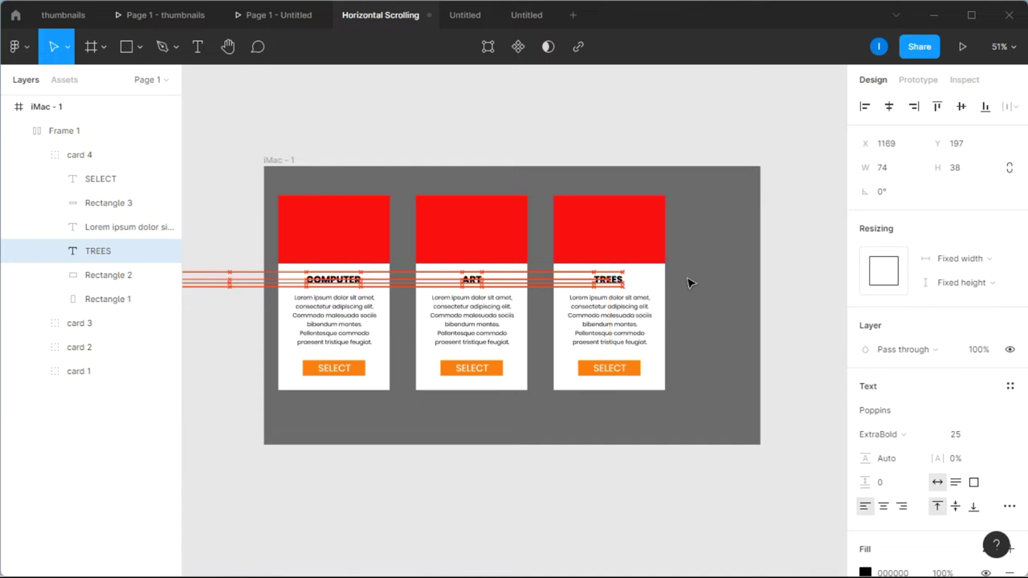
Step: Collapse card 4's layers, duplicate the card, and place the copy last in Frame 1's row
{"action": "left_click", "coordinate": [38, 157]}
{"action": "left_click", "coordinate": [70, 158]}
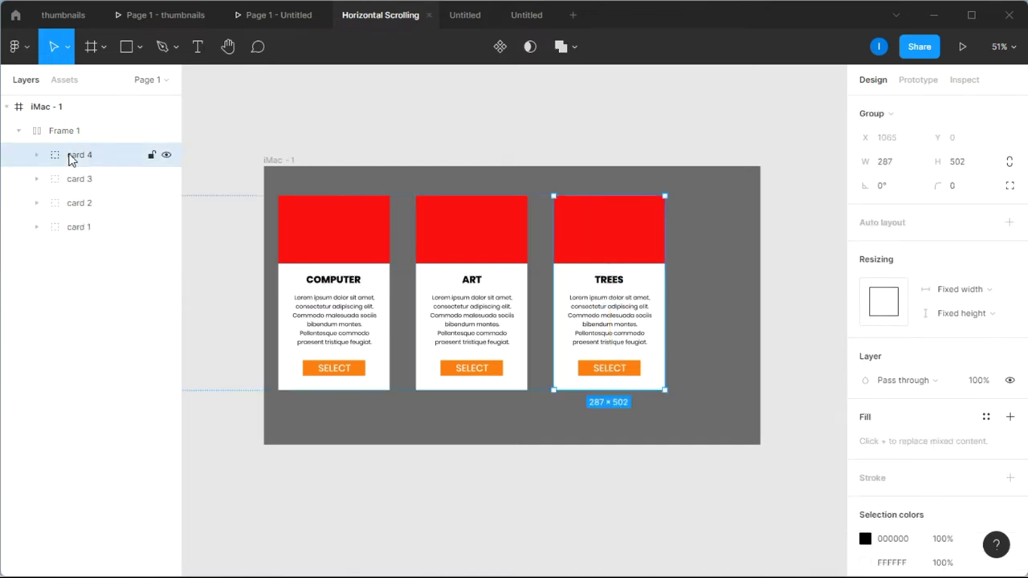
{"action": "key", "text": "ctrl+d"}
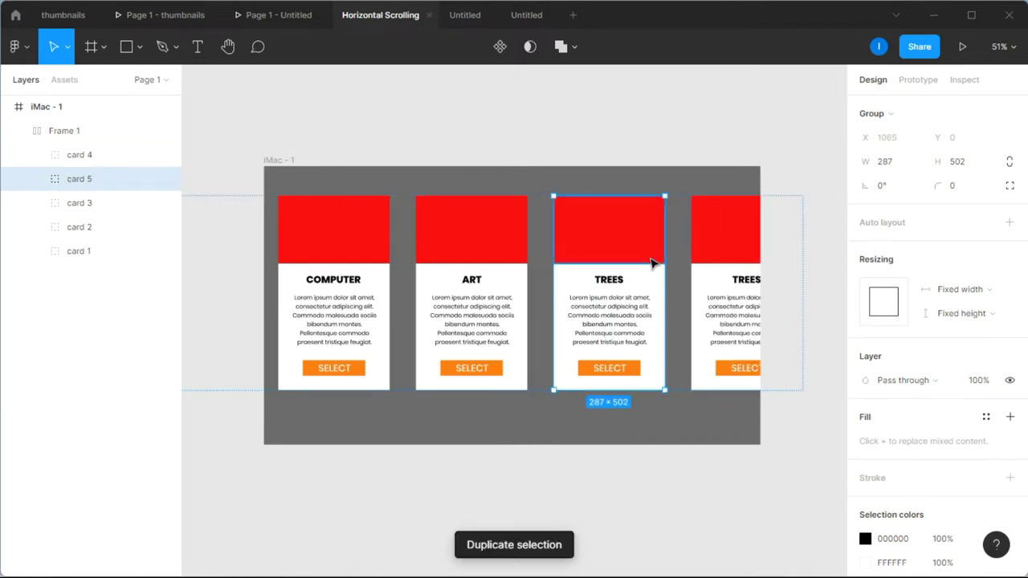
{"action": "left_click_drag", "start_coordinate": [167, 186], "coordinate": [93, 163]}
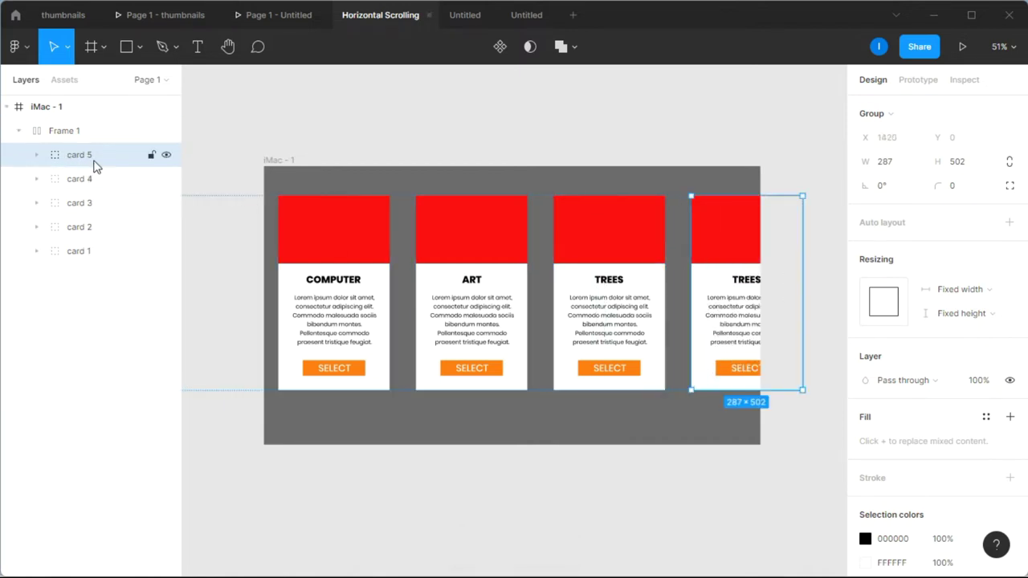
{"action": "key", "text": "ctrl+z"}
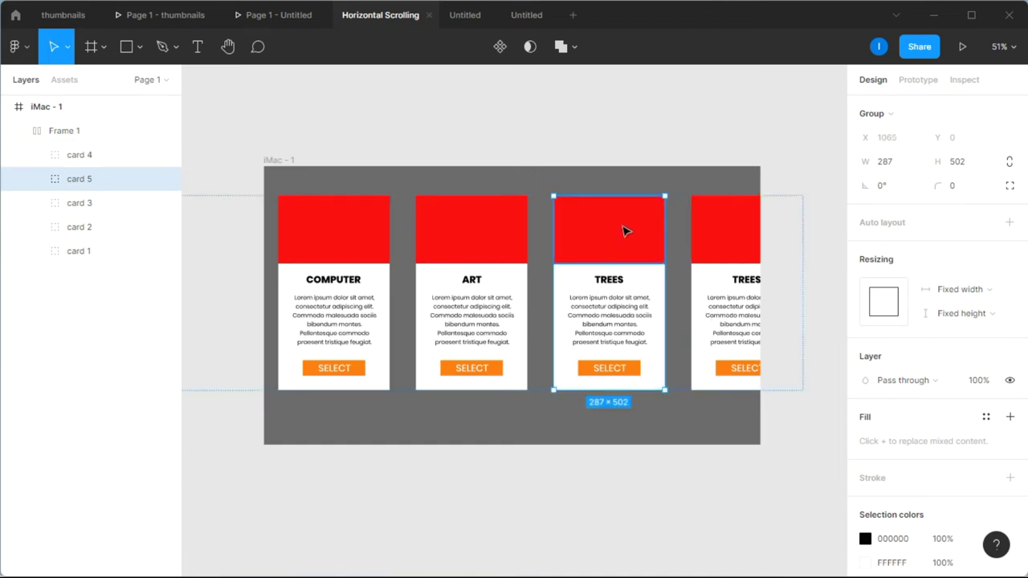
{"action": "key", "text": "ctrl+shift+z"}
Step: Move Frame 1 left to X -553, Y 69 and change card 5's heading text to "OCEAN"
{"action": "left_click", "coordinate": [64, 132]}
{"action": "left_click_drag", "start_coordinate": [734, 248], "coordinate": [660, 268]}
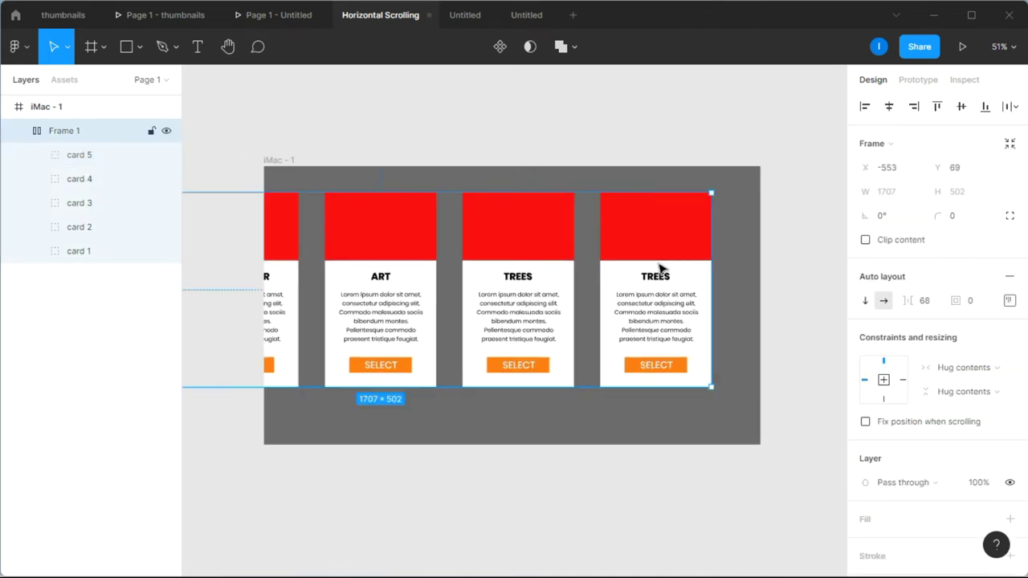
{"action": "left_click", "coordinate": [36, 155]}
{"action": "left_click", "coordinate": [100, 251]}
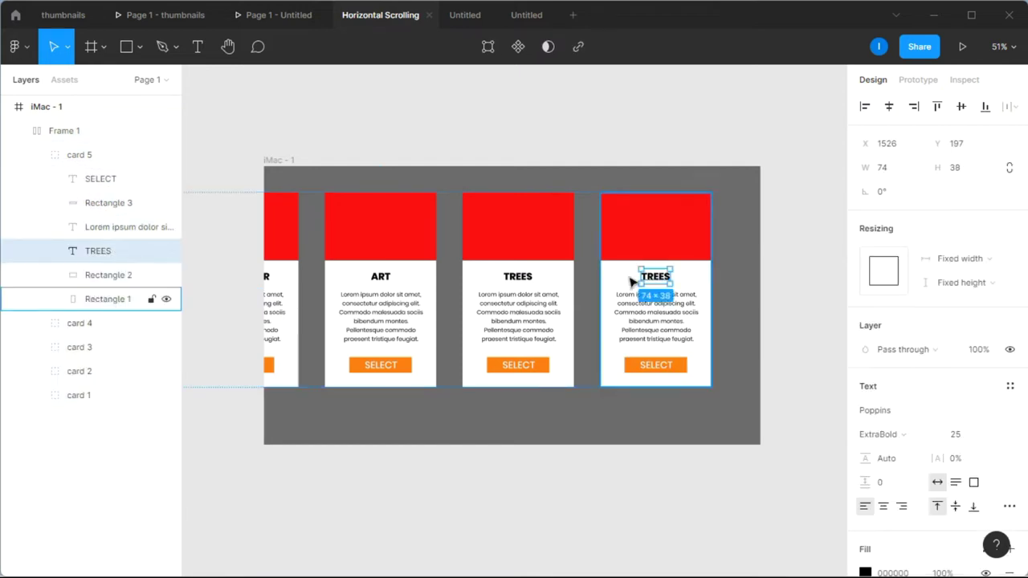
{"action": "double_click", "coordinate": [654, 278]}
{"action": "type", "text": "OCEAN"}
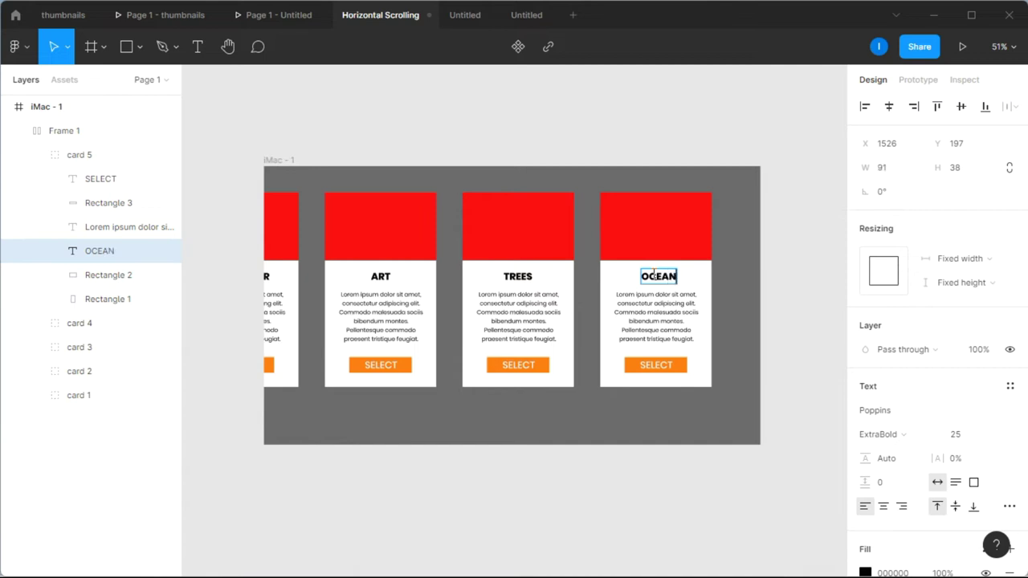
{"action": "key", "text": "Escape"}
Step: Nudge card 5's OCEAN heading left to X 1524, then collapse the card's layers and select card 5
{"action": "key", "text": "Left"}
{"action": "key", "text": "Left"}
{"action": "key", "text": "Left"}
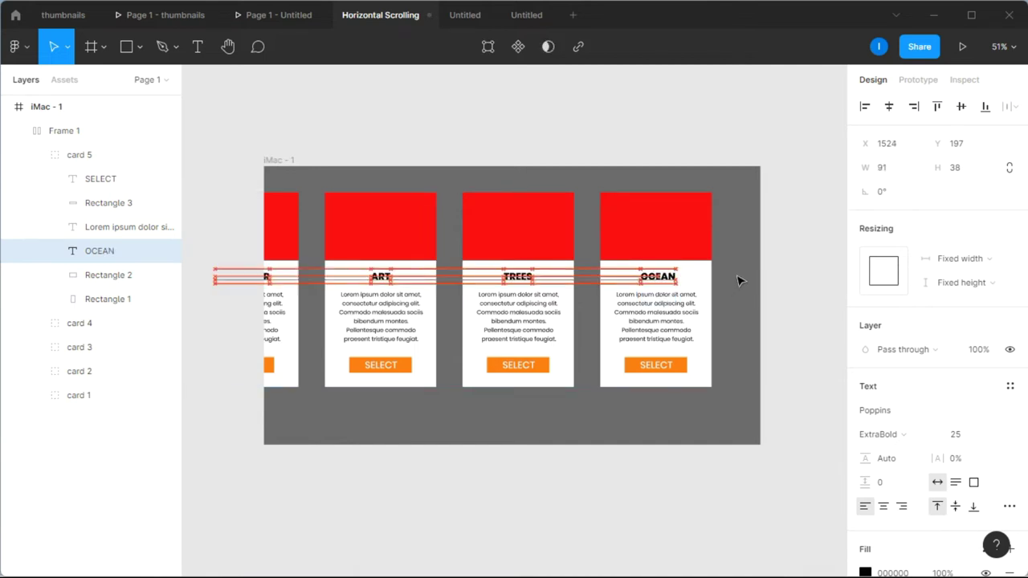
{"action": "left_click", "coordinate": [38, 154]}
{"action": "left_click", "coordinate": [110, 165]}
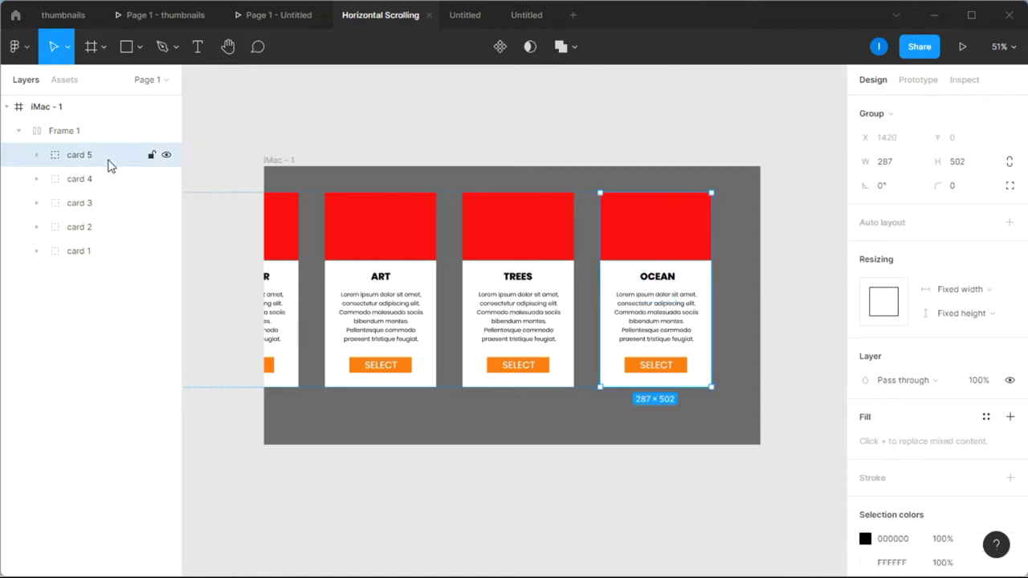
Step: Duplicate card 5, keep the copy last in Frame 1's row, and move Frame 1 left to X -920, Y 83
{"action": "key", "text": "ctrl+d"}
{"action": "left_click_drag", "start_coordinate": [654, 248], "coordinate": [516, 249]}
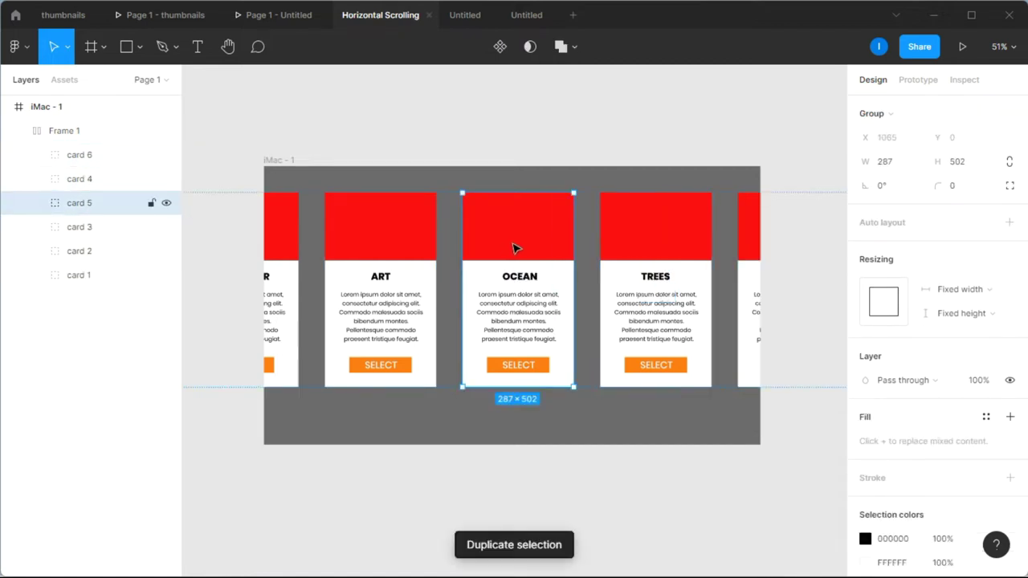
{"action": "key", "text": "ctrl+z"}
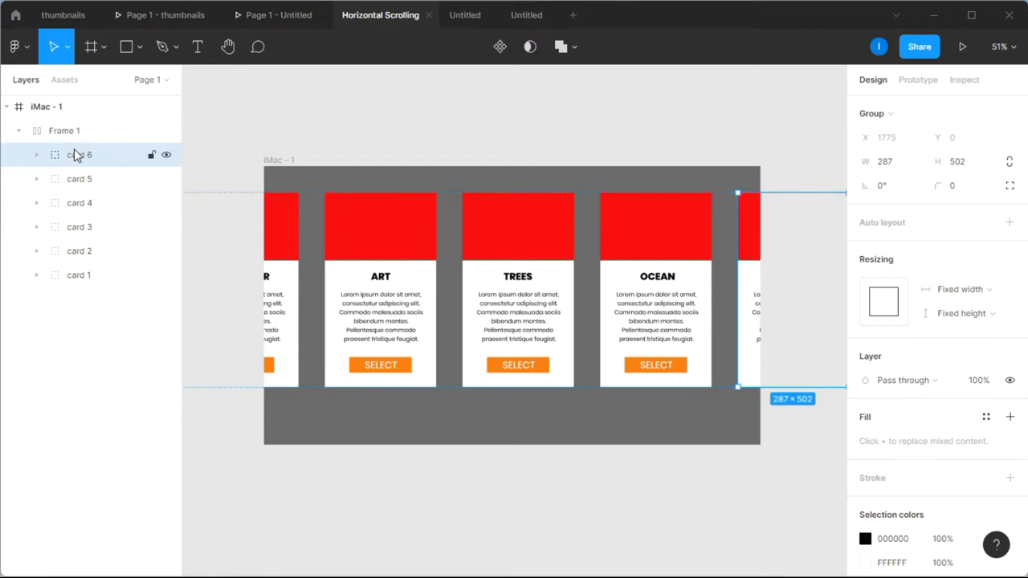
{"action": "left_click", "coordinate": [369, 156]}
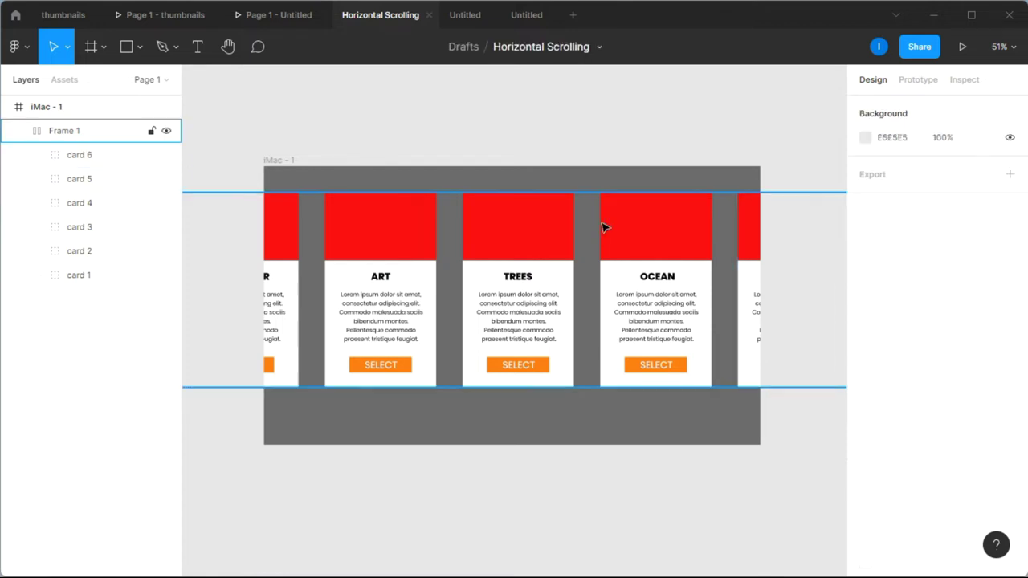
{"action": "left_click", "coordinate": [590, 227]}
{"action": "left_click_drag", "start_coordinate": [590, 228], "coordinate": [440, 243]}
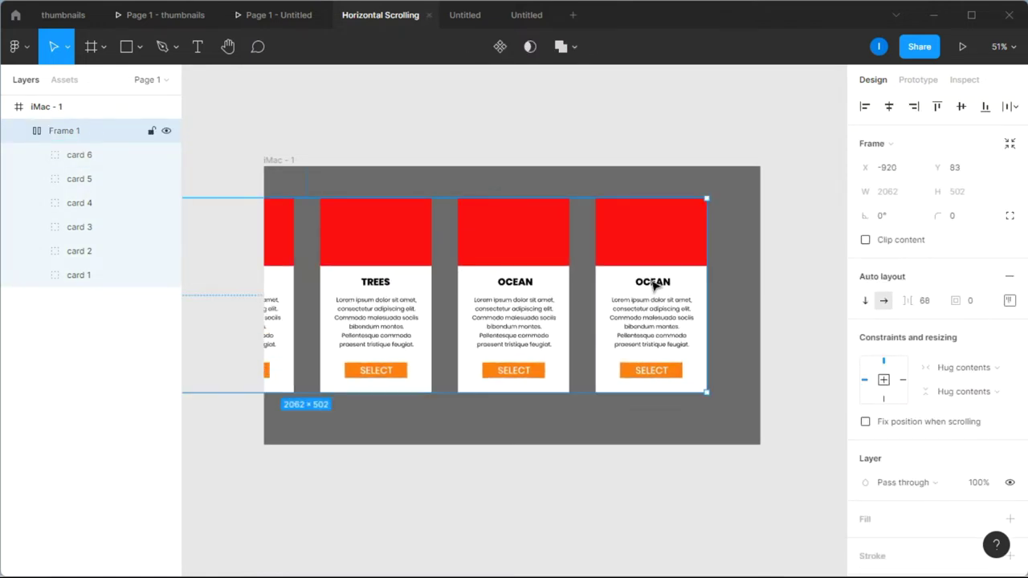
Step: Change card 6's heading text to "FOOD" and collapse the card's layers
{"action": "left_click", "coordinate": [34, 158]}
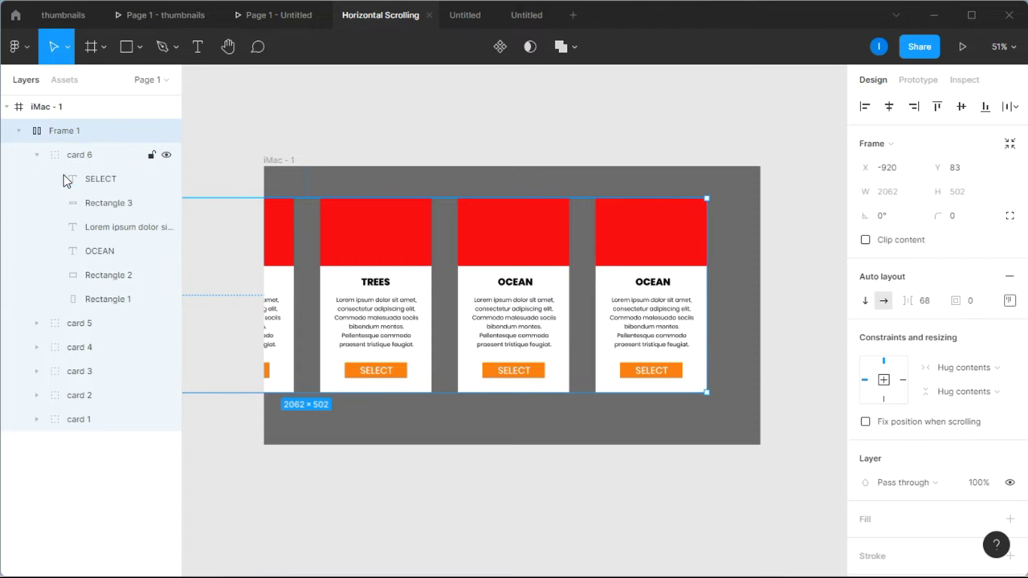
{"action": "left_click", "coordinate": [110, 253]}
{"action": "double_click", "coordinate": [656, 281]}
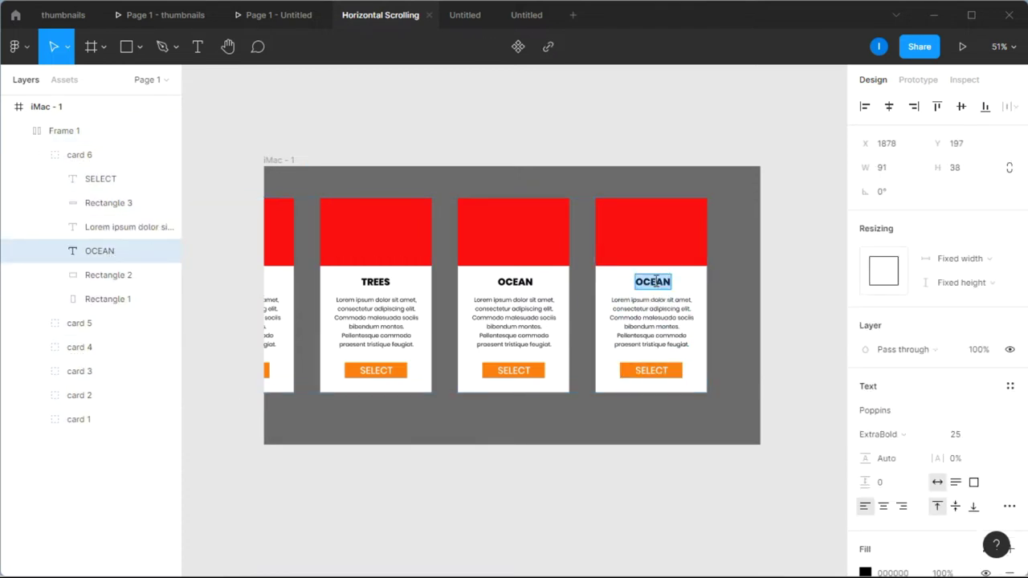
{"action": "type", "text": "FOOD"}
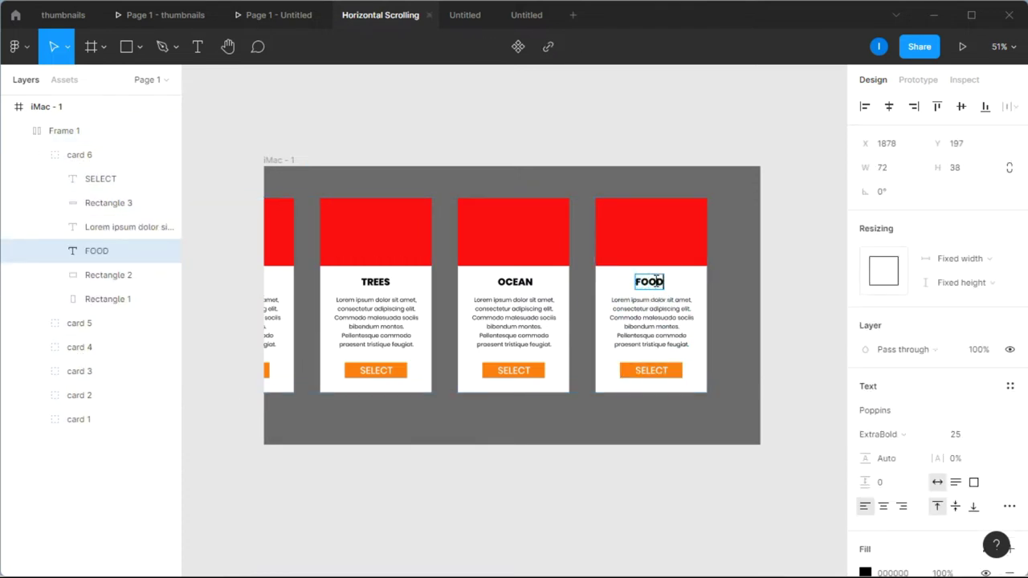
{"action": "key", "text": "Escape"}
{"action": "scroll", "coordinate": [798, 242], "scroll_direction": "down", "scroll_amount": 3}
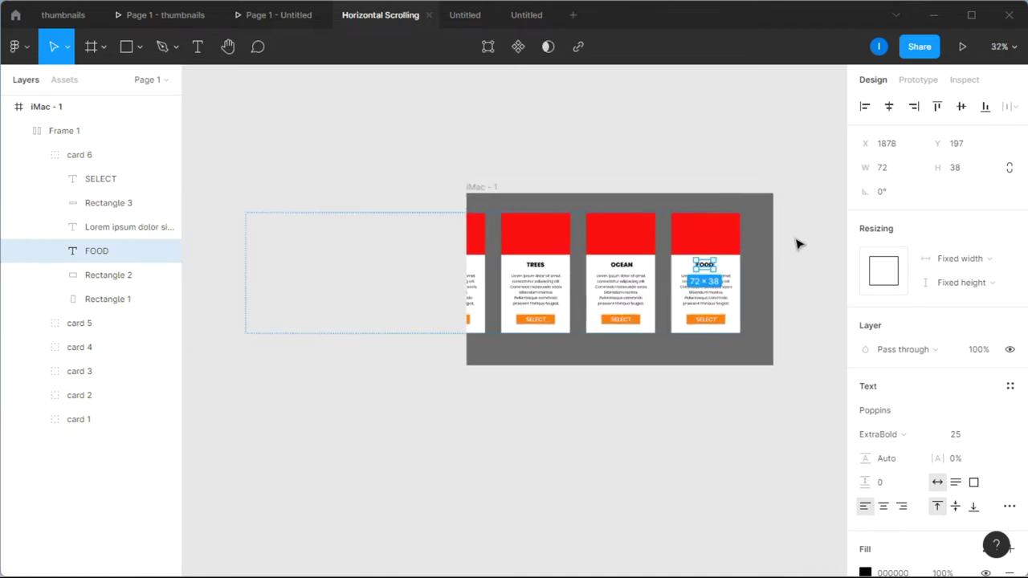
{"action": "left_click", "coordinate": [821, 221]}
{"action": "left_click", "coordinate": [36, 155]}
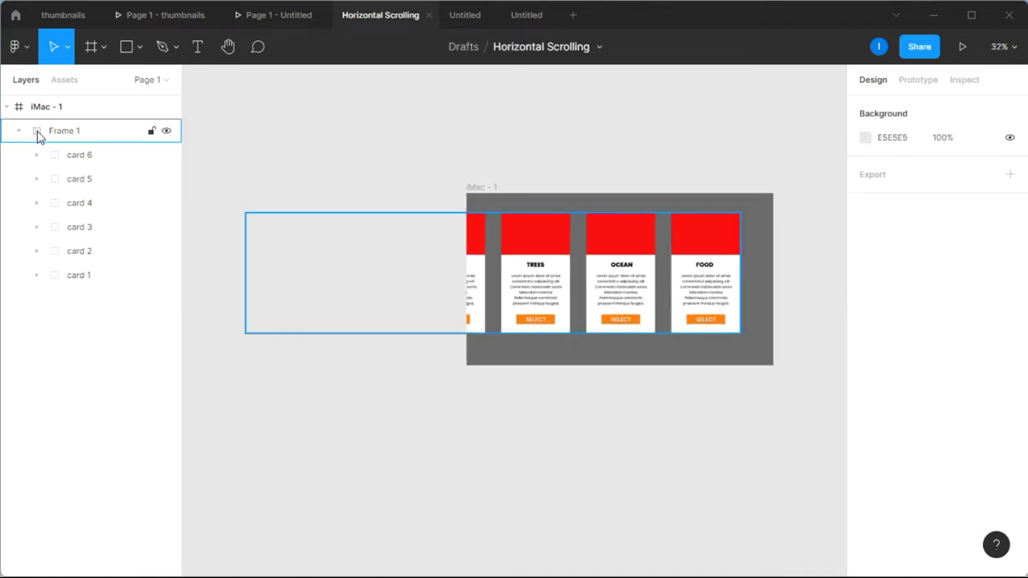
Step: Move Frame 1 out of the iMac frame onto the canvas below it, at X -1551, Y 483
{"action": "left_click", "coordinate": [42, 133]}
{"action": "left_click_drag", "start_coordinate": [542, 245], "coordinate": [545, 423]}
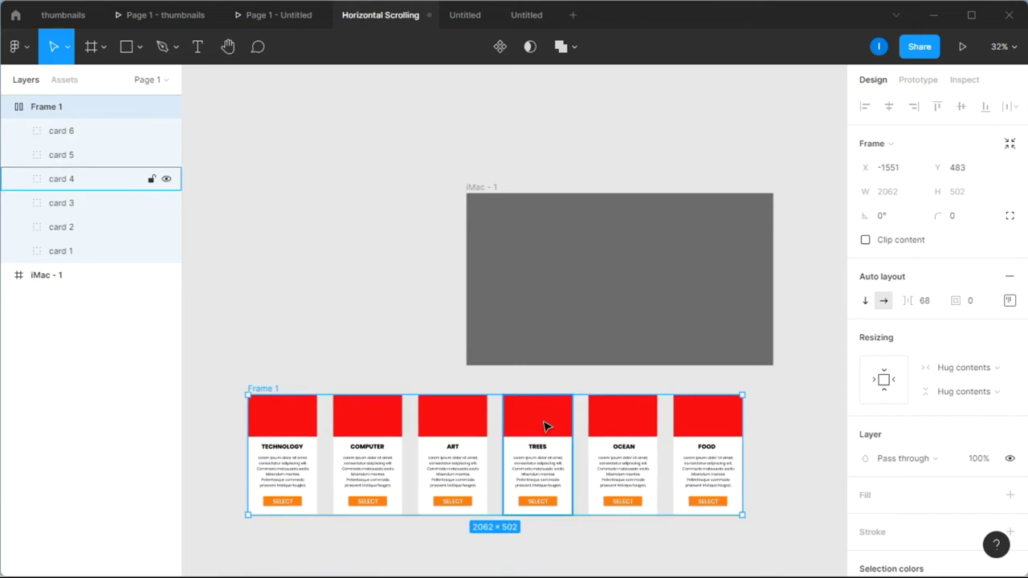
{"action": "scroll", "coordinate": [555, 381], "scroll_direction": "down", "scroll_amount": 3}
{"action": "scroll", "coordinate": [405, 481], "scroll_direction": "up", "scroll_amount": 2}
{"action": "scroll", "coordinate": [406, 474], "scroll_direction": "up", "scroll_amount": 2}
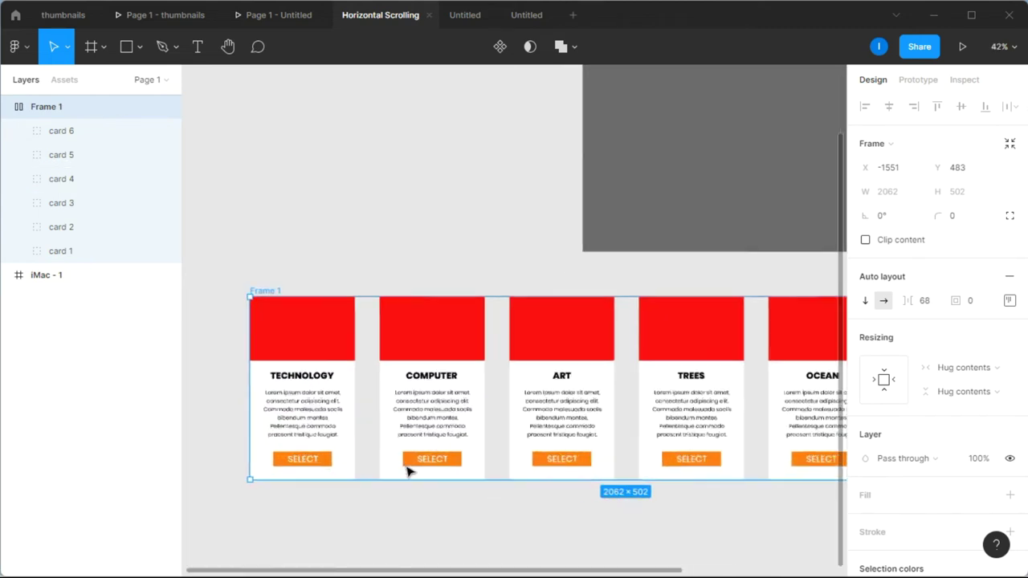
Step: Expand cards 1 and 2, select card 1's Rectangle 2, and open the Unsplash plugin with its window clear of the first cards
{"action": "left_click", "coordinate": [19, 251]}
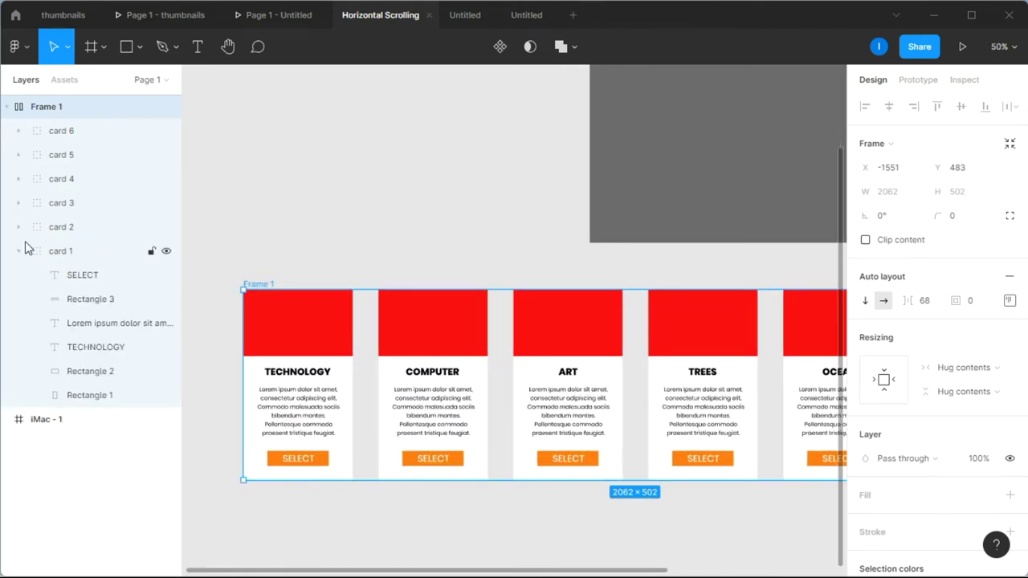
{"action": "left_click", "coordinate": [19, 227]}
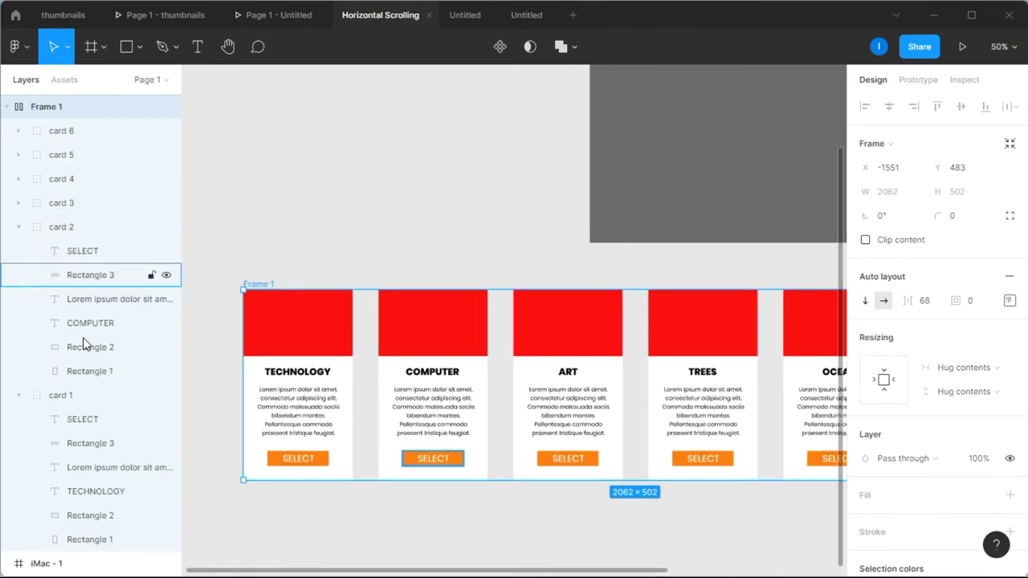
{"action": "left_click", "coordinate": [111, 523]}
{"action": "right_click", "coordinate": [412, 526]}
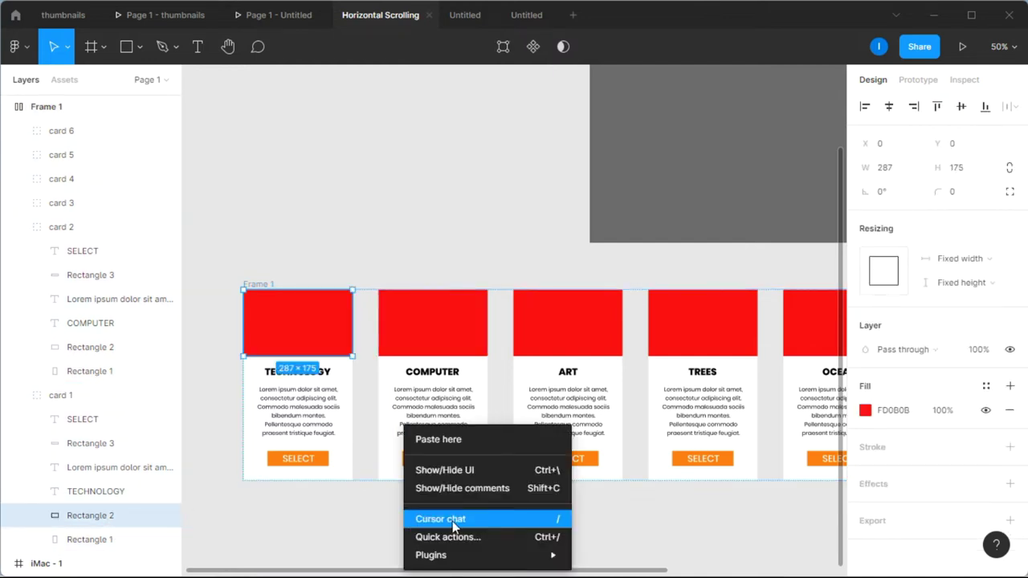
{"action": "mouse_move", "coordinate": [532, 555]}
{"action": "scroll", "coordinate": [641, 499], "scroll_direction": "down", "scroll_amount": 3}
{"action": "mouse_move", "coordinate": [641, 494]}
{"action": "scroll", "coordinate": [640, 515], "scroll_direction": "down", "scroll_amount": 5}
{"action": "left_click", "coordinate": [630, 430]}
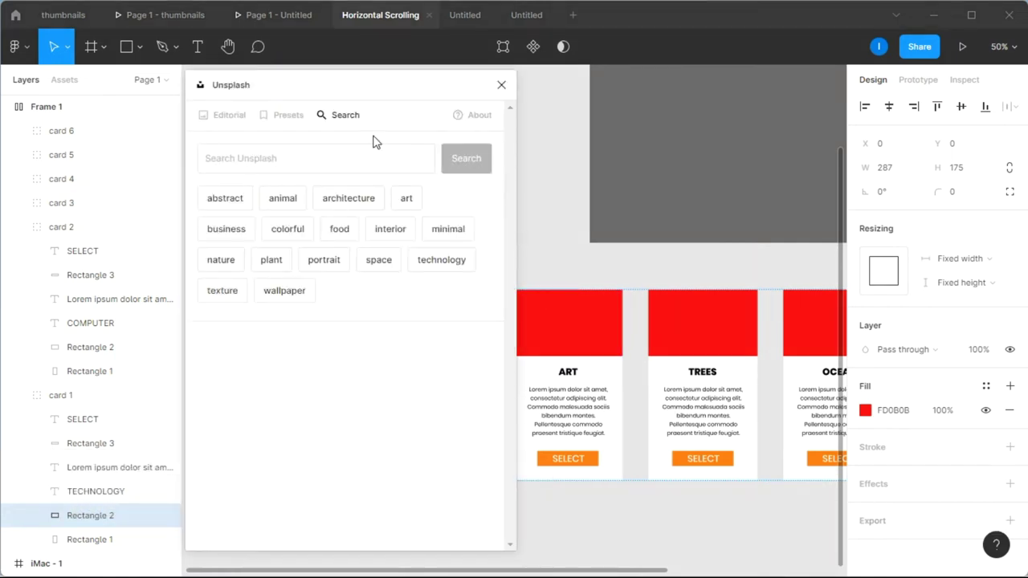
{"action": "left_click_drag", "start_coordinate": [333, 91], "coordinate": [382, 105]}
{"action": "left_click", "coordinate": [306, 170]}
{"action": "left_click_drag", "start_coordinate": [356, 105], "coordinate": [736, 105]}
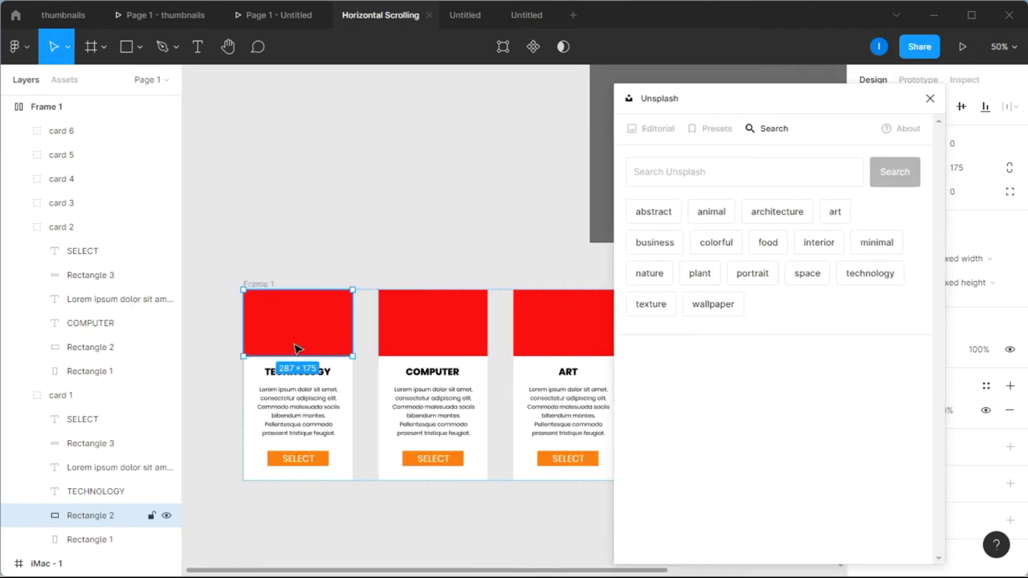
Step: Search Unsplash for "technology" and fill card 1's Rectangle 2 with the night Earth photo, then collapse card 1's layers
{"action": "left_click", "coordinate": [701, 174]}
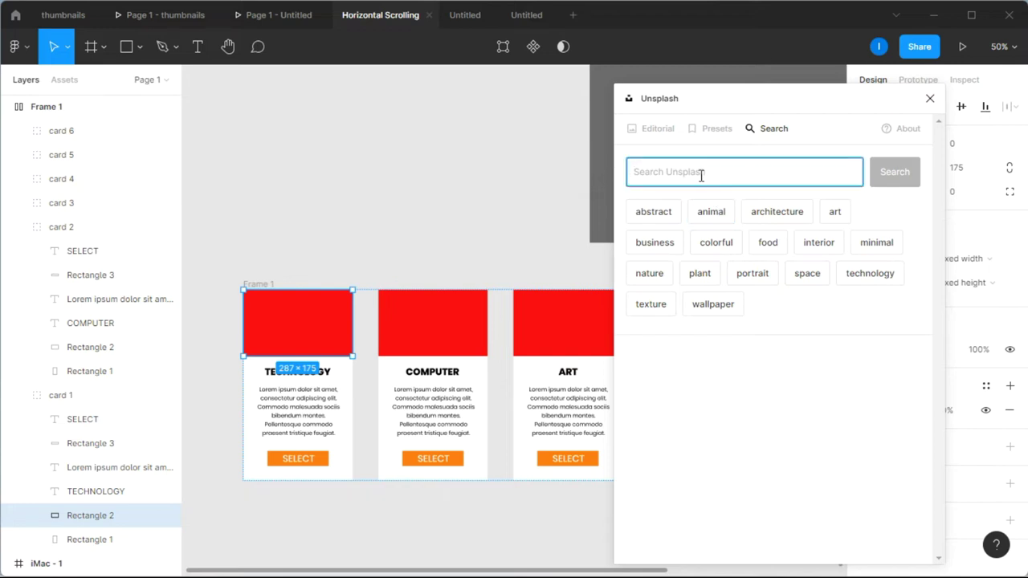
{"action": "type", "text": "technology"}
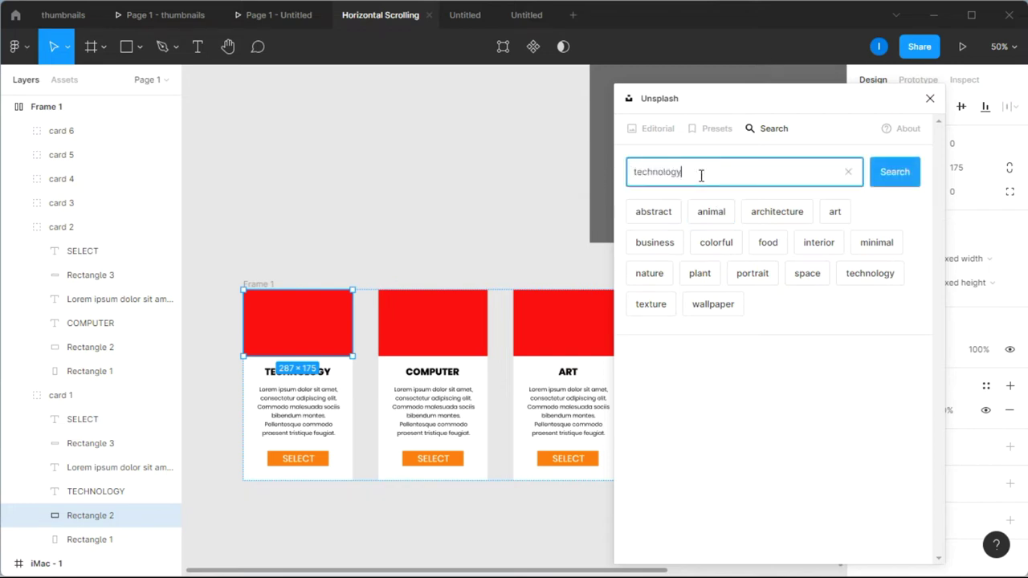
{"action": "key", "text": "Return"}
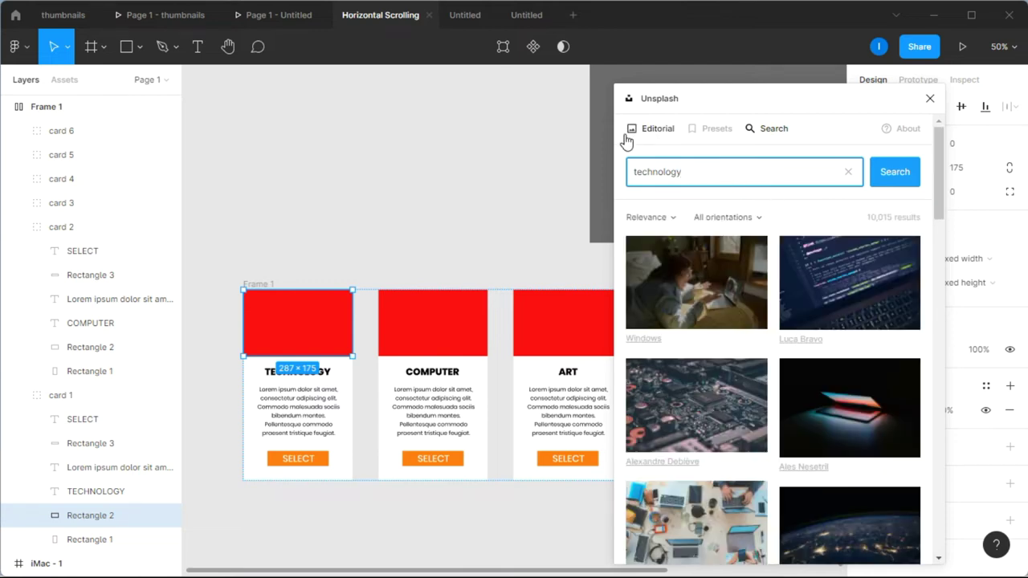
{"action": "scroll", "coordinate": [795, 259], "scroll_direction": "down", "scroll_amount": 2}
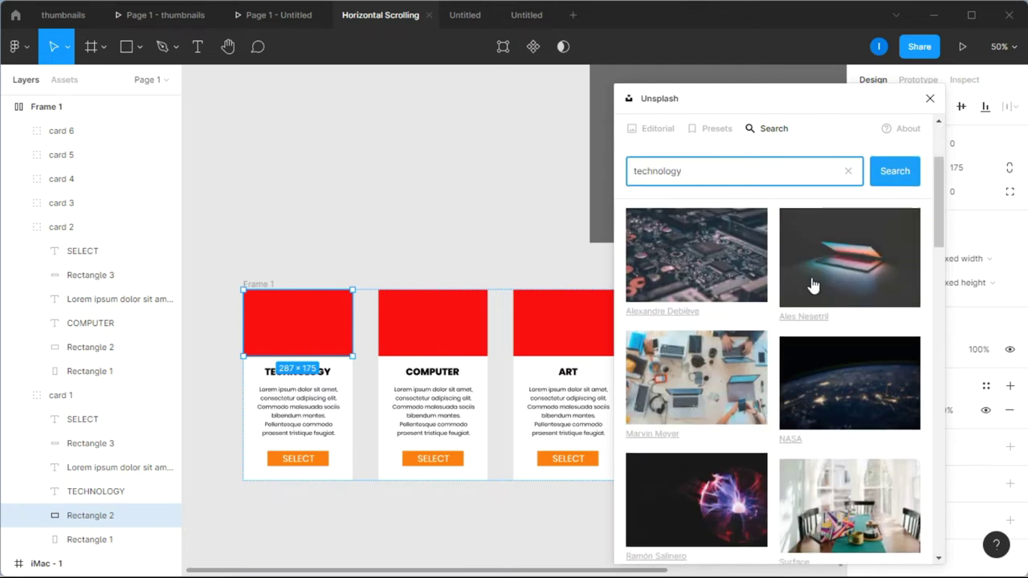
{"action": "left_click", "coordinate": [852, 377]}
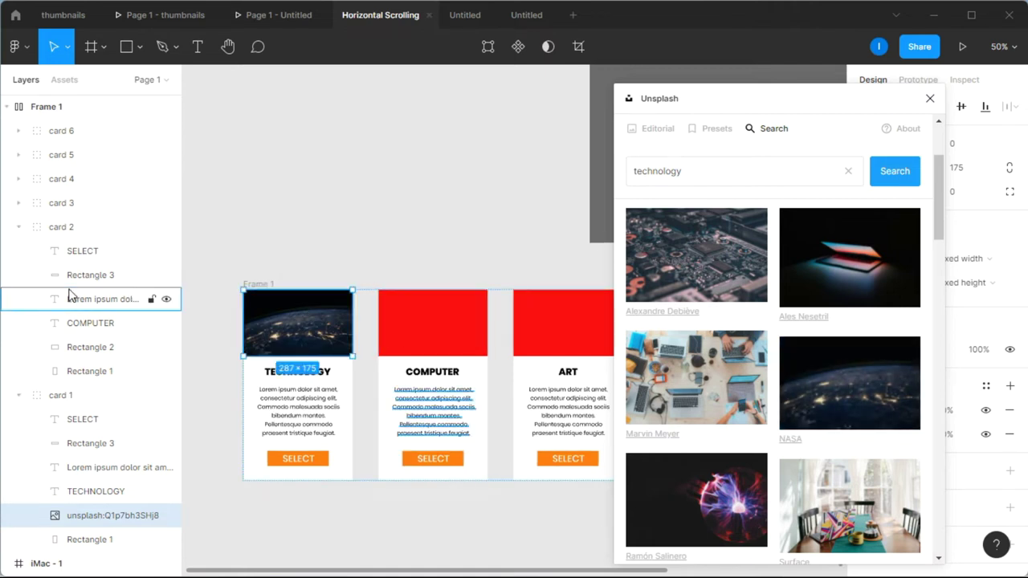
{"action": "left_click", "coordinate": [20, 396]}
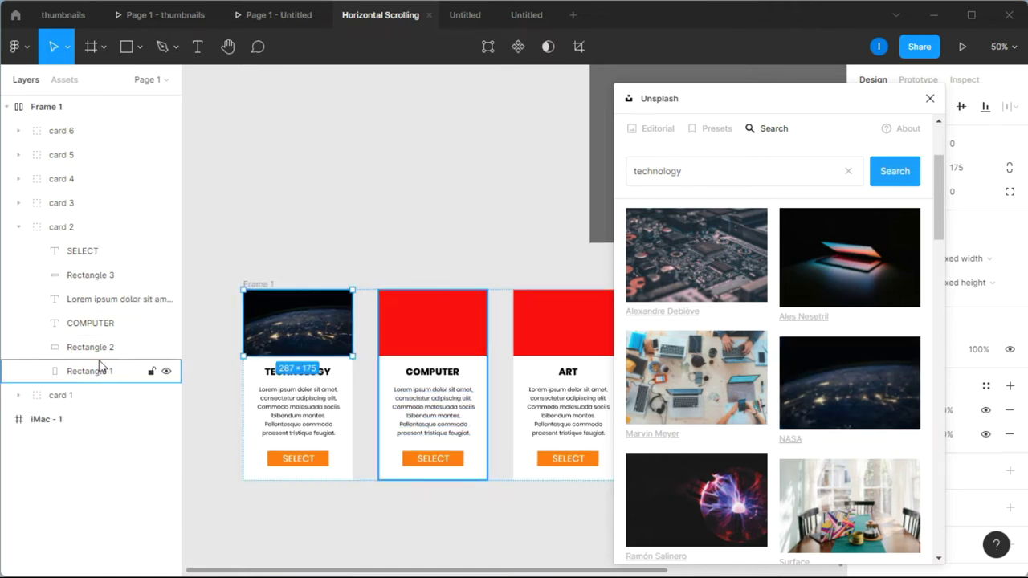
Step: Fill card 2's Rectangle 2 with the Unsplash photo of laptops on a shared table and collapse the card's layers
{"action": "left_click", "coordinate": [96, 349]}
{"action": "left_click", "coordinate": [714, 174]}
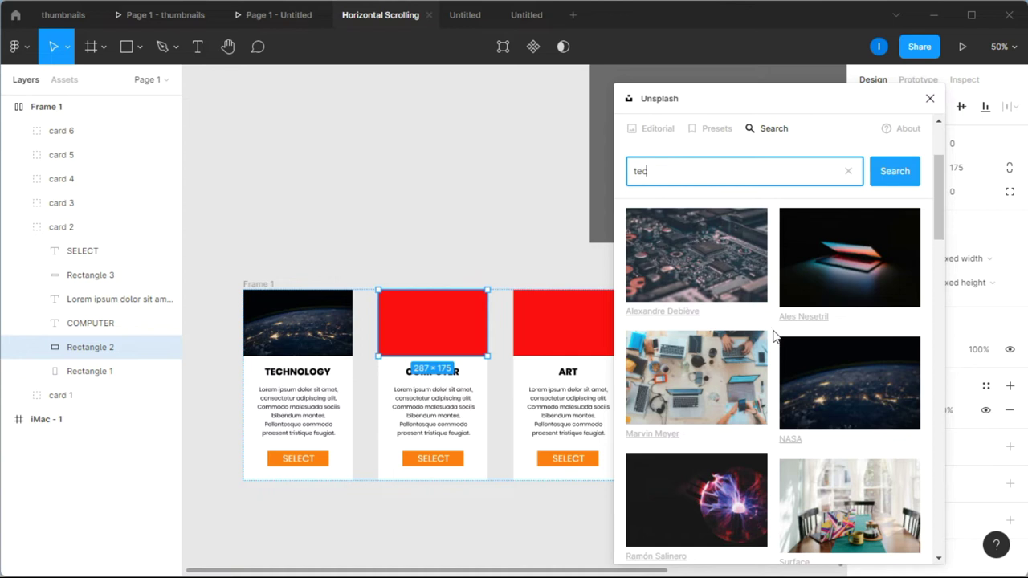
{"action": "scroll", "coordinate": [775, 338], "scroll_direction": "down", "scroll_amount": 1}
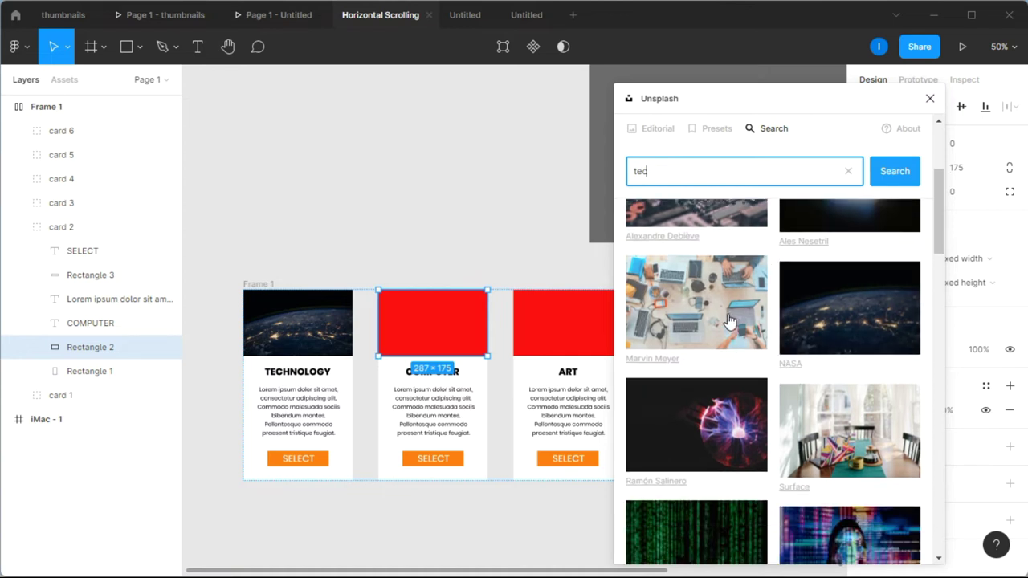
{"action": "left_click", "coordinate": [714, 322]}
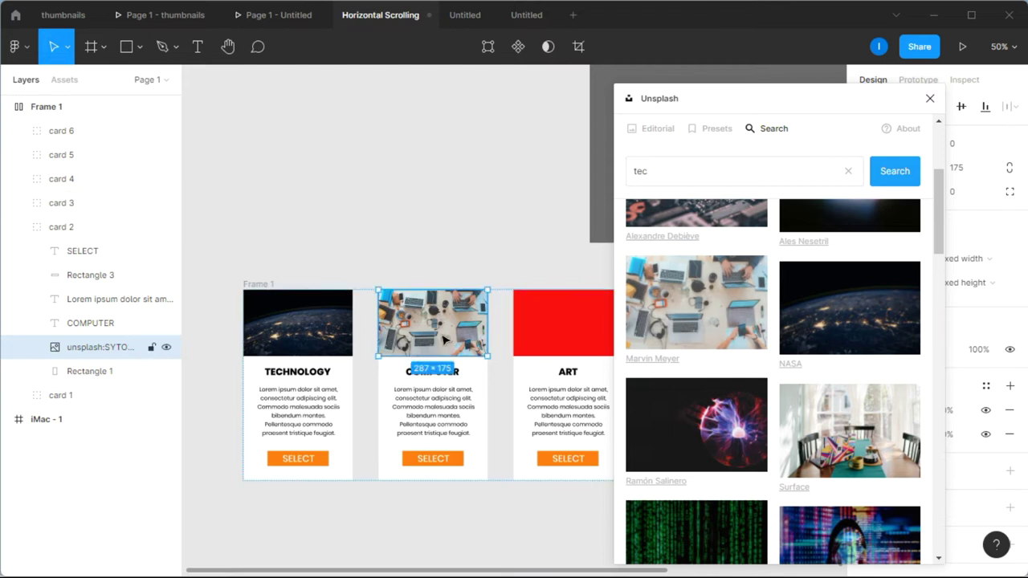
{"action": "left_click", "coordinate": [21, 228]}
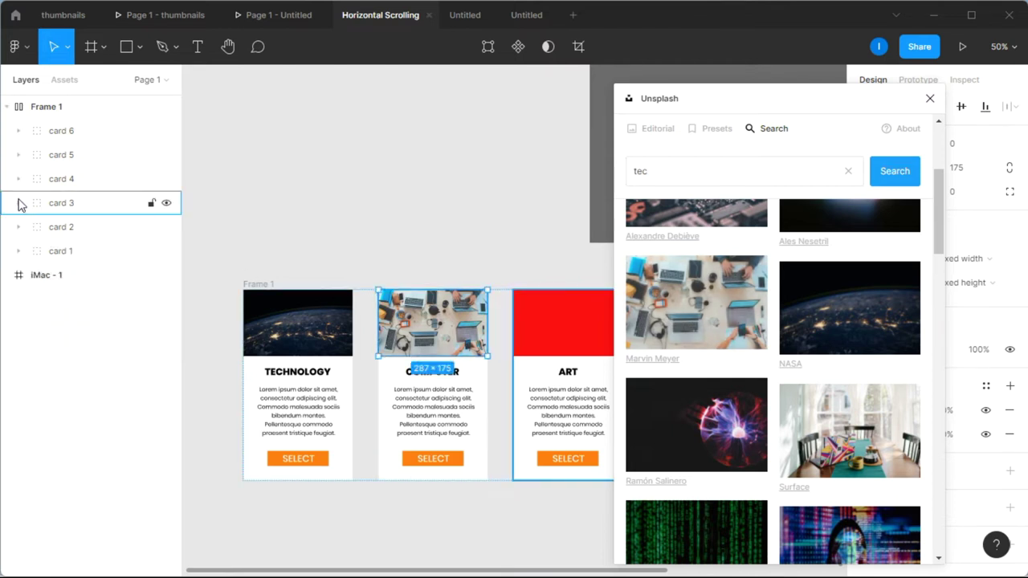
Step: Expand card 3's layers and search Unsplash for "art", keeping the plugin window clear of the card and its layers
{"action": "left_click", "coordinate": [21, 204]}
{"action": "left_click", "coordinate": [484, 288]}
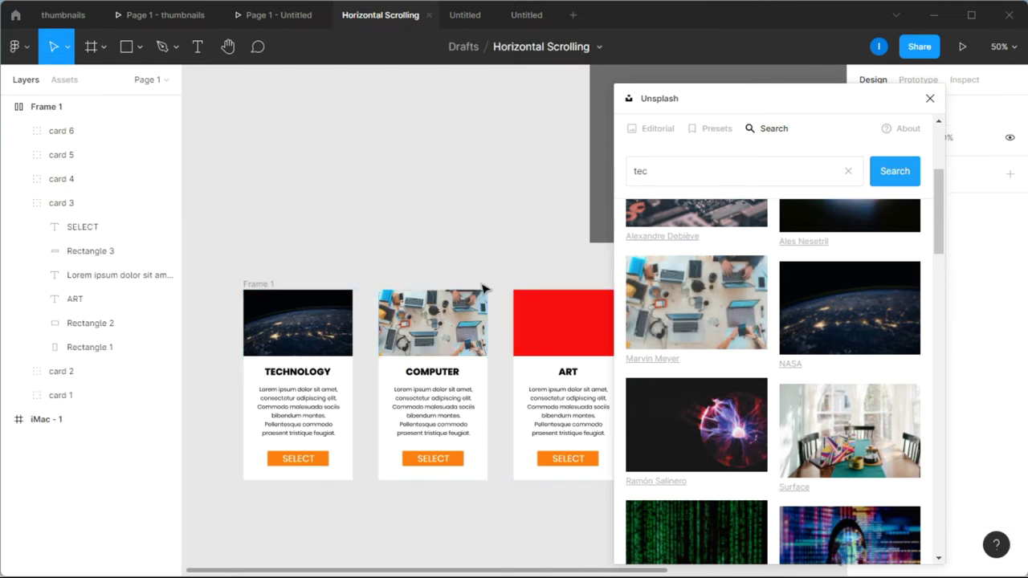
{"action": "left_click", "coordinate": [54, 206]}
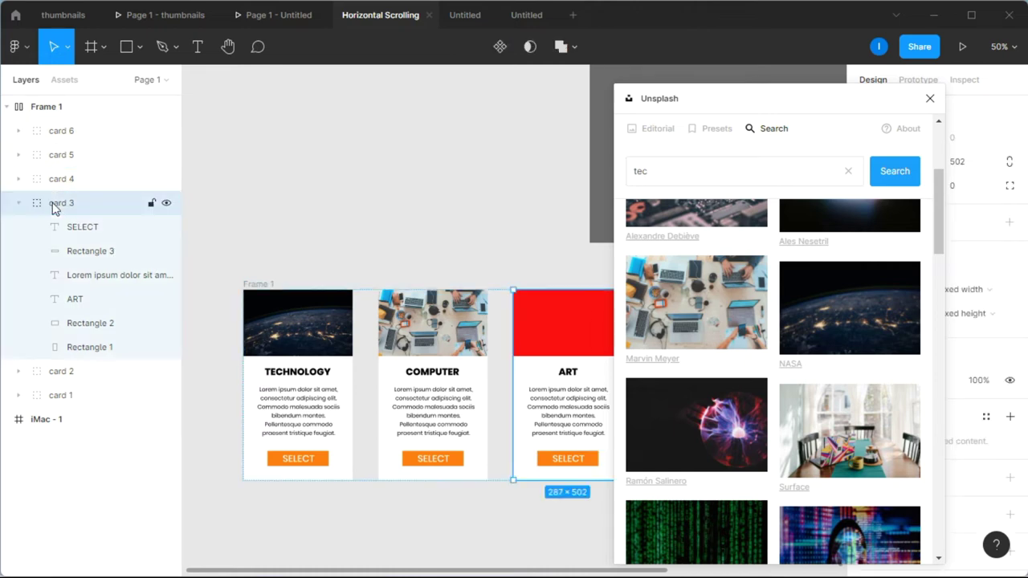
{"action": "left_click_drag", "start_coordinate": [704, 108], "coordinate": [130, 90]}
{"action": "left_click", "coordinate": [97, 154]}
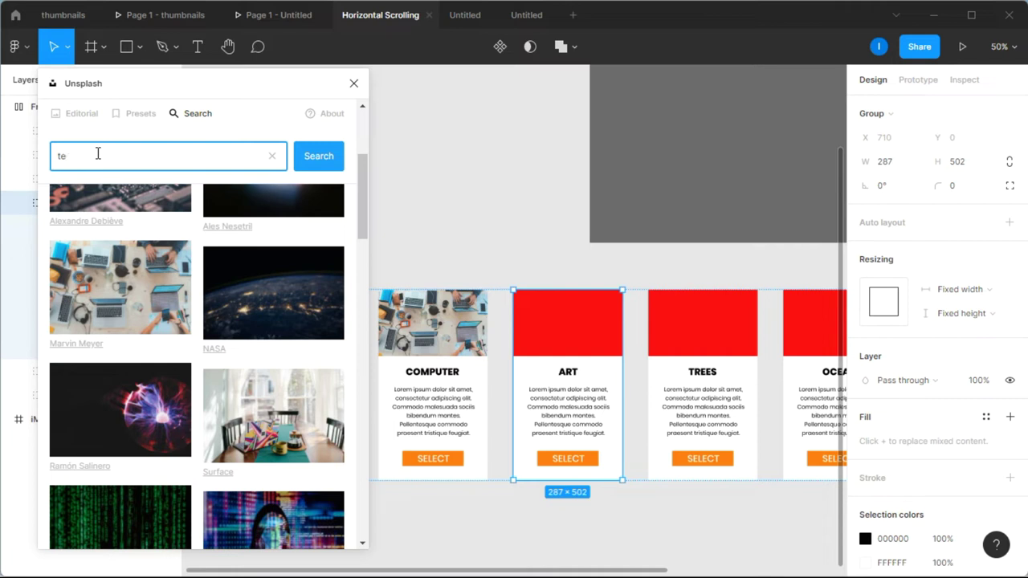
{"action": "key", "text": "BackSpace"}
{"action": "key", "text": "BackSpace"}
{"action": "type", "text": "art"}
{"action": "key", "text": "Return"}
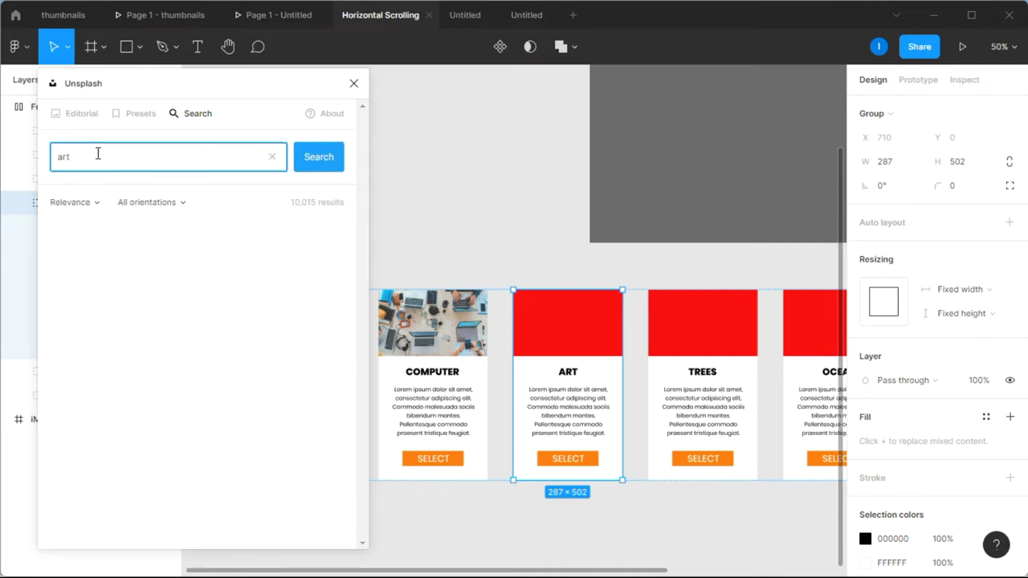
{"action": "left_click_drag", "start_coordinate": [115, 86], "coordinate": [245, 83]}
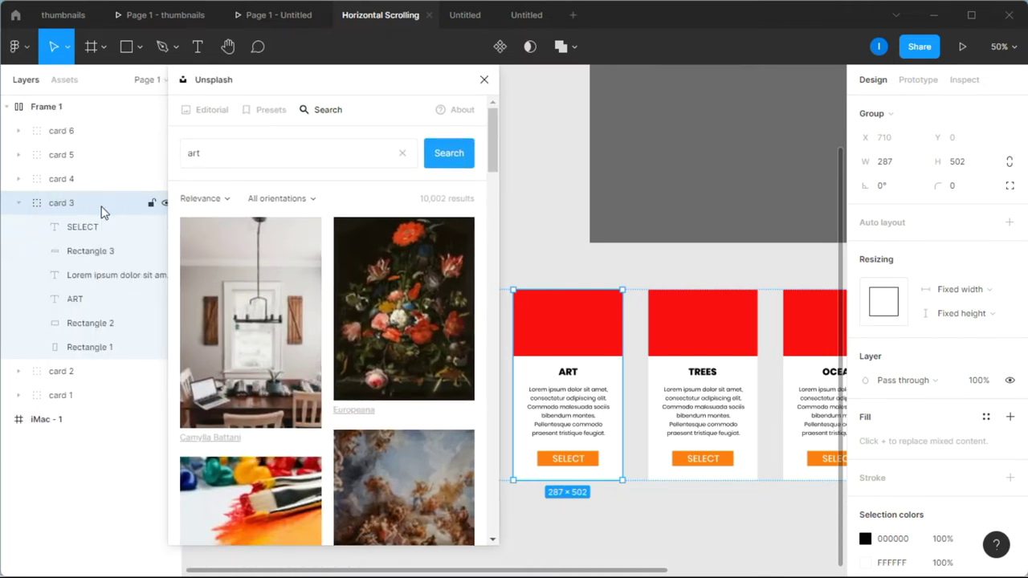
Step: Fill card 3's Rectangle 2 with the paintbrush photo and collapse the card's layers
{"action": "left_click", "coordinate": [89, 323]}
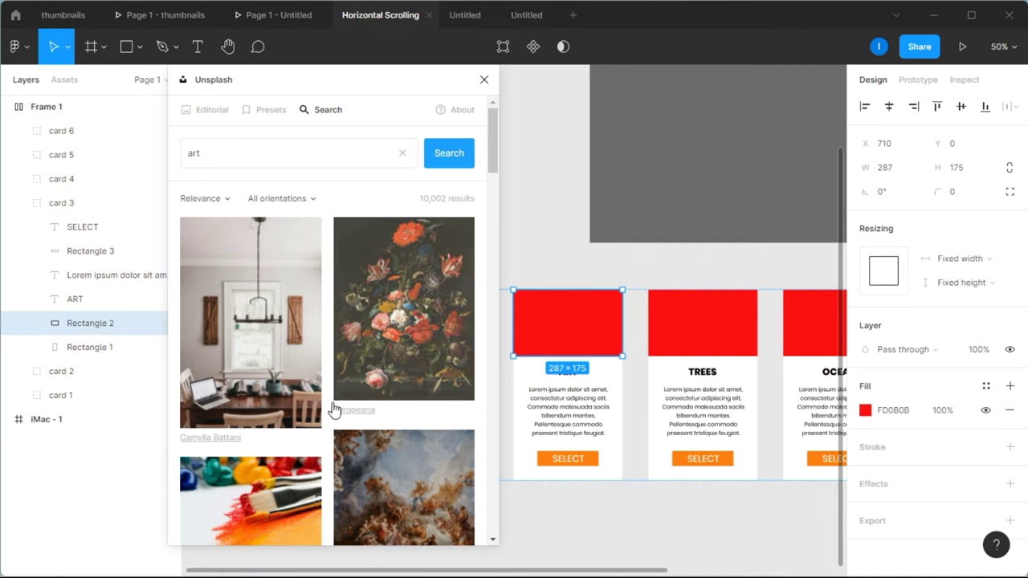
{"action": "left_click", "coordinate": [282, 484]}
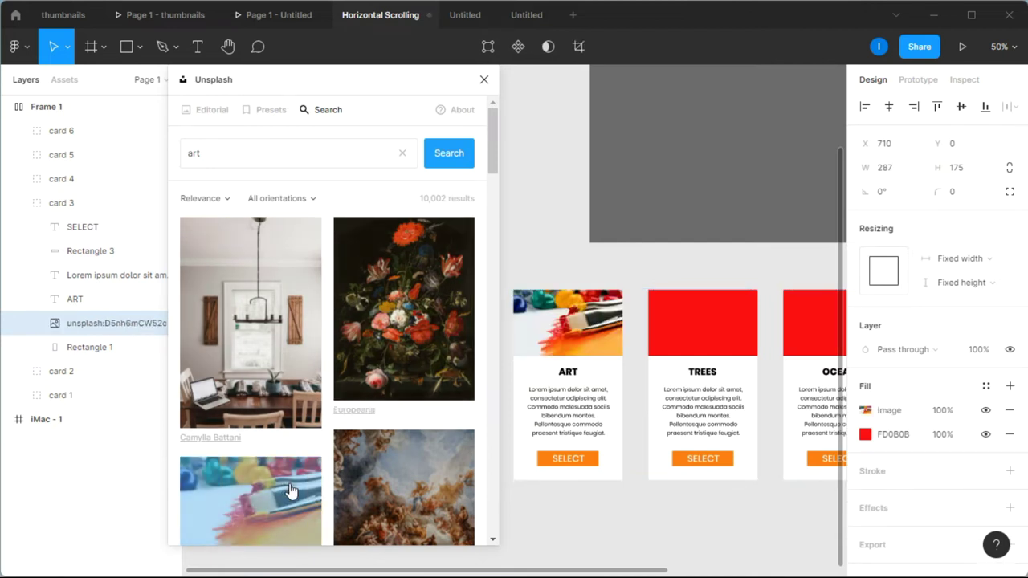
{"action": "left_click", "coordinate": [674, 335]}
{"action": "left_click", "coordinate": [19, 202]}
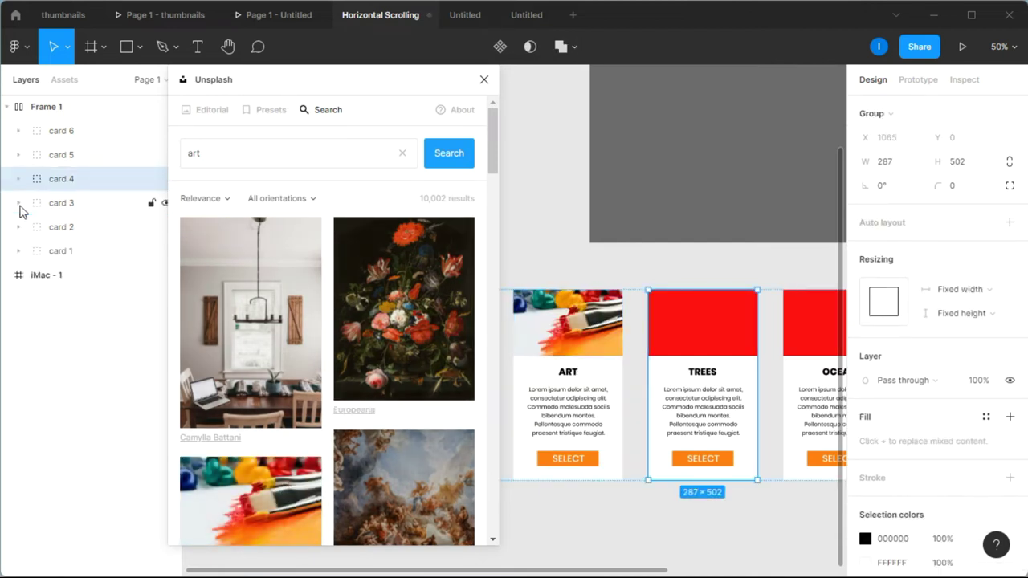
Step: Expand card 4's layers, select its Rectangle 2 and search Unsplash for "trees"
{"action": "left_click", "coordinate": [18, 178]}
{"action": "left_click", "coordinate": [88, 298]}
{"action": "left_click", "coordinate": [219, 155]}
{"action": "key", "text": "BackSpace"}
{"action": "type", "text": "trees"}
{"action": "key", "text": "Return"}
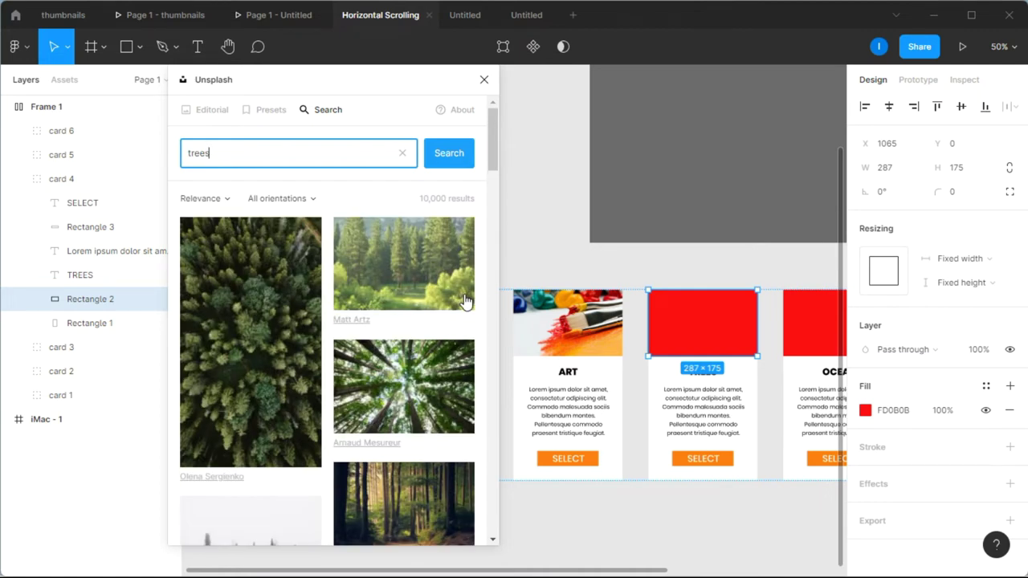
Step: Fill card 4's Rectangle 2 with the sunlit pine forest photo and collapse the card's layers
{"action": "scroll", "coordinate": [464, 300], "scroll_direction": "down", "scroll_amount": 1}
{"action": "scroll", "coordinate": [466, 298], "scroll_direction": "up", "scroll_amount": 1}
{"action": "left_click", "coordinate": [422, 273]}
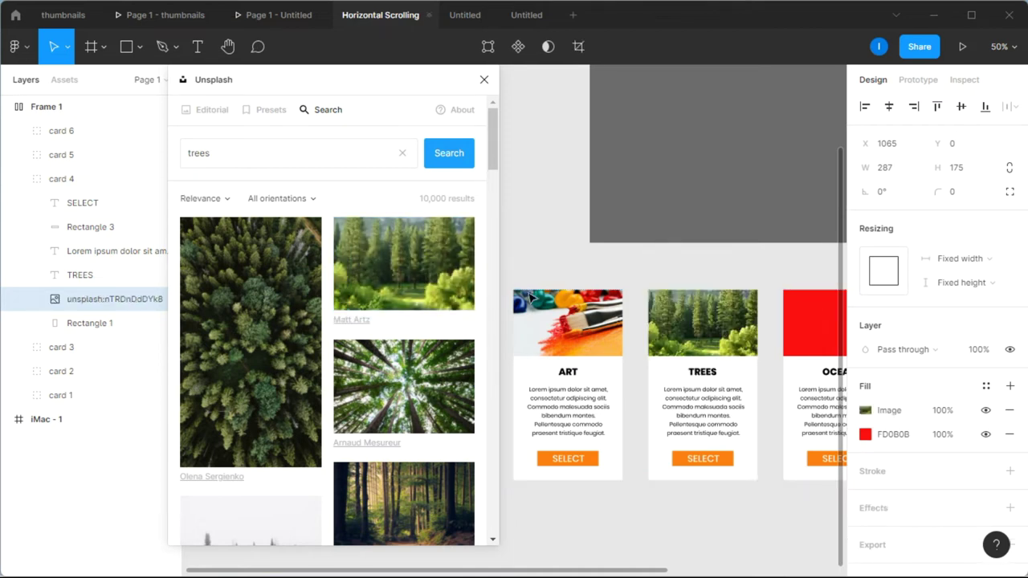
{"action": "left_click", "coordinate": [563, 232]}
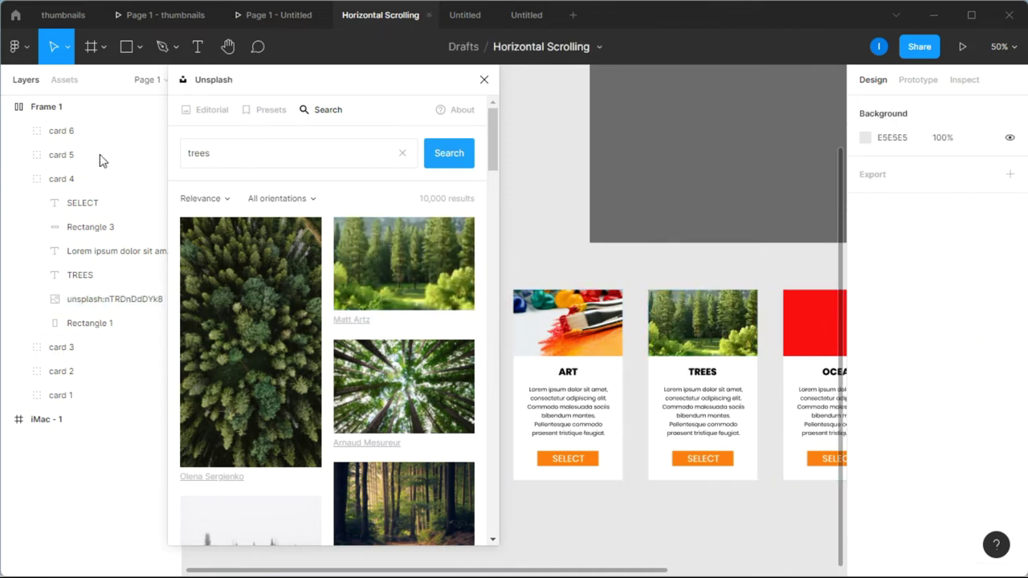
{"action": "left_click", "coordinate": [20, 177]}
Step: Expand card 5's layers, select its Rectangle 2 and search Unsplash for "ocean"
{"action": "left_click", "coordinate": [19, 160]}
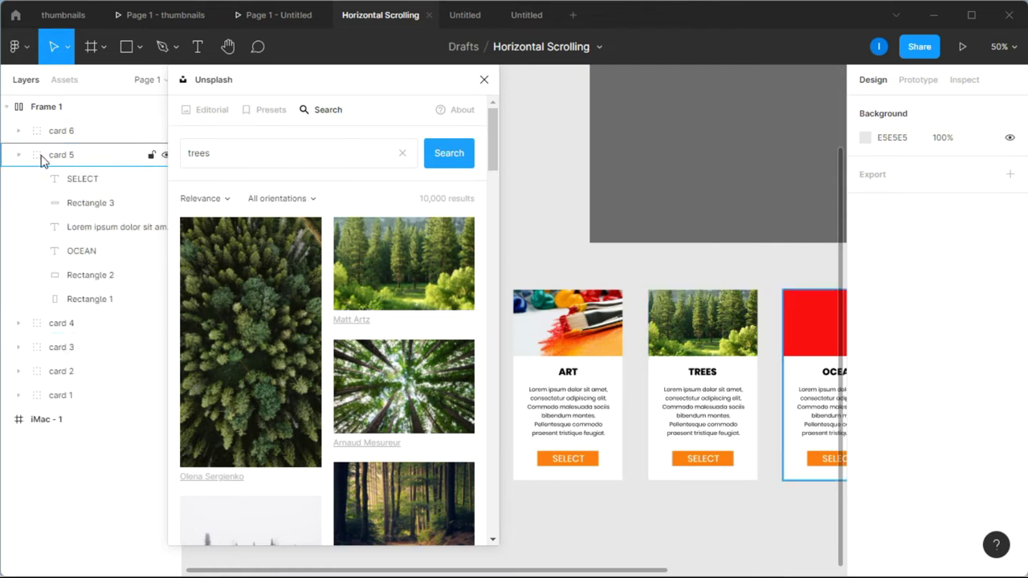
{"action": "left_click", "coordinate": [77, 154]}
{"action": "left_click_drag", "start_coordinate": [627, 572], "coordinate": [705, 564]}
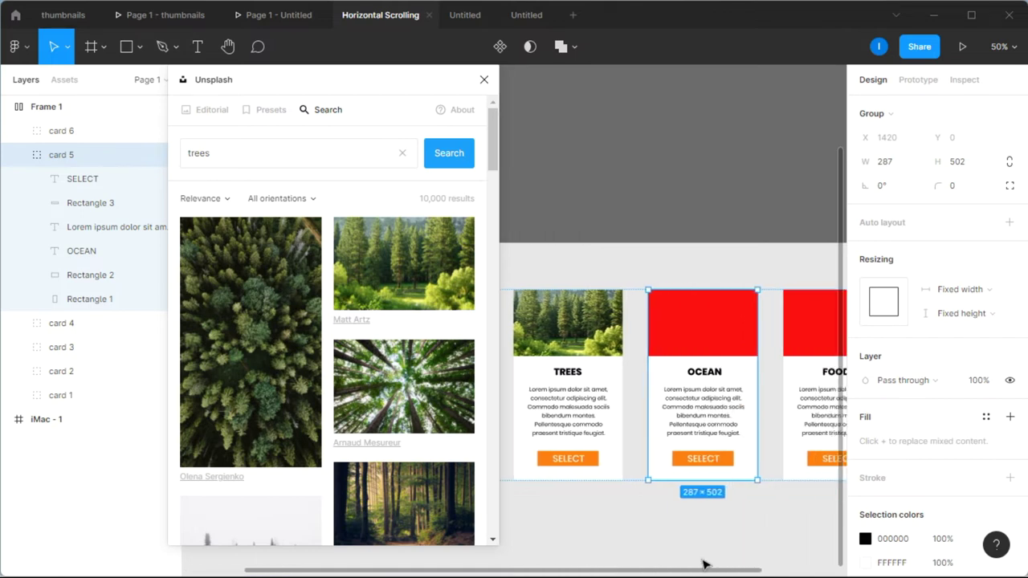
{"action": "left_click", "coordinate": [115, 281]}
{"action": "left_click_drag", "start_coordinate": [273, 154], "coordinate": [178, 154]}
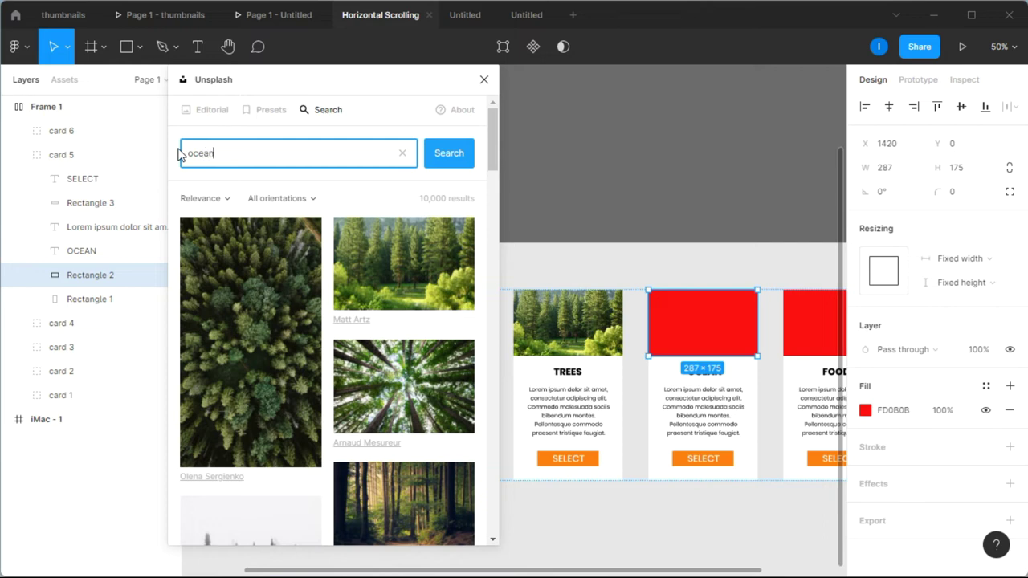
{"action": "key", "text": "Return"}
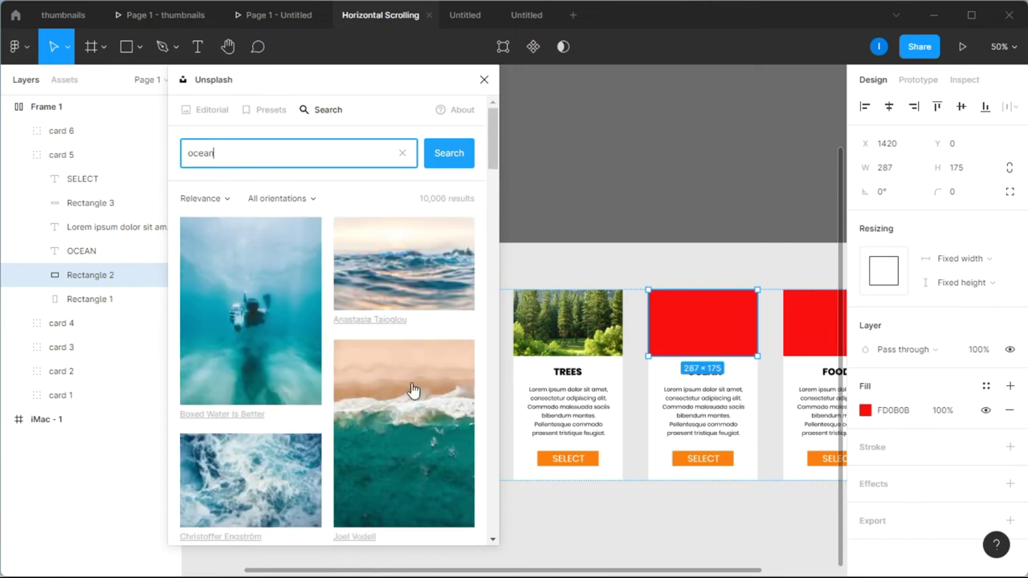
Step: Fill card 5's Rectangle 2 with the teal underwater photo with bubbles and collapse the card's layers
{"action": "scroll", "coordinate": [312, 414], "scroll_direction": "down", "scroll_amount": 10}
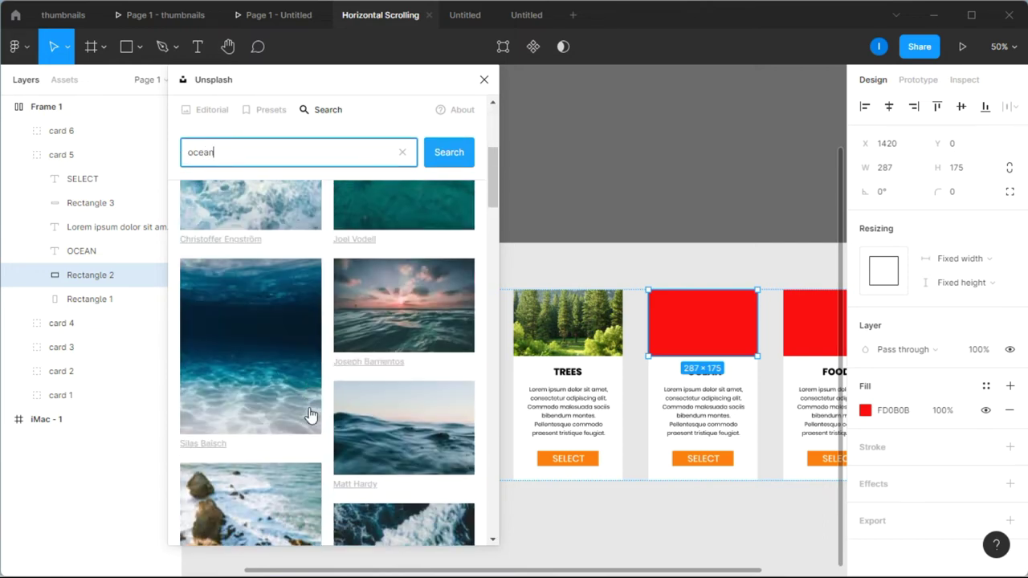
{"action": "scroll", "coordinate": [314, 414], "scroll_direction": "down", "scroll_amount": 3}
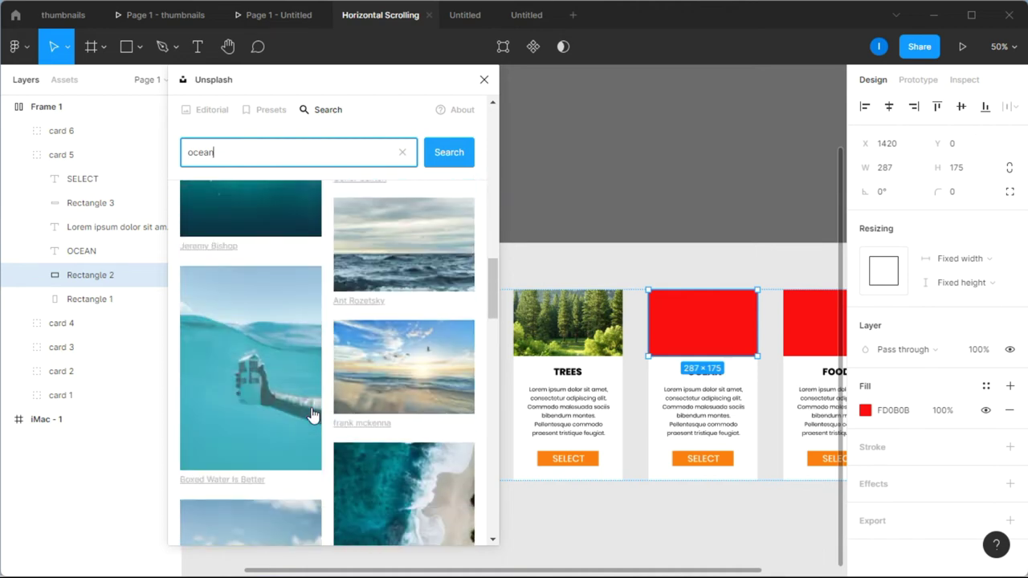
{"action": "left_click", "coordinate": [280, 394]}
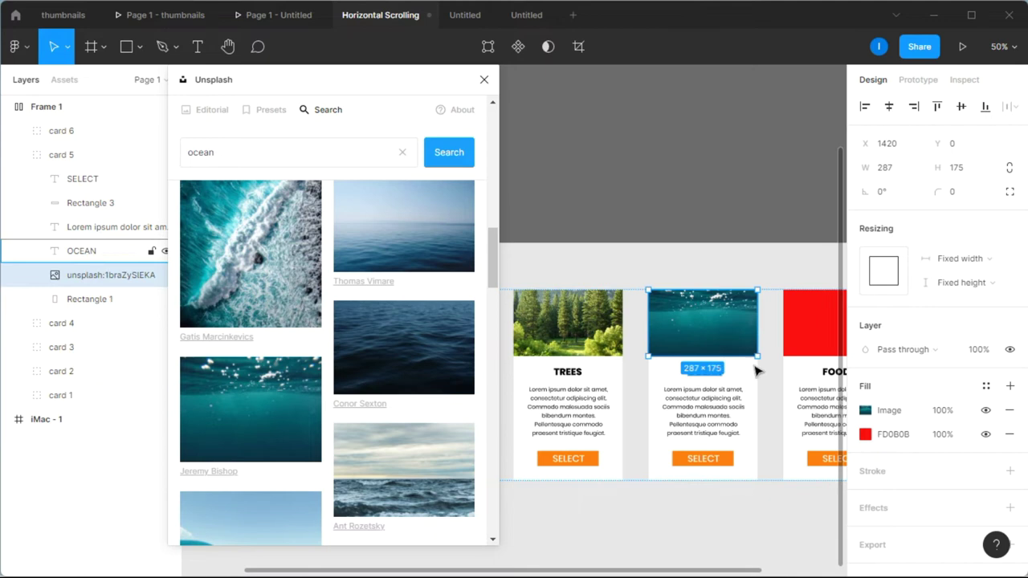
{"action": "left_click", "coordinate": [801, 332]}
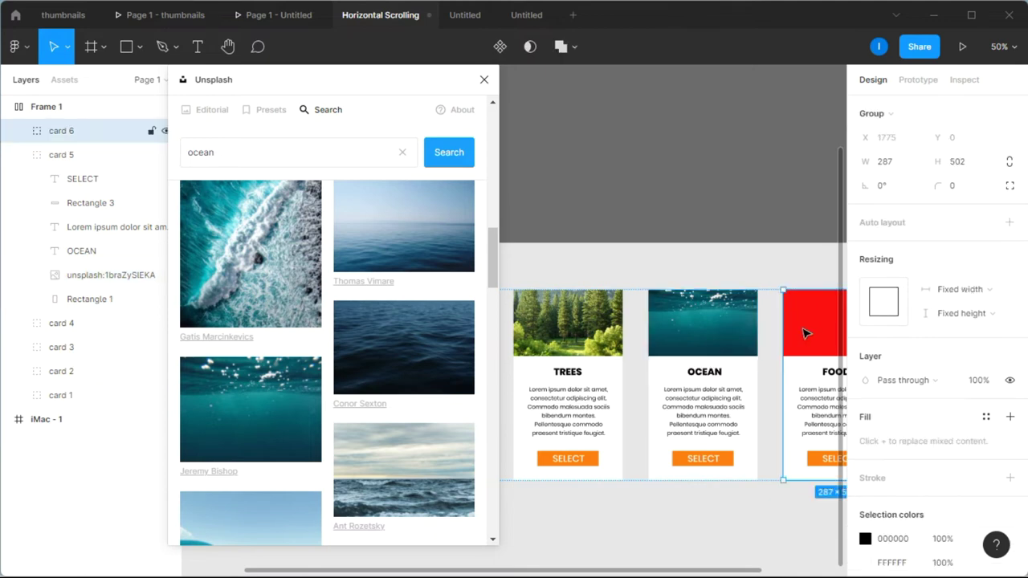
{"action": "left_click", "coordinate": [17, 156]}
Step: Expand card 6's layers, select its Rectangle 2 and search Unsplash for "food"
{"action": "left_click", "coordinate": [19, 132]}
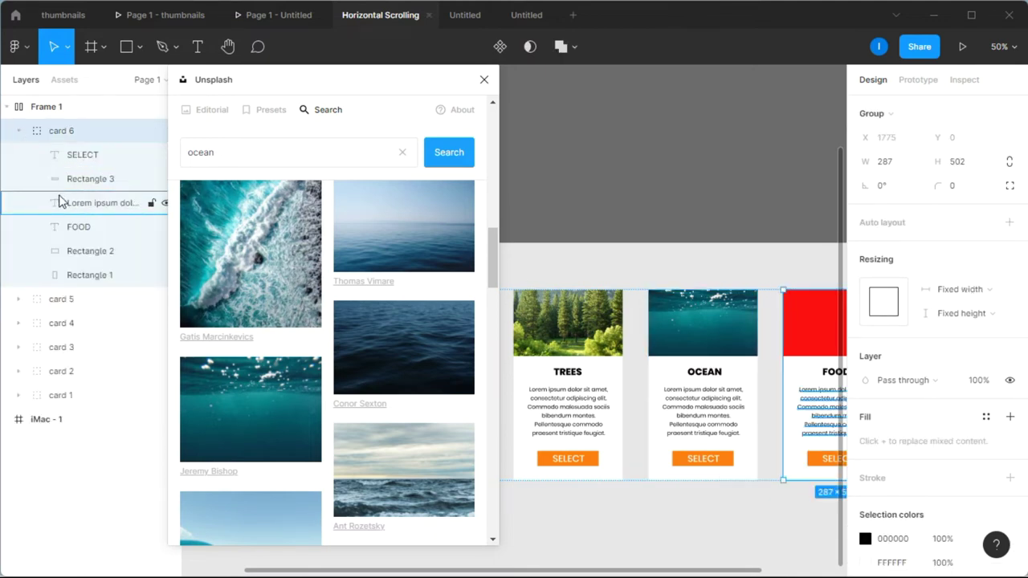
{"action": "left_click", "coordinate": [83, 254]}
{"action": "left_click_drag", "start_coordinate": [222, 152], "coordinate": [187, 150]}
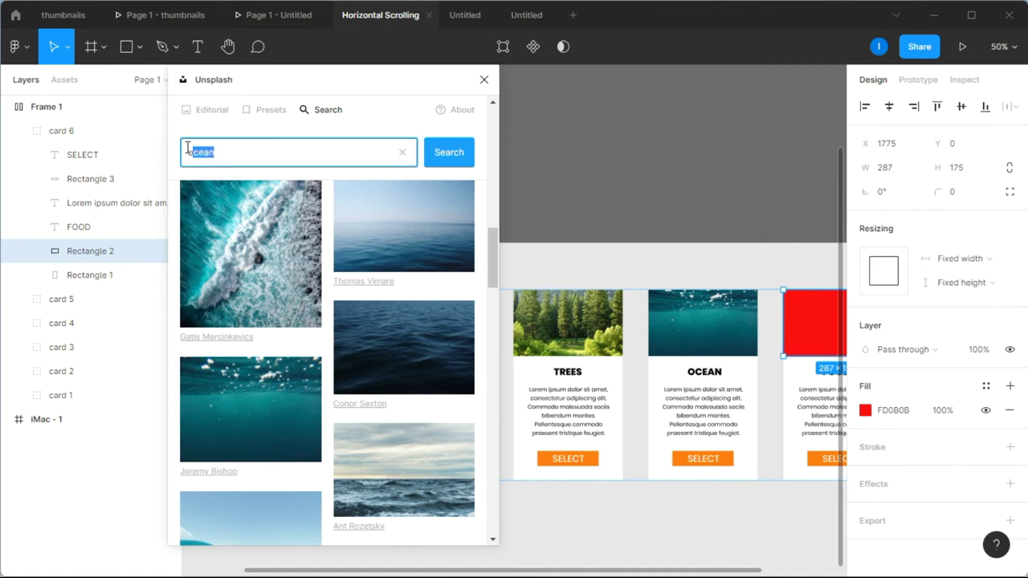
{"action": "key", "text": "Return"}
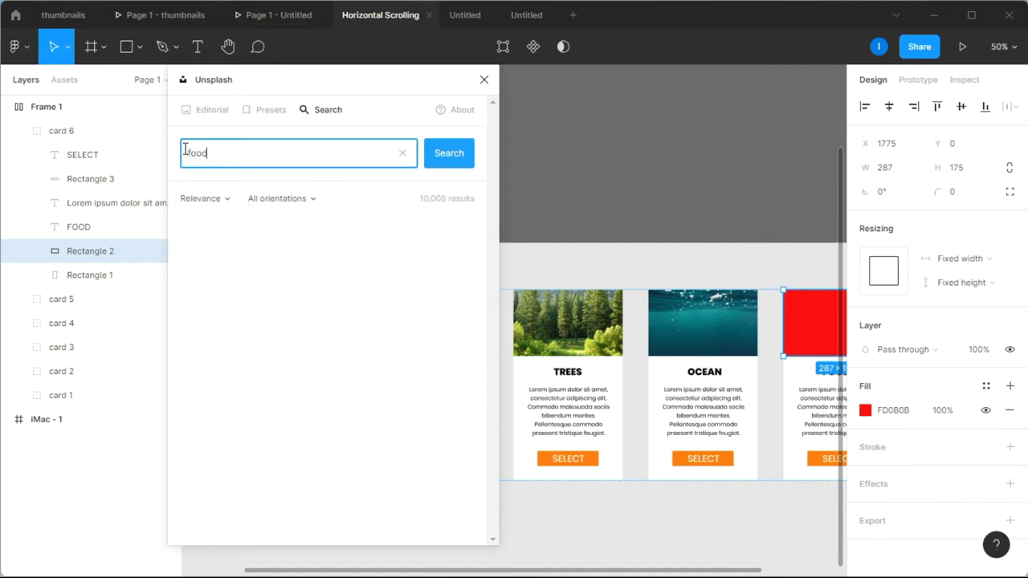
Step: Fill card 6's Rectangle 2 with the overhead photo of food dishes on a white table
{"action": "scroll", "coordinate": [416, 264], "scroll_direction": "down", "scroll_amount": 2}
{"action": "scroll", "coordinate": [416, 263], "scroll_direction": "down", "scroll_amount": 10}
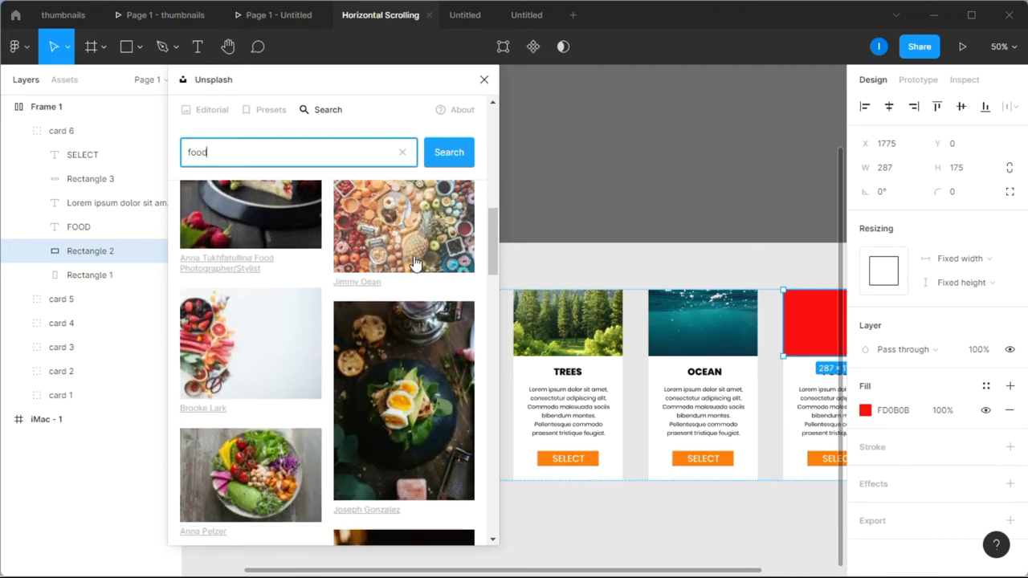
{"action": "scroll", "coordinate": [416, 264], "scroll_direction": "down", "scroll_amount": 5}
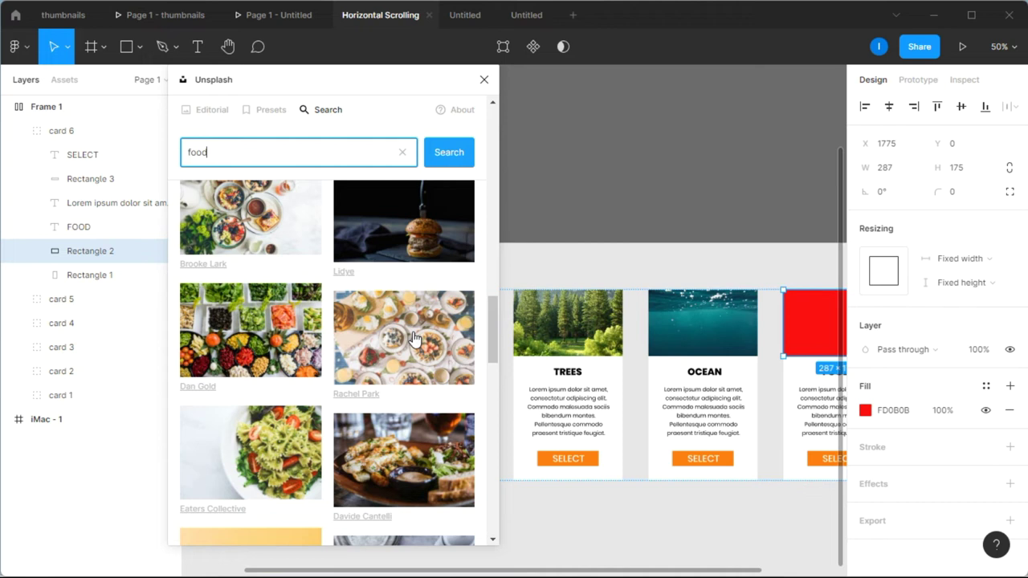
{"action": "left_click", "coordinate": [280, 234]}
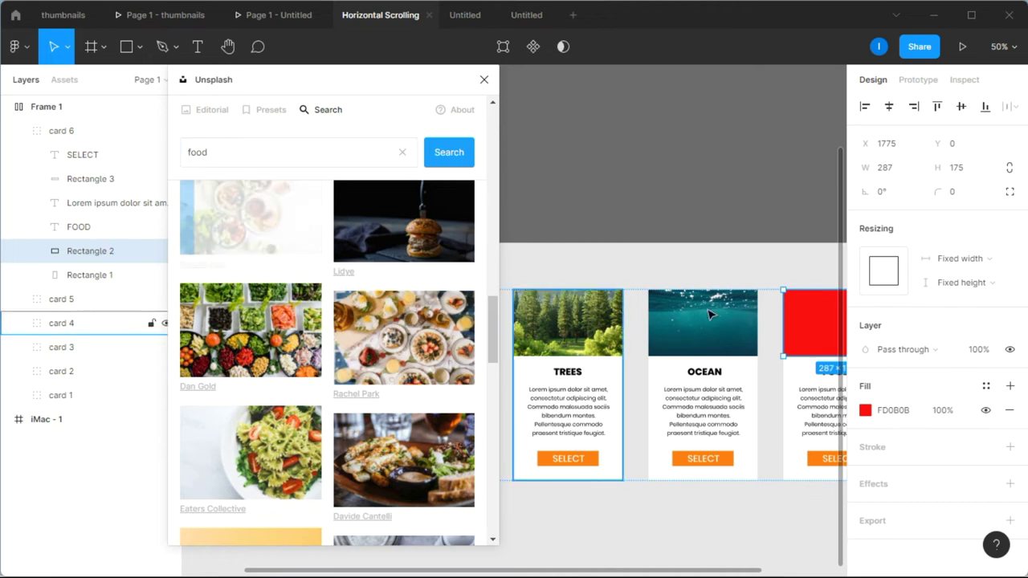
{"action": "left_click_drag", "start_coordinate": [688, 574], "coordinate": [716, 573]}
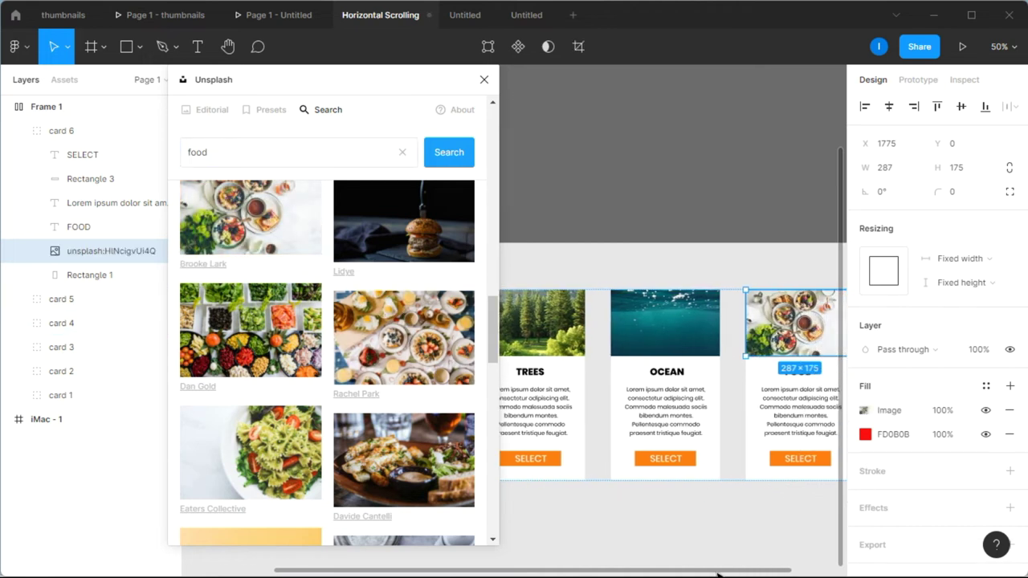
Step: Close the Unsplash plugin and collapse card 6's layers
{"action": "left_click", "coordinate": [484, 80]}
{"action": "left_click", "coordinate": [543, 206]}
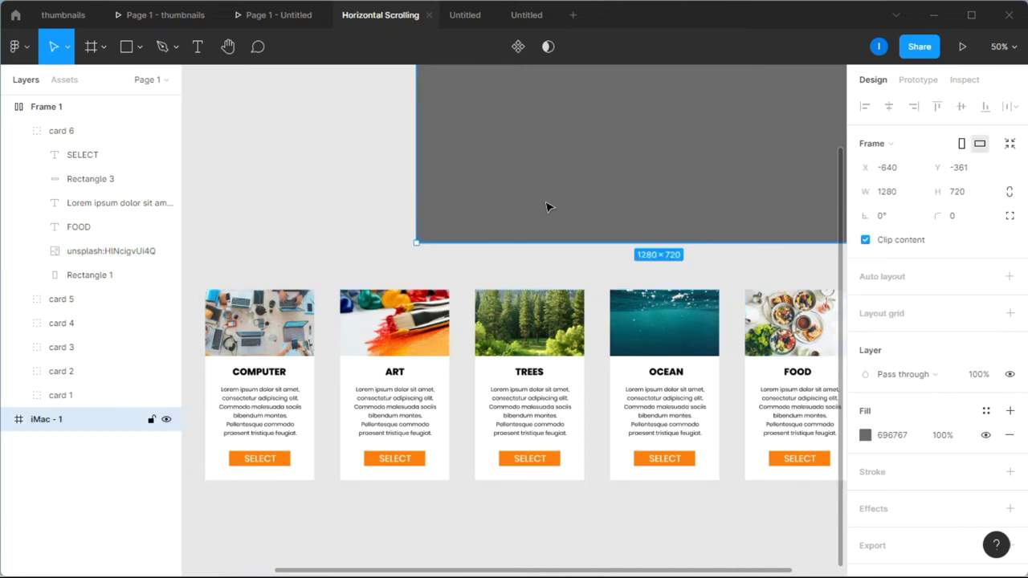
{"action": "left_click", "coordinate": [23, 131]}
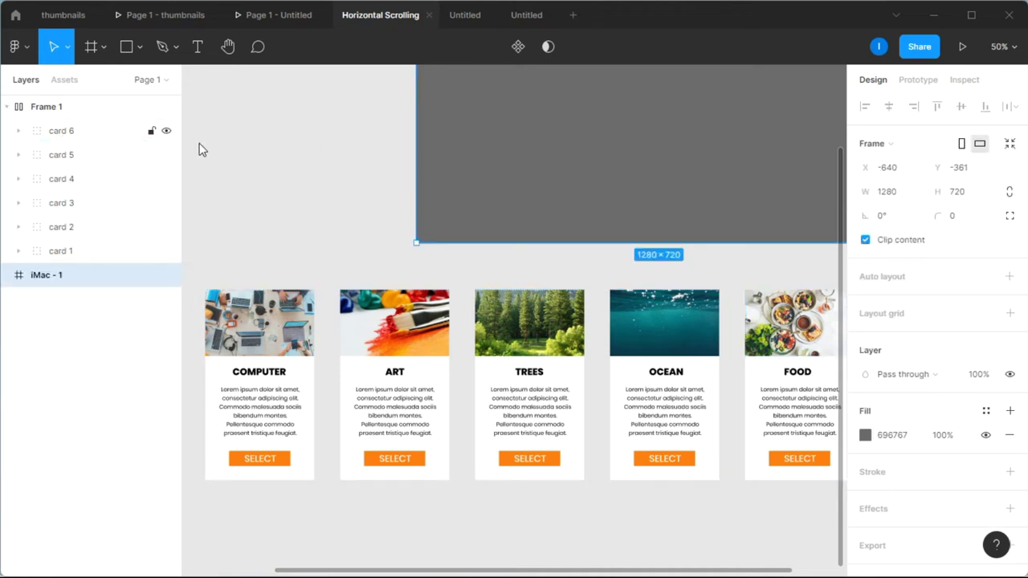
Step: Move Frame 1 with the six cards into the iMac - 1 frame at about X 75, Y 87
{"action": "left_click", "coordinate": [380, 168]}
{"action": "scroll", "coordinate": [382, 173], "scroll_direction": "down", "scroll_amount": 3}
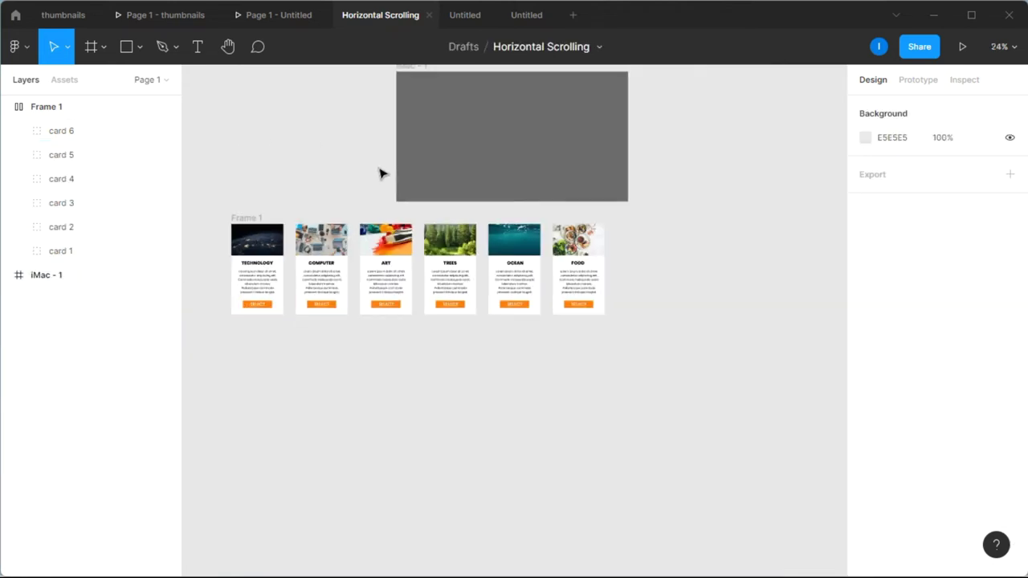
{"action": "left_click", "coordinate": [252, 219]}
{"action": "scroll", "coordinate": [297, 158], "scroll_direction": "up", "scroll_amount": 3}
{"action": "left_click_drag", "start_coordinate": [247, 370], "coordinate": [425, 234]}
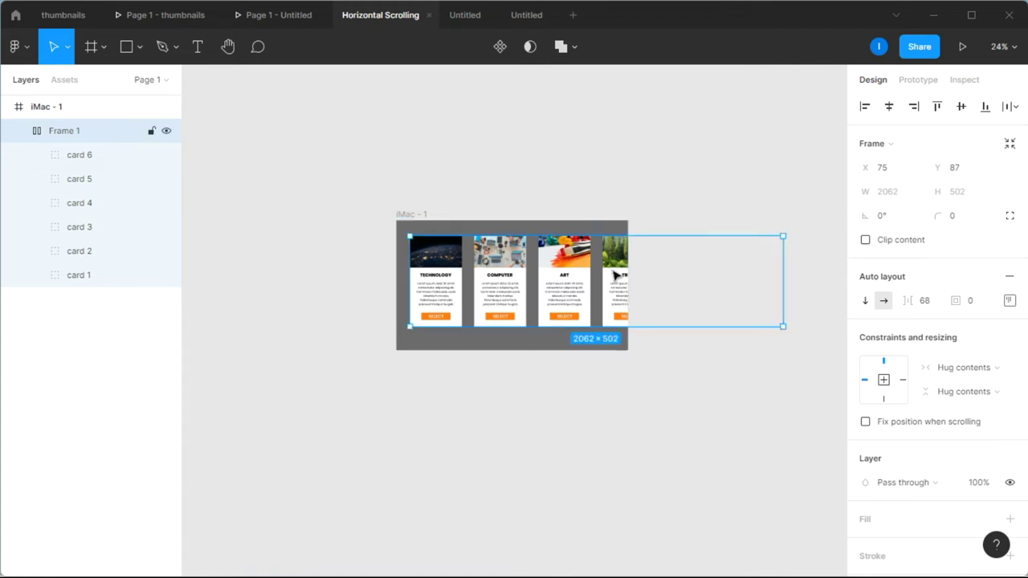
{"action": "left_click", "coordinate": [657, 216]}
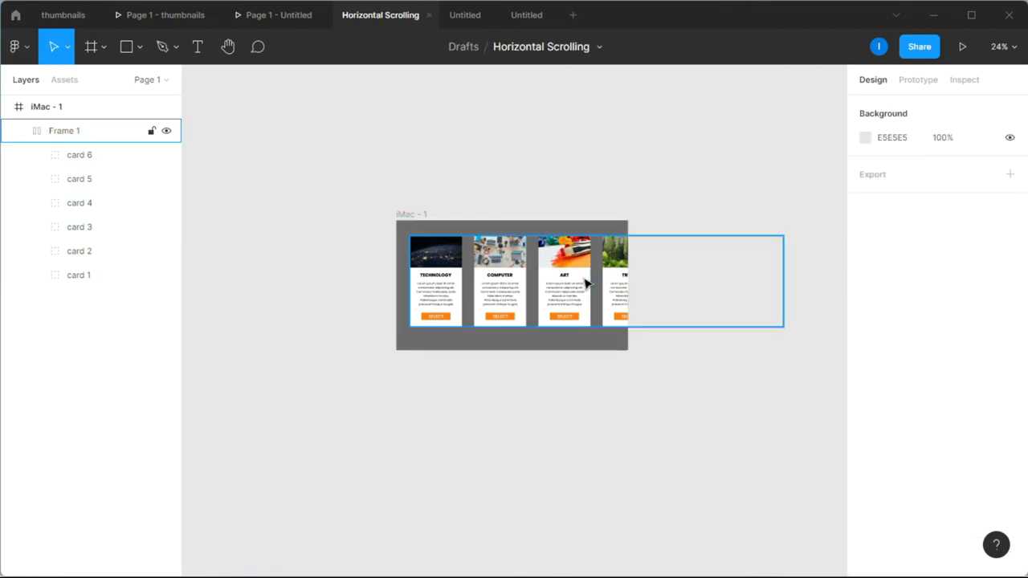
Step: Shift Frame 1 slightly up and to the left inside the iMac - 1 frame
{"action": "scroll", "coordinate": [586, 280], "scroll_direction": "up", "scroll_amount": 5}
{"action": "scroll", "coordinate": [586, 281], "scroll_direction": "down", "scroll_amount": 3}
{"action": "left_click_drag", "start_coordinate": [392, 245], "coordinate": [375, 239]}
{"action": "left_click", "coordinate": [332, 154]}
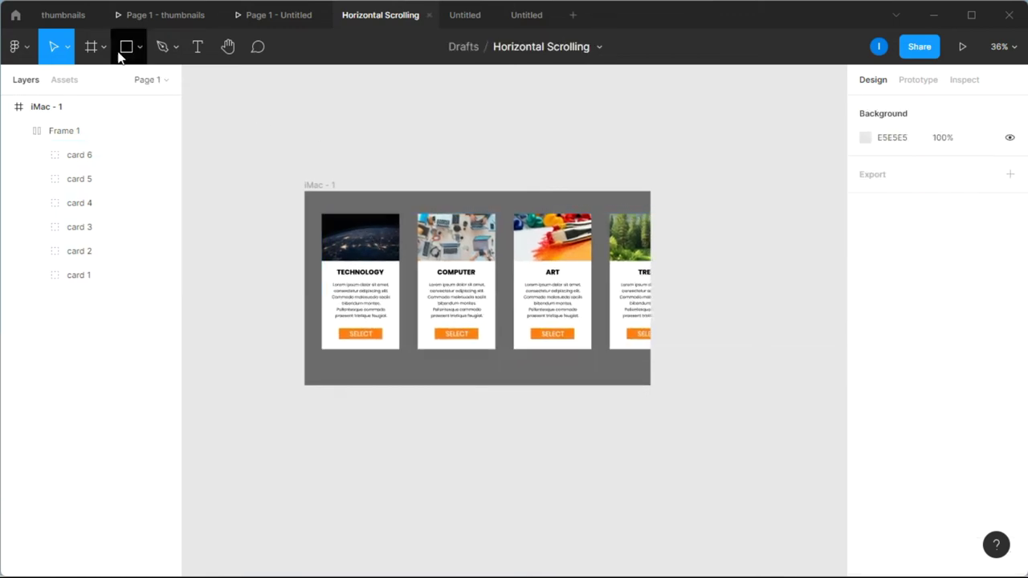
Step: Draw a 1280 × 44 rectangle across the full width of iMac - 1 along its bottom edge, at Y 676
{"action": "left_click", "coordinate": [139, 51]}
{"action": "left_click", "coordinate": [135, 83]}
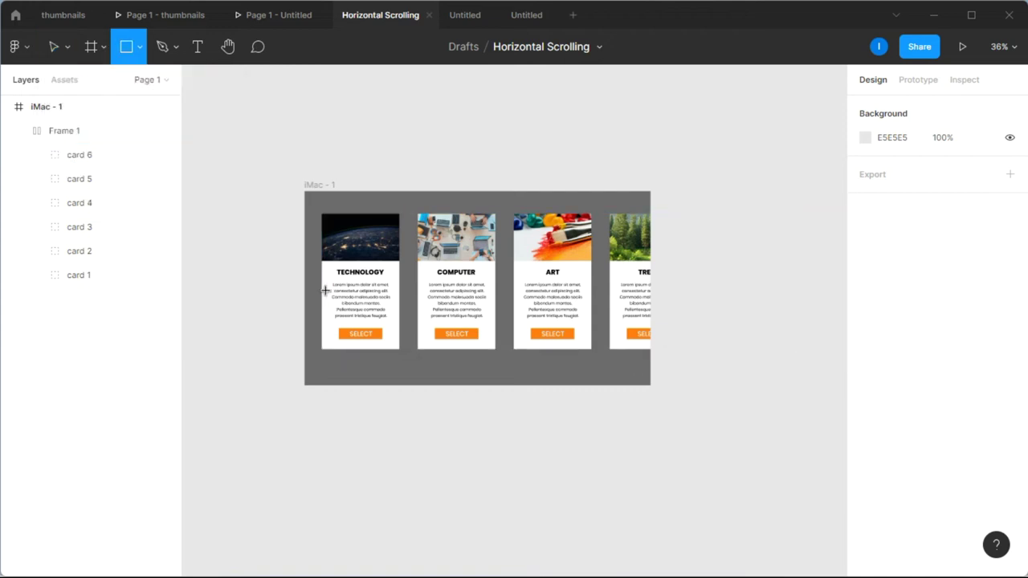
{"action": "scroll", "coordinate": [326, 291], "scroll_direction": "up", "scroll_amount": 5}
{"action": "scroll", "coordinate": [368, 359], "scroll_direction": "right", "scroll_amount": 2}
{"action": "scroll", "coordinate": [367, 361], "scroll_direction": "down", "scroll_amount": 1}
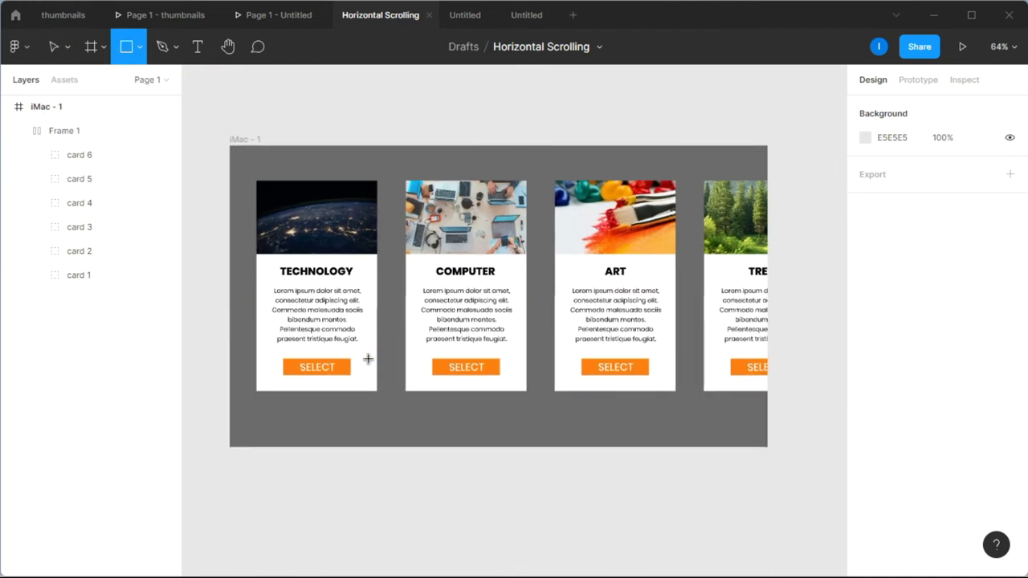
{"action": "left_click_drag", "start_coordinate": [229, 429], "coordinate": [771, 453]}
{"action": "left_click", "coordinate": [783, 444]}
{"action": "left_click", "coordinate": [670, 444]}
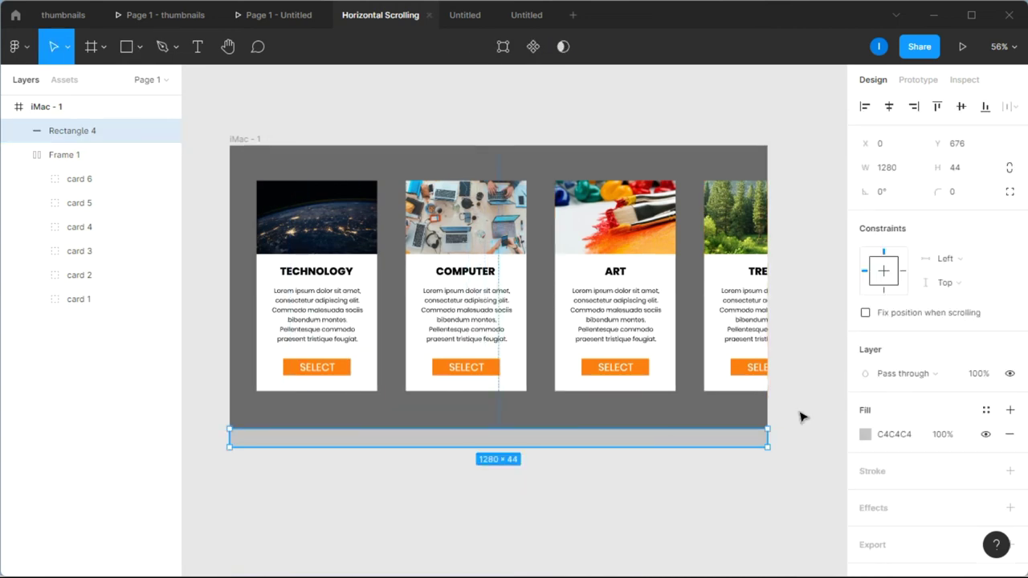
Step: Change the bottom bar rectangle's fill to near-white FEFEFE
{"action": "left_click", "coordinate": [865, 434]}
{"action": "left_click_drag", "start_coordinate": [689, 274], "coordinate": [661, 210]}
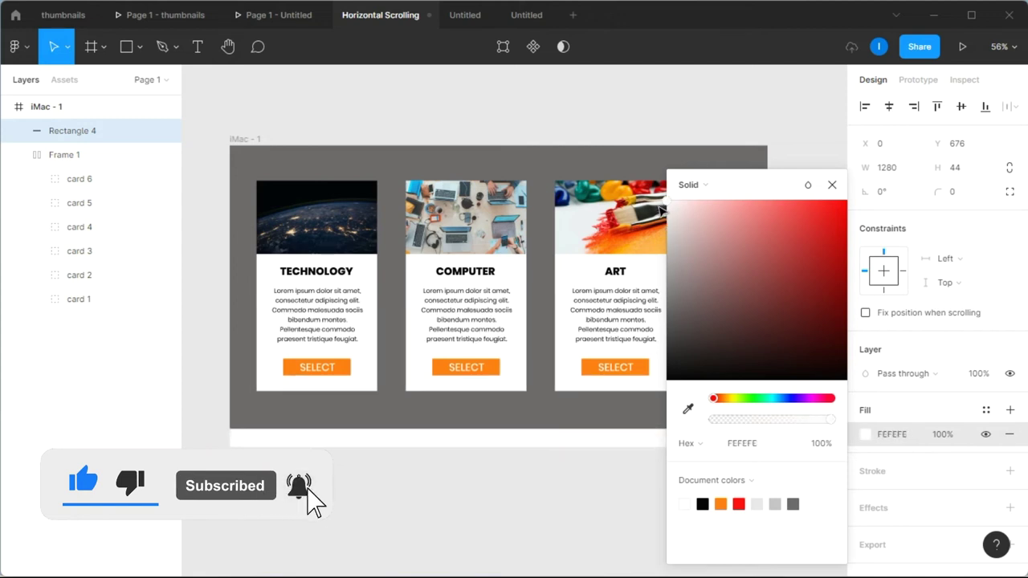
{"action": "left_click", "coordinate": [832, 185]}
{"action": "left_click", "coordinate": [791, 371]}
{"action": "scroll", "coordinate": [608, 482], "scroll_direction": "down", "scroll_amount": 1}
{"action": "scroll", "coordinate": [594, 473], "scroll_direction": "up", "scroll_amount": 1}
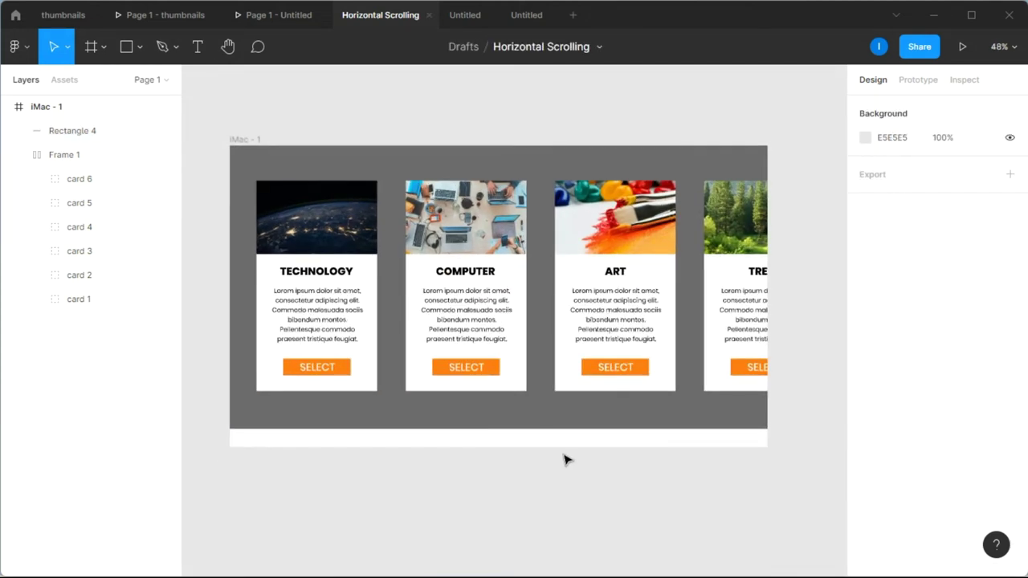
Step: Draw a triangle about 84 × 37 below the white bar and narrow it to a width of about 53
{"action": "left_click", "coordinate": [140, 50]}
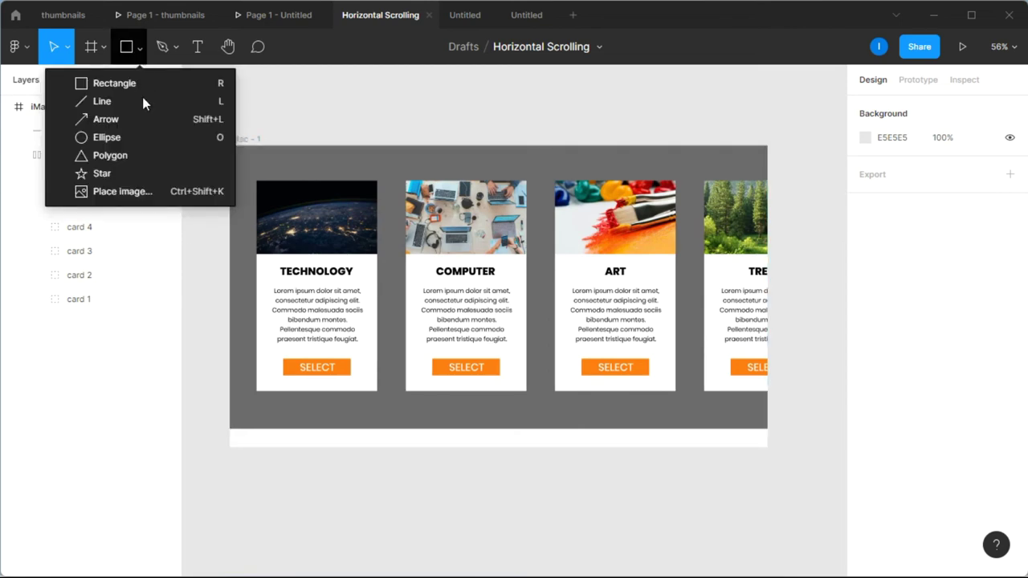
{"action": "left_click", "coordinate": [119, 154]}
{"action": "left_click_drag", "start_coordinate": [368, 470], "coordinate": [332, 453]}
{"action": "scroll", "coordinate": [337, 452], "scroll_direction": "up", "scroll_amount": 5}
{"action": "scroll", "coordinate": [372, 475], "scroll_direction": "left", "scroll_amount": 3}
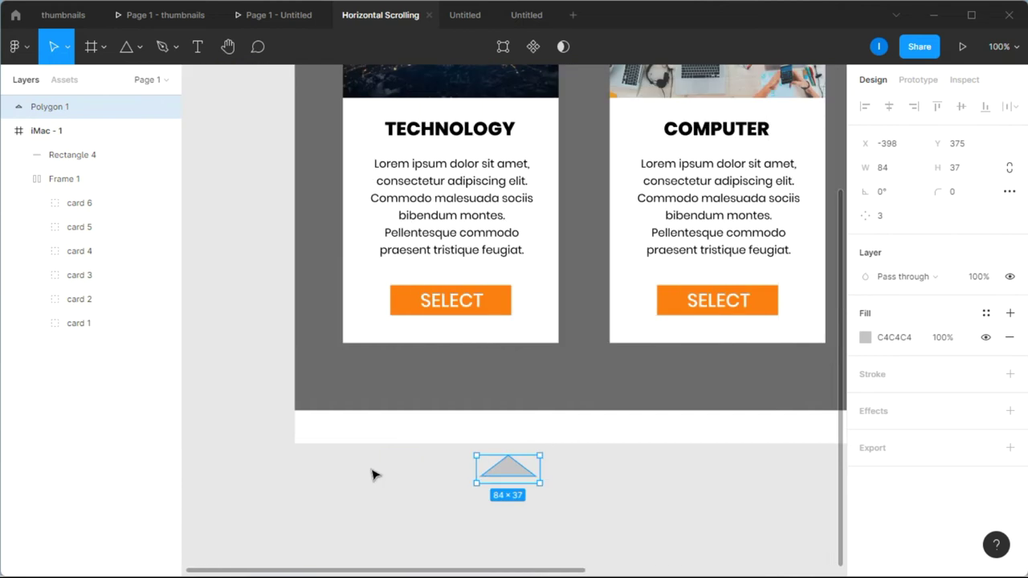
{"action": "left_click_drag", "start_coordinate": [542, 473], "coordinate": [516, 472]}
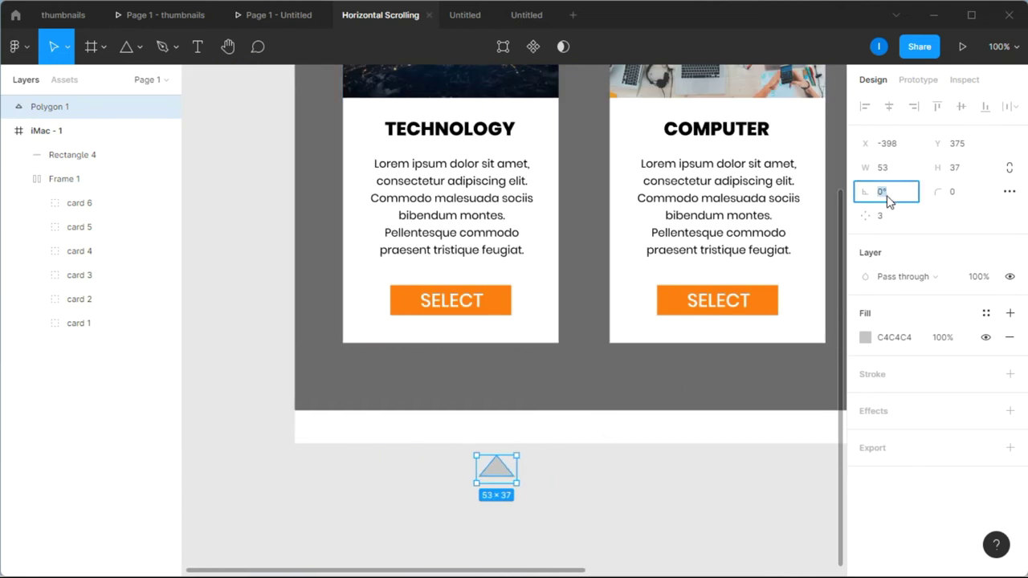
Step: Rotate the triangle 90°, scale it to about 31 × 22 and center it vertically at the white bar's left end
{"action": "key", "text": "Return"}
{"action": "left_click_drag", "start_coordinate": [462, 477], "coordinate": [321, 436]}
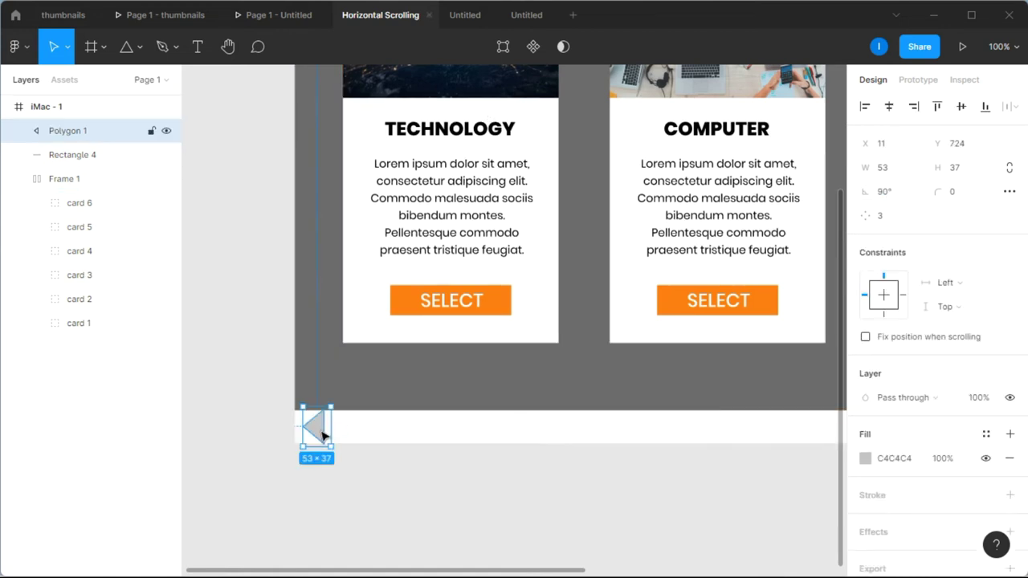
{"action": "scroll", "coordinate": [324, 434], "scroll_direction": "up", "scroll_amount": 5}
{"action": "left_click_drag", "start_coordinate": [337, 390], "coordinate": [310, 428]}
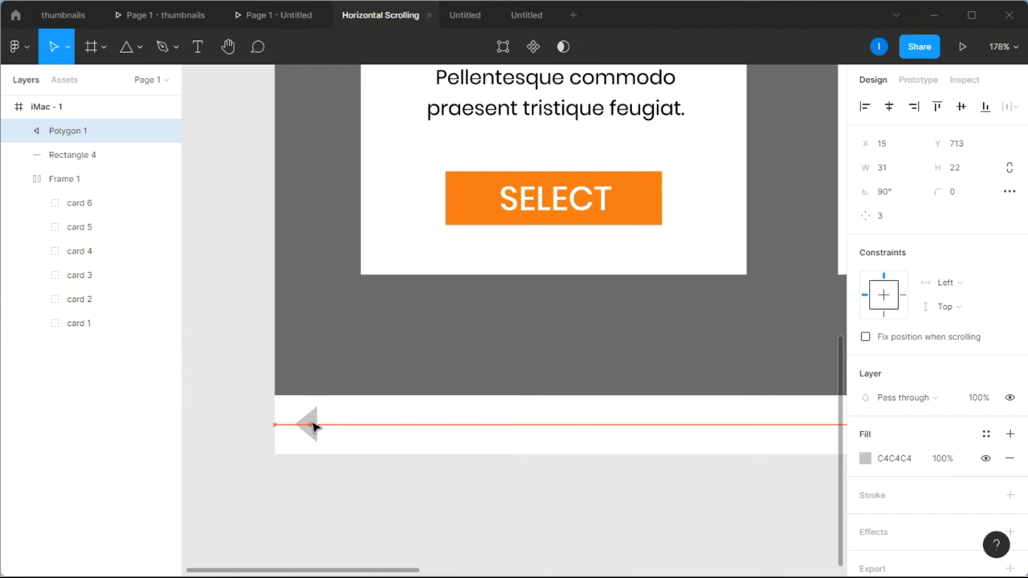
{"action": "left_click_drag", "start_coordinate": [313, 428], "coordinate": [313, 427]}
Step: Change the triangle's fill to dark grey 313030
{"action": "left_click", "coordinate": [865, 458]}
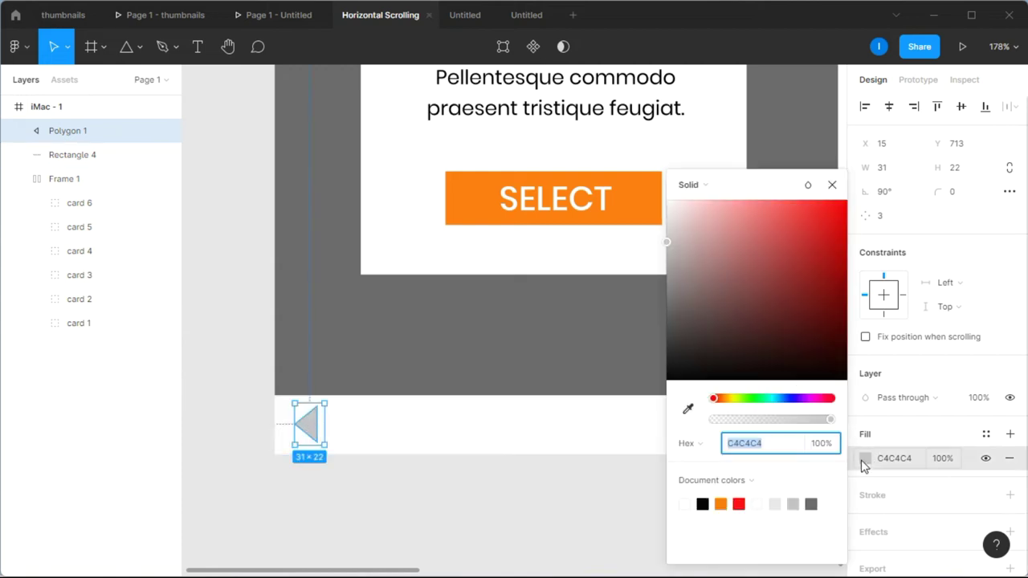
{"action": "left_click", "coordinate": [704, 288]}
{"action": "left_click_drag", "start_coordinate": [704, 293], "coordinate": [672, 351]}
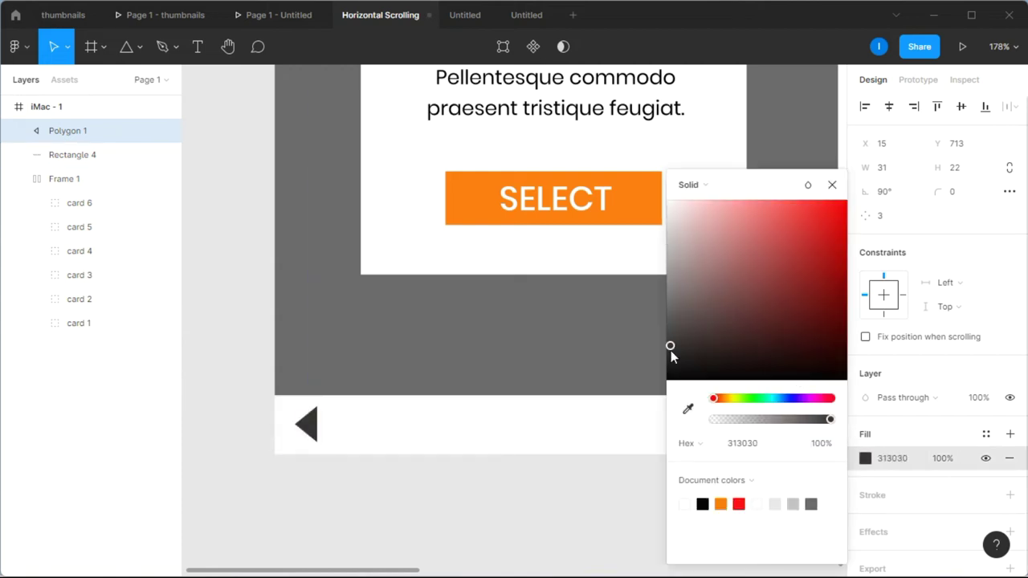
{"action": "left_click", "coordinate": [833, 187]}
{"action": "left_click", "coordinate": [619, 475]}
Step: Copy the dark triangle to the white bar's right end, rotate the copy to -90° and nudge it into place
{"action": "scroll", "coordinate": [619, 475], "scroll_direction": "down", "scroll_amount": 5}
{"action": "scroll", "coordinate": [625, 477], "scroll_direction": "down", "scroll_amount": 5}
{"action": "left_click", "coordinate": [240, 456]}
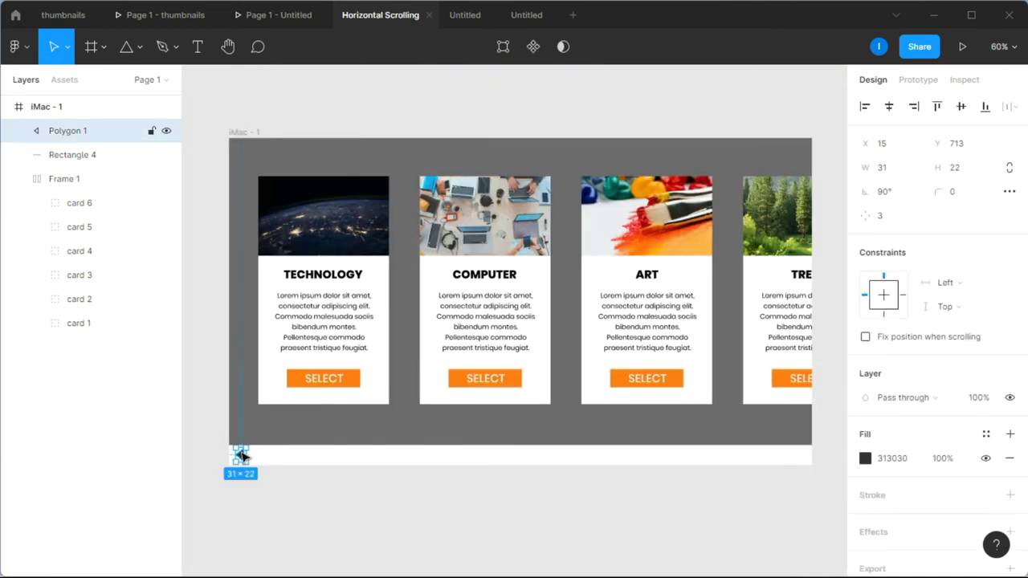
{"action": "left_click_drag", "start_coordinate": [243, 456], "coordinate": [799, 456]}
{"action": "scroll", "coordinate": [803, 457], "scroll_direction": "up", "scroll_amount": 6}
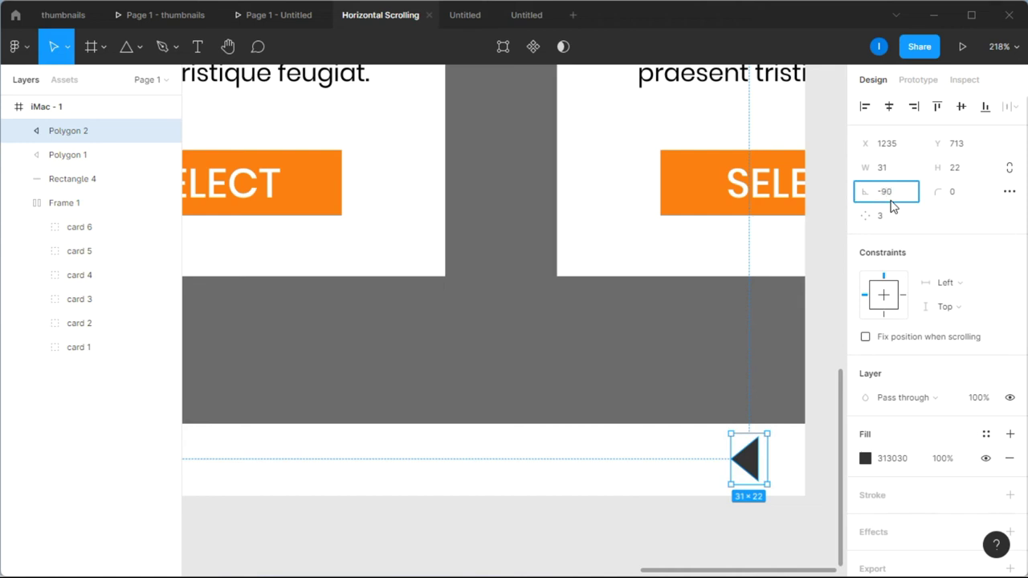
{"action": "key", "text": "Return"}
{"action": "key", "text": "Right"}
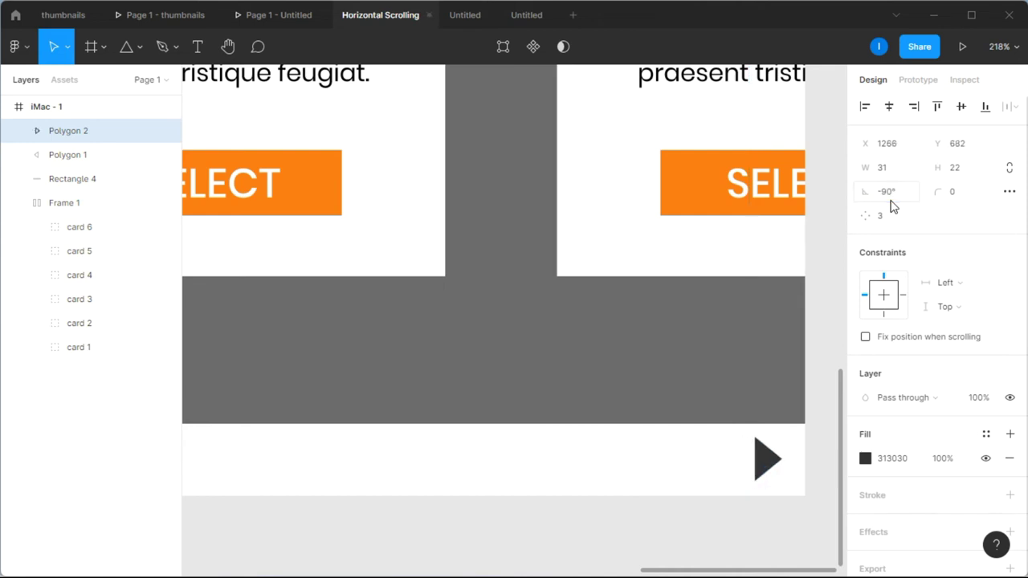
{"action": "left_click", "coordinate": [592, 514]}
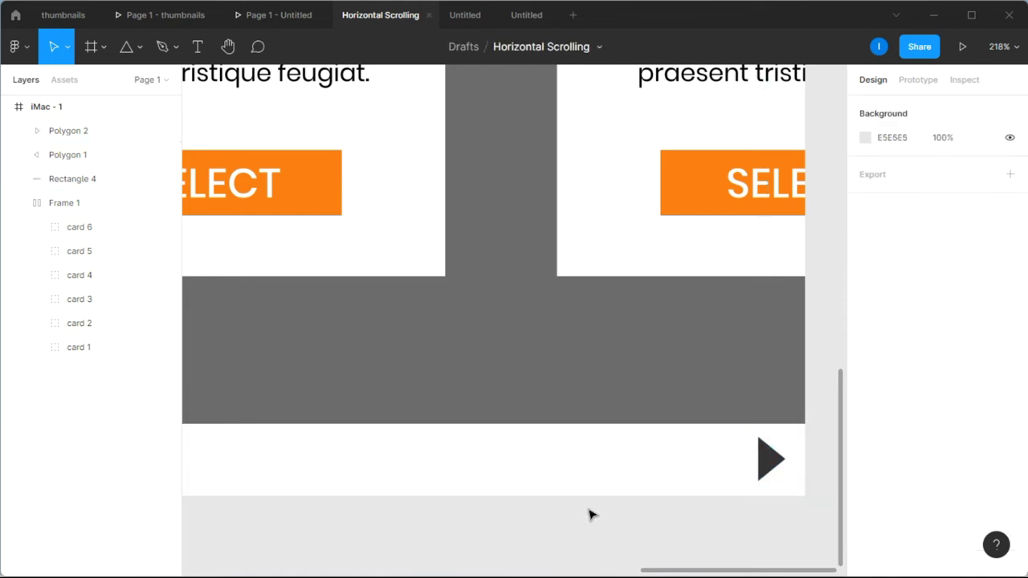
Step: Duplicate the white bottom bar and shorten the copy to about 496 × 44, starting at X 68 beside the left arrow
{"action": "scroll", "coordinate": [590, 514], "scroll_direction": "down", "scroll_amount": 6}
{"action": "scroll", "coordinate": [589, 514], "scroll_direction": "down", "scroll_amount": 2}
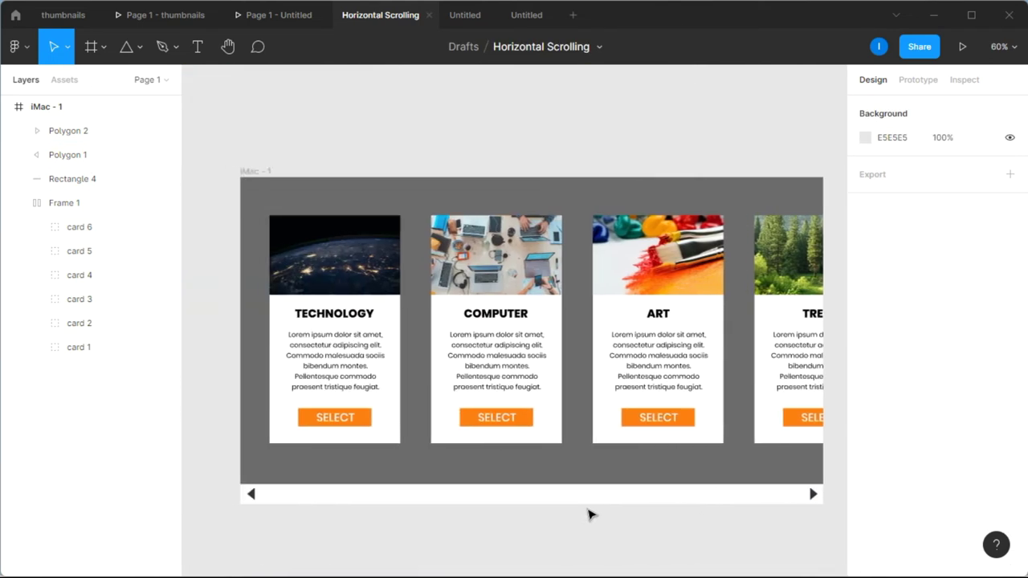
{"action": "left_click", "coordinate": [562, 501]}
{"action": "left_click_drag", "start_coordinate": [562, 502], "coordinate": [558, 533]}
{"action": "left_click_drag", "start_coordinate": [295, 528], "coordinate": [351, 498]}
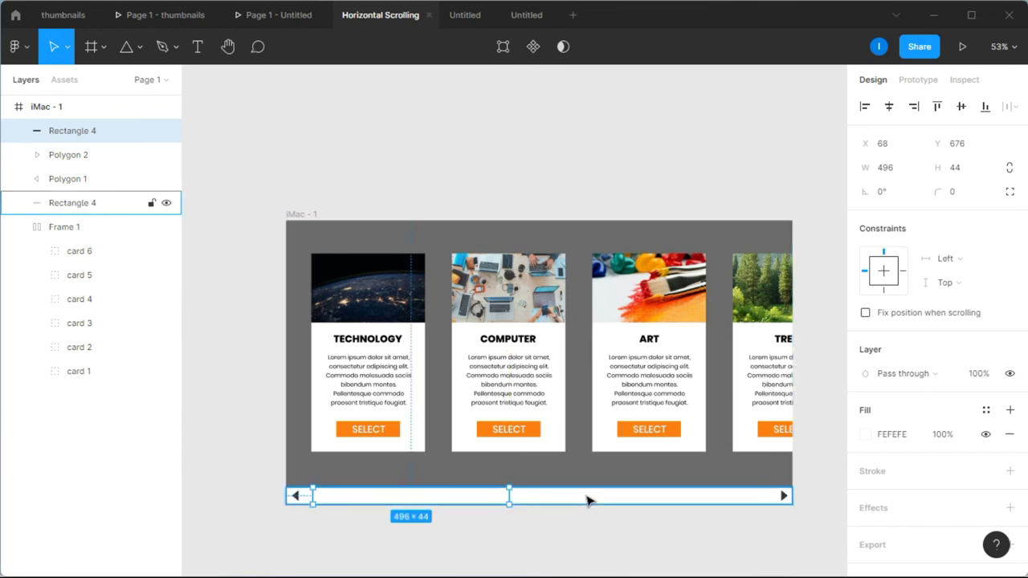
Step: Fill the shortened bar with orange FE7F0E sampled from a card's SELECT button
{"action": "left_click", "coordinate": [870, 438]}
{"action": "left_click", "coordinate": [688, 409]}
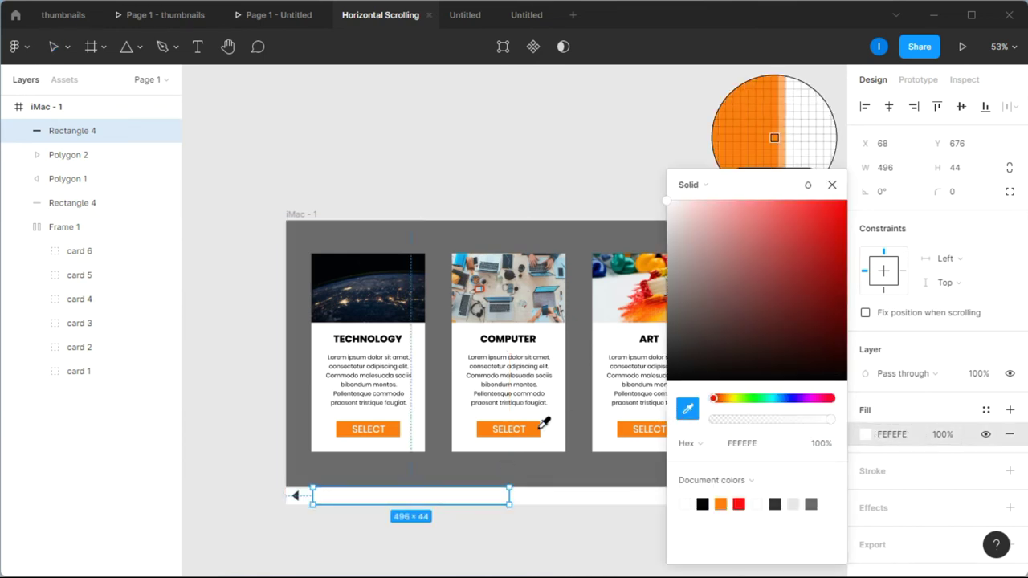
{"action": "left_click", "coordinate": [538, 426]}
{"action": "left_click", "coordinate": [832, 185]}
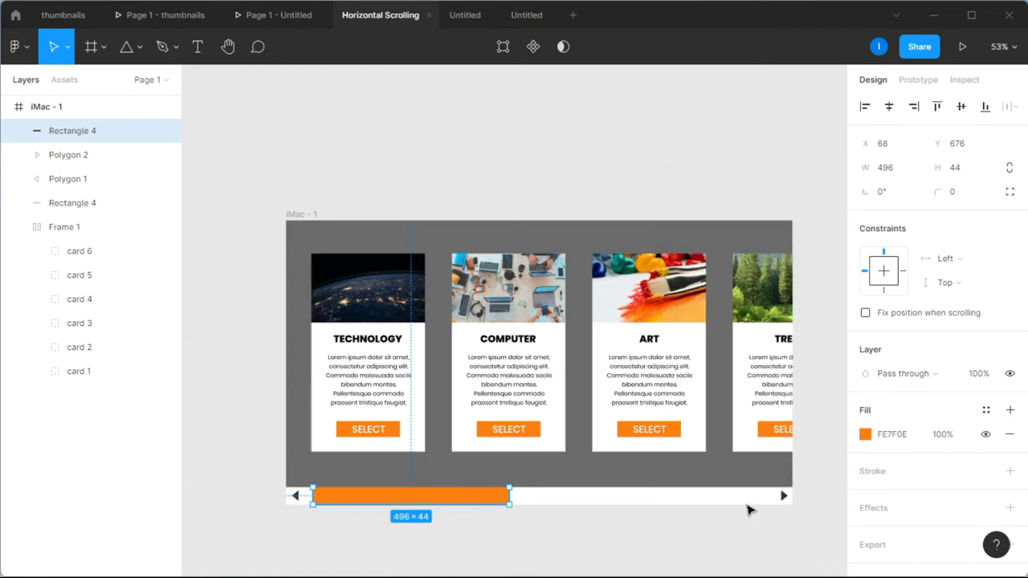
{"action": "left_click", "coordinate": [749, 526]}
Step: Shift the orange bar slightly left to about X 55, closer to the left arrow
{"action": "scroll", "coordinate": [749, 528], "scroll_direction": "down", "scroll_amount": 5}
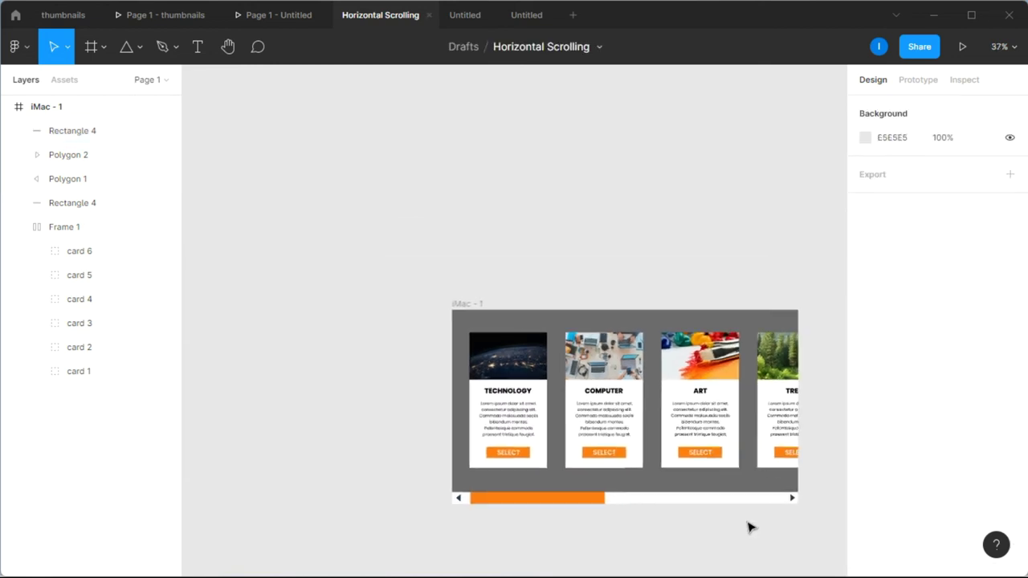
{"action": "scroll", "coordinate": [749, 528], "scroll_direction": "left", "scroll_amount": 2}
{"action": "scroll", "coordinate": [749, 528], "scroll_direction": "up", "scroll_amount": 3}
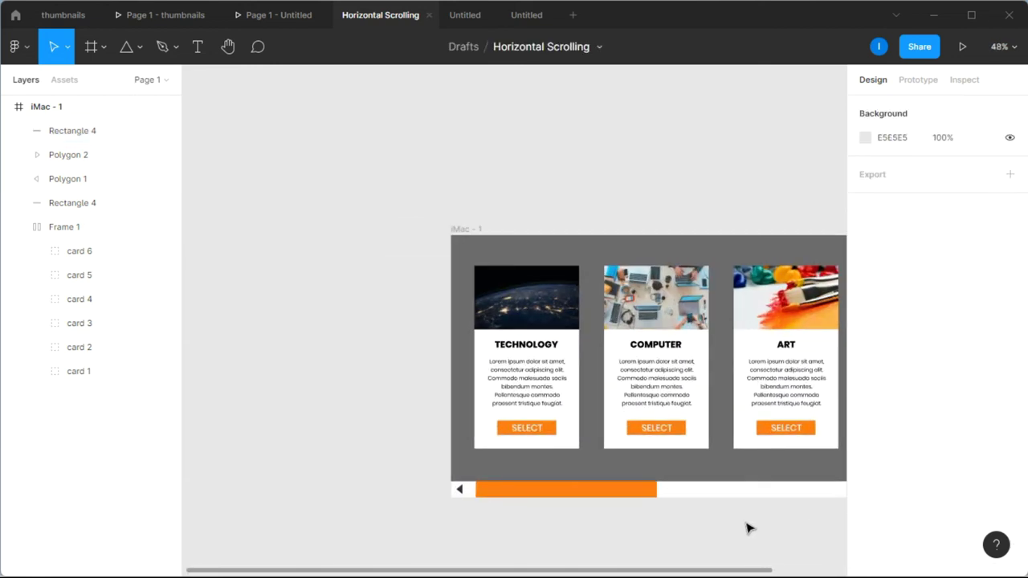
{"action": "scroll", "coordinate": [748, 527], "scroll_direction": "right", "scroll_amount": 2}
{"action": "scroll", "coordinate": [648, 525], "scroll_direction": "up", "scroll_amount": 2}
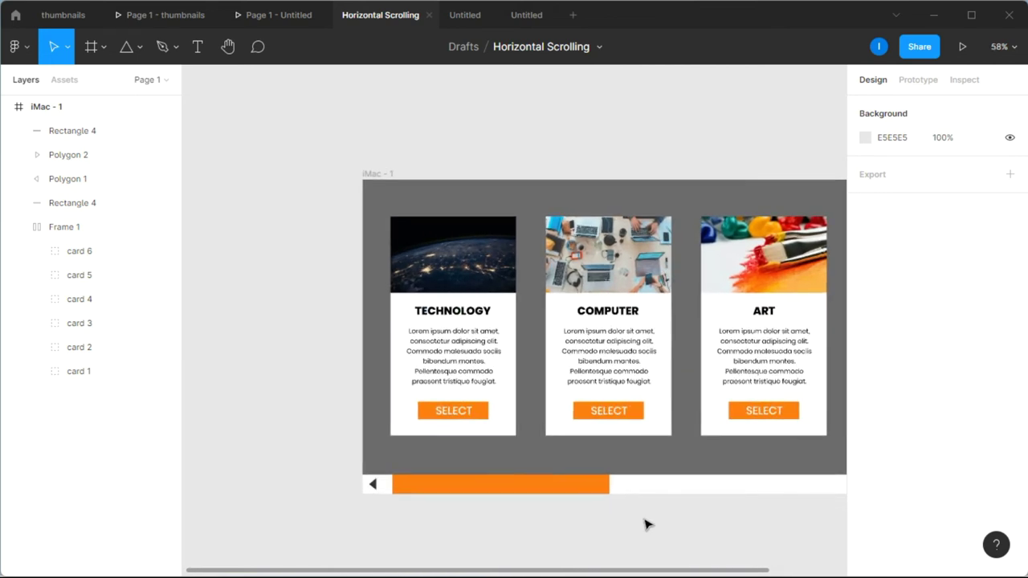
{"action": "left_click", "coordinate": [476, 491]}
{"action": "left_click_drag", "start_coordinate": [475, 492], "coordinate": [506, 517]}
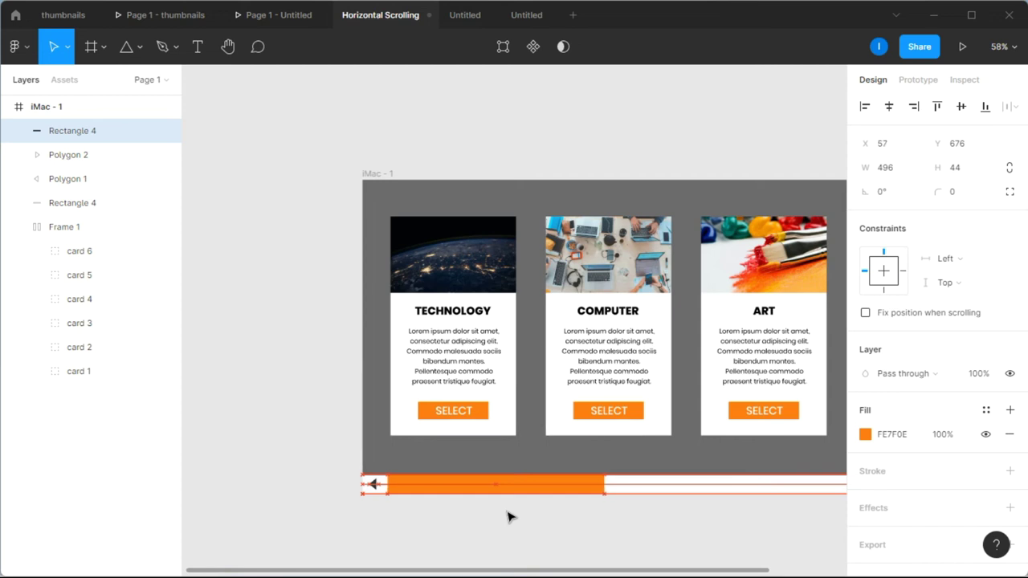
{"action": "left_click", "coordinate": [509, 516]}
Step: Collapse the iMac - 1 layer and duplicate the whole frame as iMac - 2 beside it
{"action": "scroll", "coordinate": [508, 516], "scroll_direction": "down", "scroll_amount": 4}
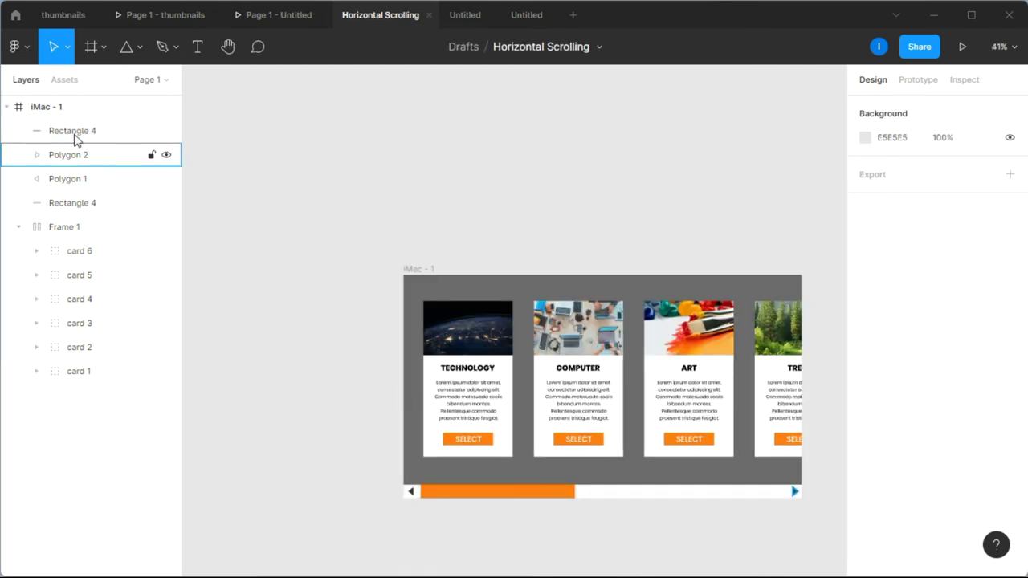
{"action": "left_click", "coordinate": [7, 107]}
{"action": "left_click", "coordinate": [63, 109]}
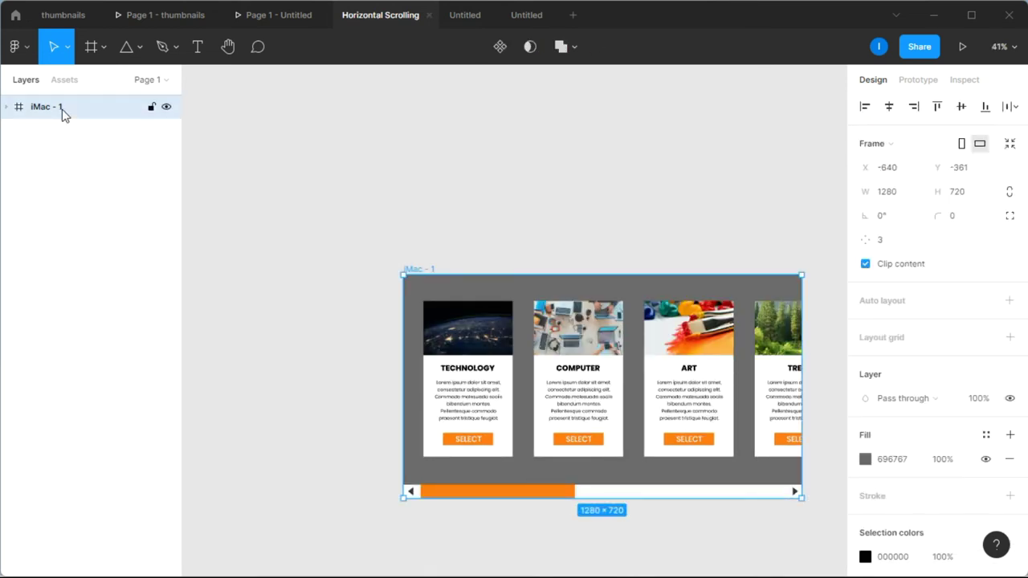
{"action": "key", "text": "ctrl+d"}
{"action": "scroll", "coordinate": [302, 249], "scroll_direction": "down", "scroll_amount": 5}
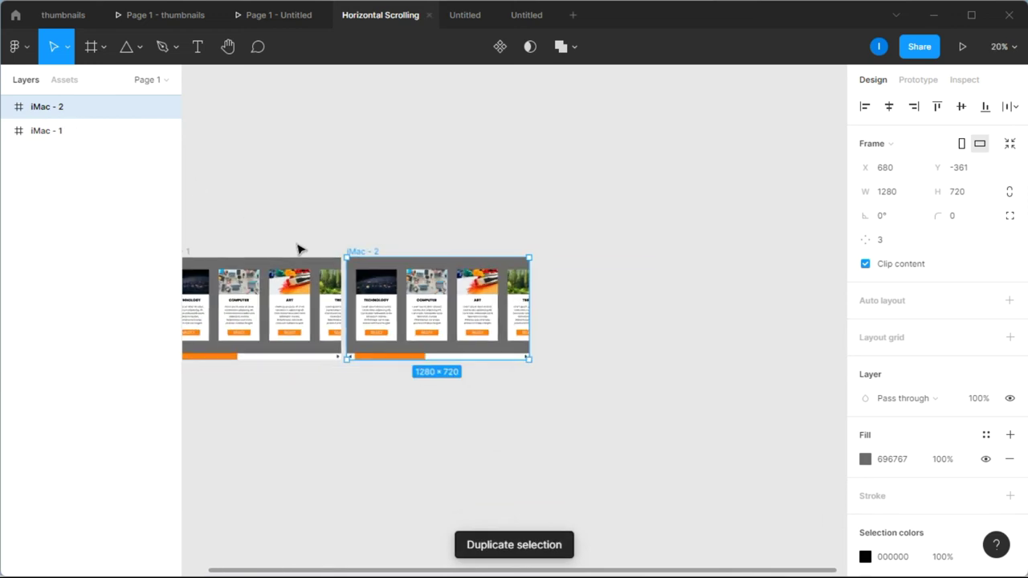
{"action": "scroll", "coordinate": [474, 310], "scroll_direction": "up", "scroll_amount": 5}
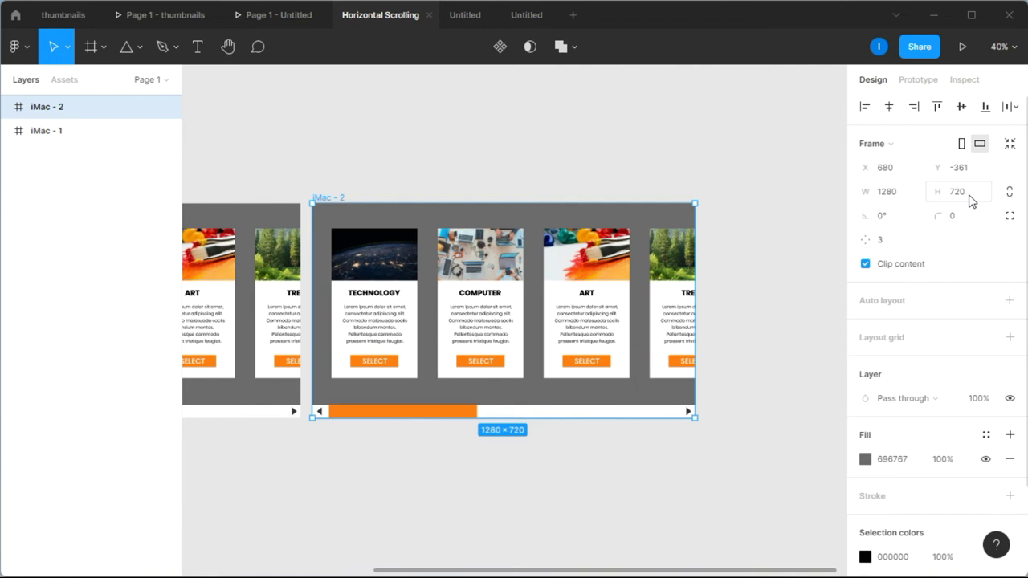
{"action": "left_click_drag", "start_coordinate": [480, 270], "coordinate": [311, 271]}
{"action": "key", "text": "ctrl+z"}
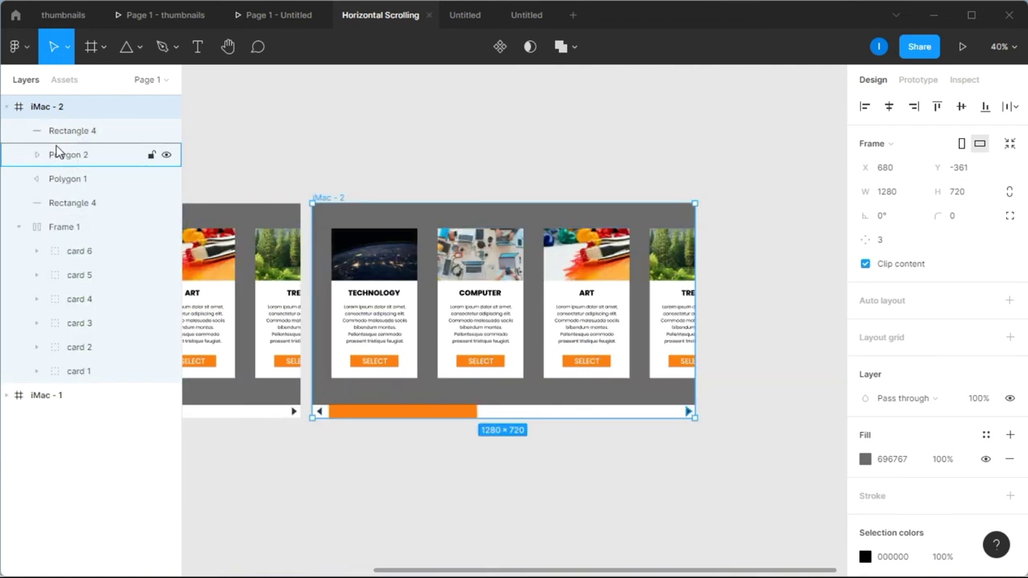
{"action": "left_click", "coordinate": [52, 227]}
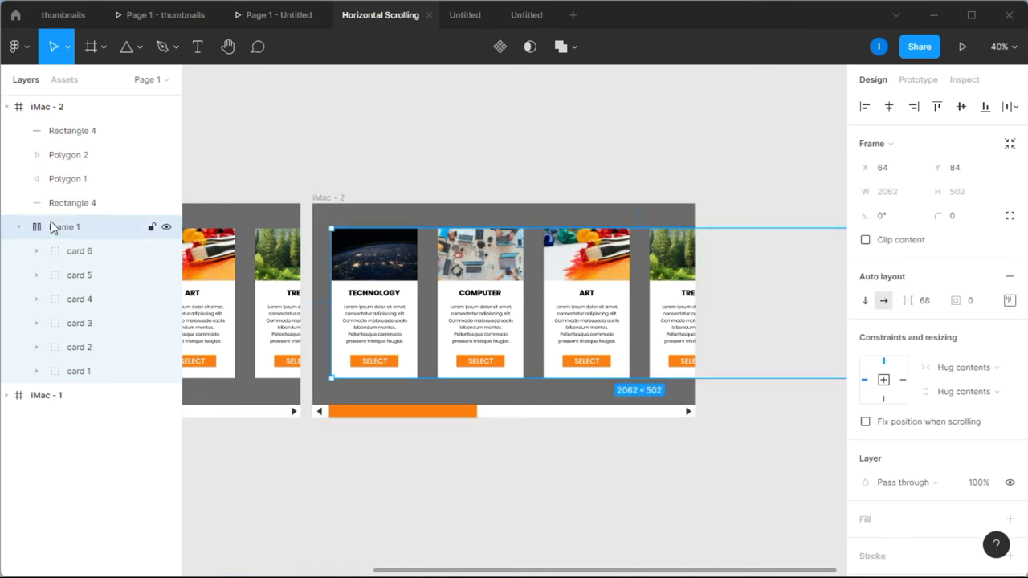
{"action": "left_click_drag", "start_coordinate": [573, 276], "coordinate": [528, 269]}
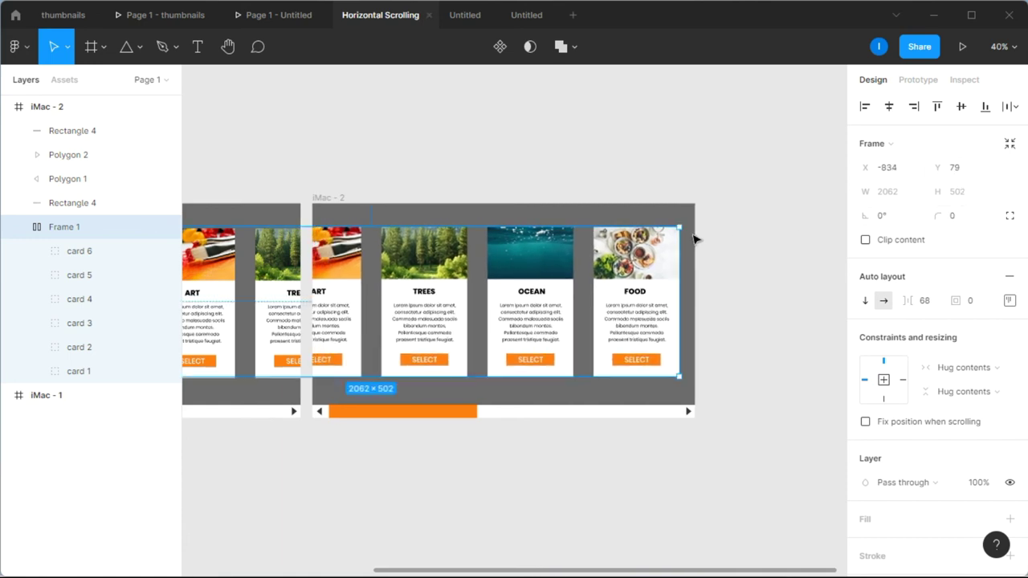
{"action": "mouse_move", "coordinate": [568, 271]}
{"action": "left_mouse_down"}
{"action": "mouse_move", "coordinate": [579, 272]}
{"action": "mouse_move", "coordinate": [566, 273]}
{"action": "left_mouse_up"}
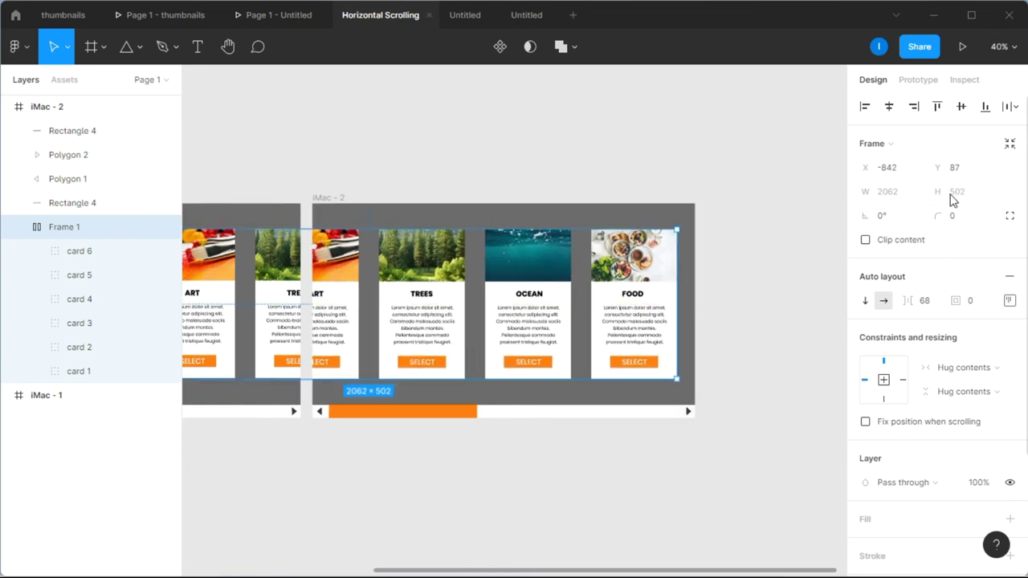
{"action": "left_click", "coordinate": [957, 171]}
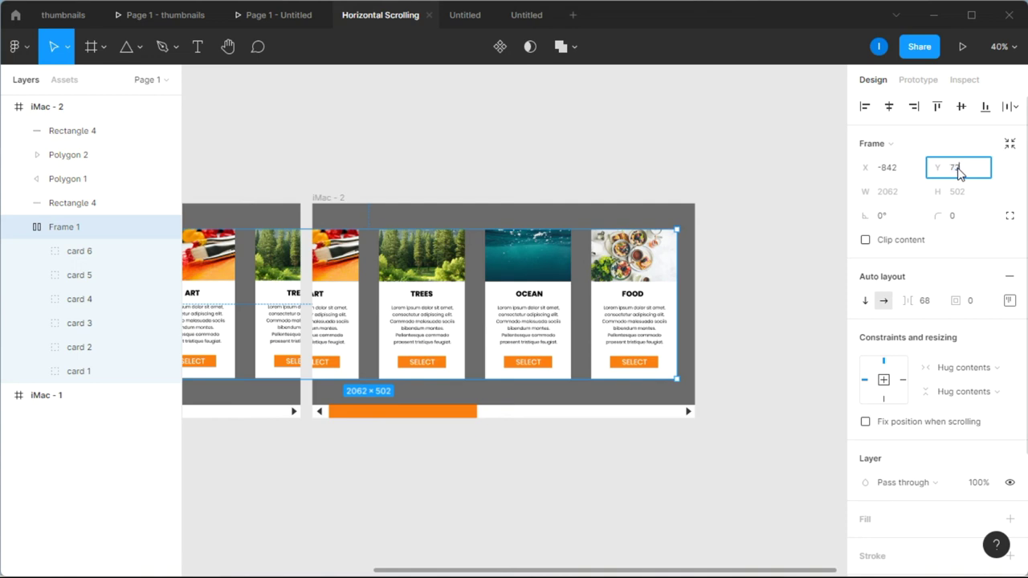
{"action": "key", "text": "Return"}
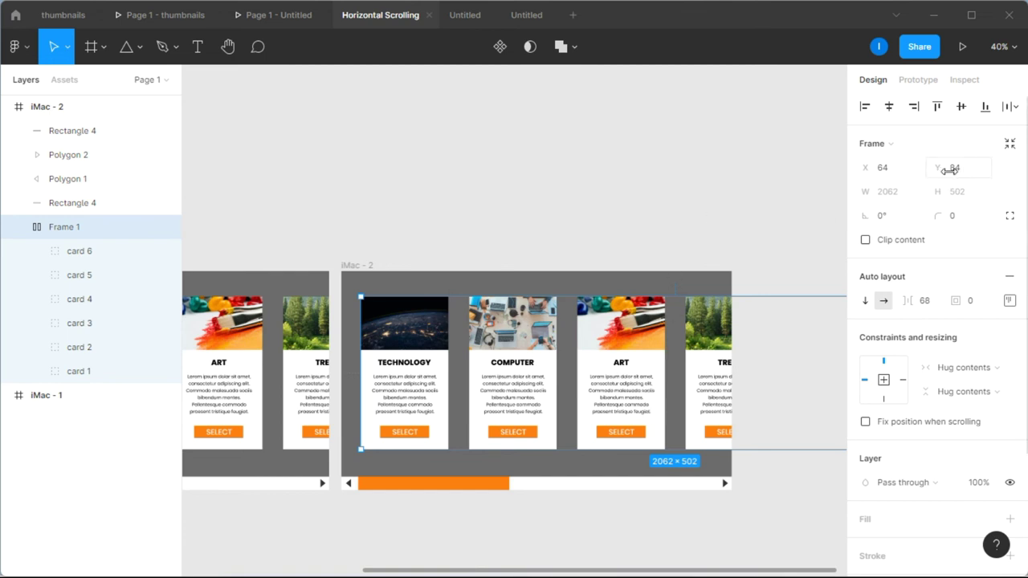
Step: Move the card row Frame 1 in iMac - 2 left to X -832 at Y 84, bringing the FOOD card into view
{"action": "left_click_drag", "start_coordinate": [626, 335], "coordinate": [572, 342]}
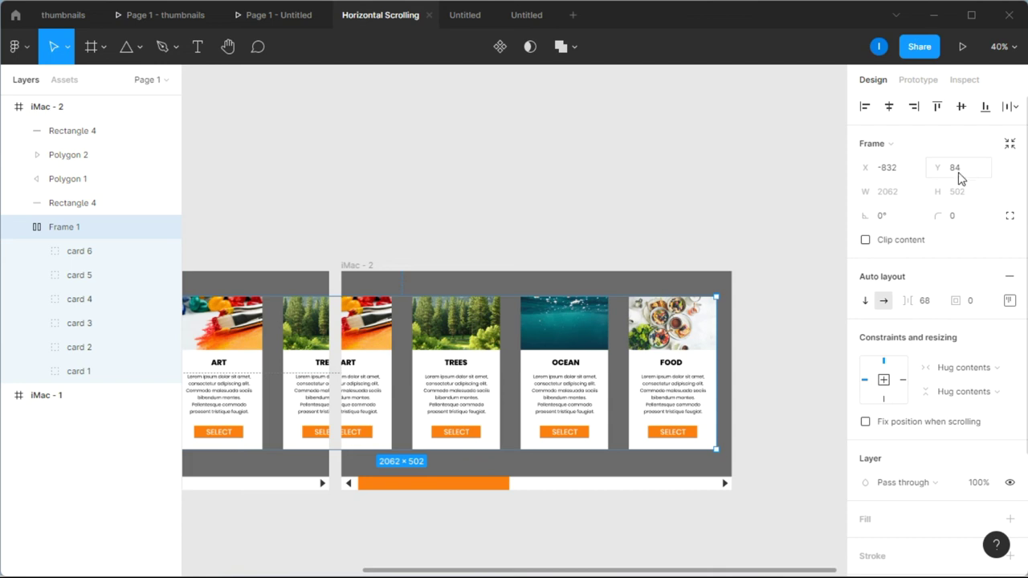
{"action": "left_click", "coordinate": [635, 245]}
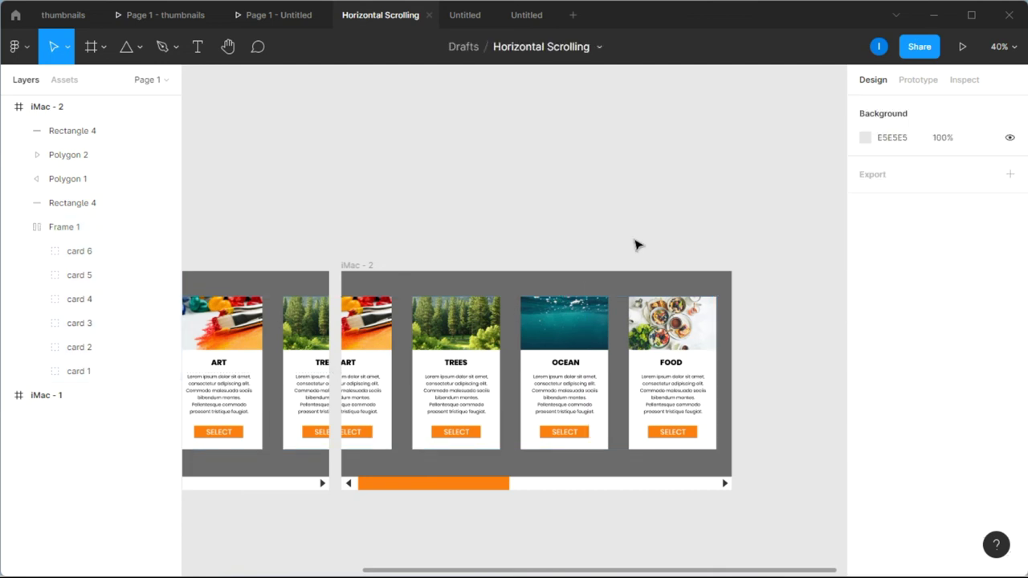
Step: Move the orange bar in iMac - 2 to X 734, against the right arrow, keeping Y at 676
{"action": "scroll", "coordinate": [635, 245], "scroll_direction": "down", "scroll_amount": 3}
{"action": "scroll", "coordinate": [519, 405], "scroll_direction": "up", "scroll_amount": 2}
{"action": "left_click", "coordinate": [518, 408]}
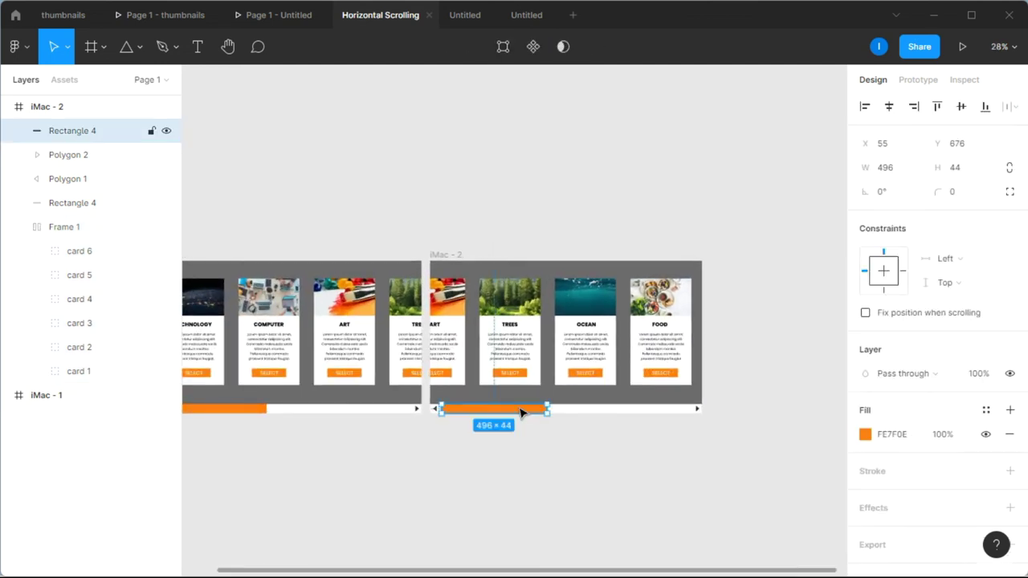
{"action": "left_click_drag", "start_coordinate": [520, 412], "coordinate": [518, 413]}
{"action": "scroll", "coordinate": [518, 413], "scroll_direction": "up", "scroll_amount": 5}
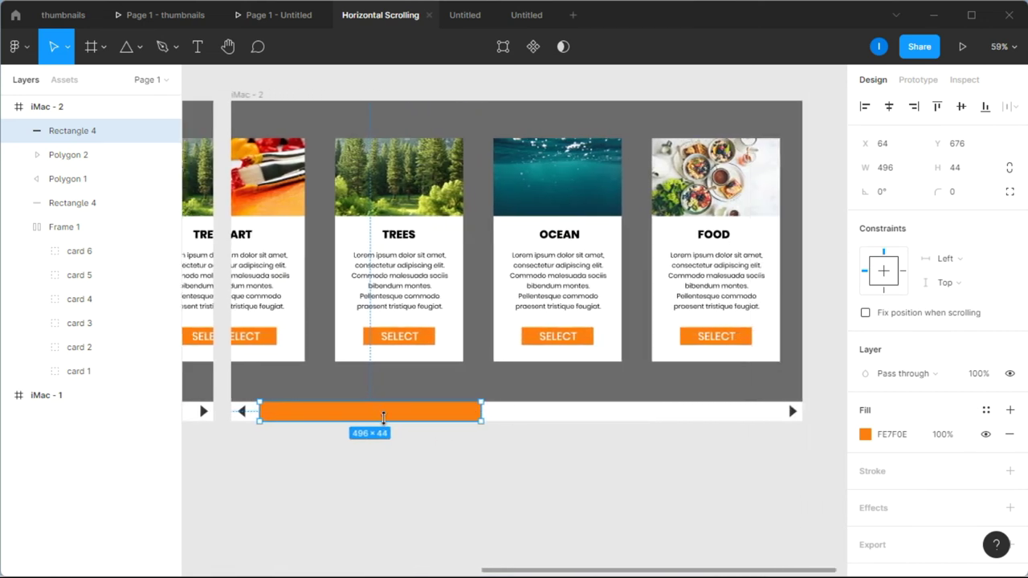
{"action": "left_click_drag", "start_coordinate": [397, 420], "coordinate": [696, 423]}
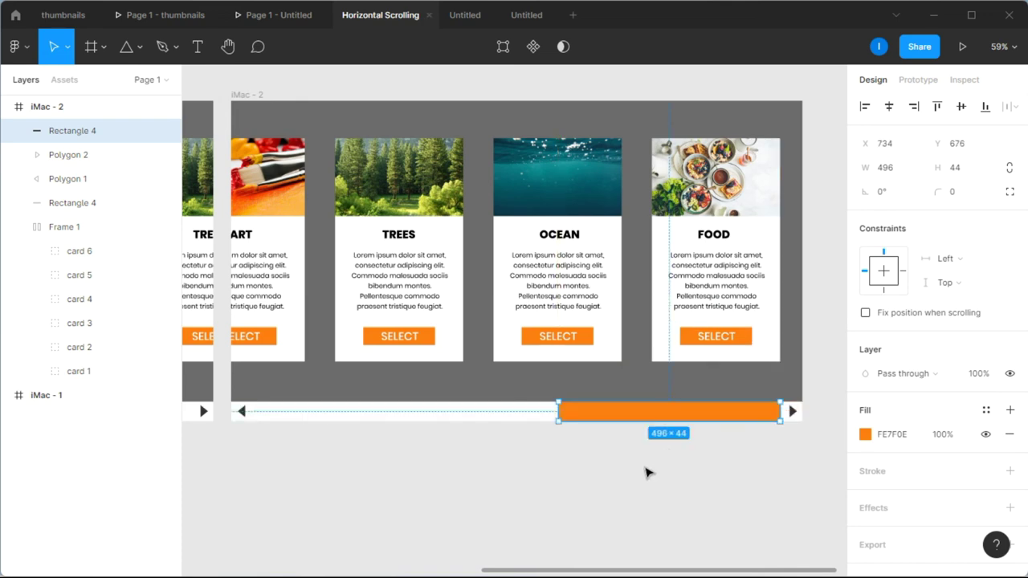
{"action": "left_click", "coordinate": [651, 470]}
Step: Add an On drag interaction to the orange bar in iMac - 1 that navigates to iMac - 2
{"action": "scroll", "coordinate": [644, 472], "scroll_direction": "down", "scroll_amount": 5}
{"action": "scroll", "coordinate": [646, 473], "scroll_direction": "left", "scroll_amount": 1}
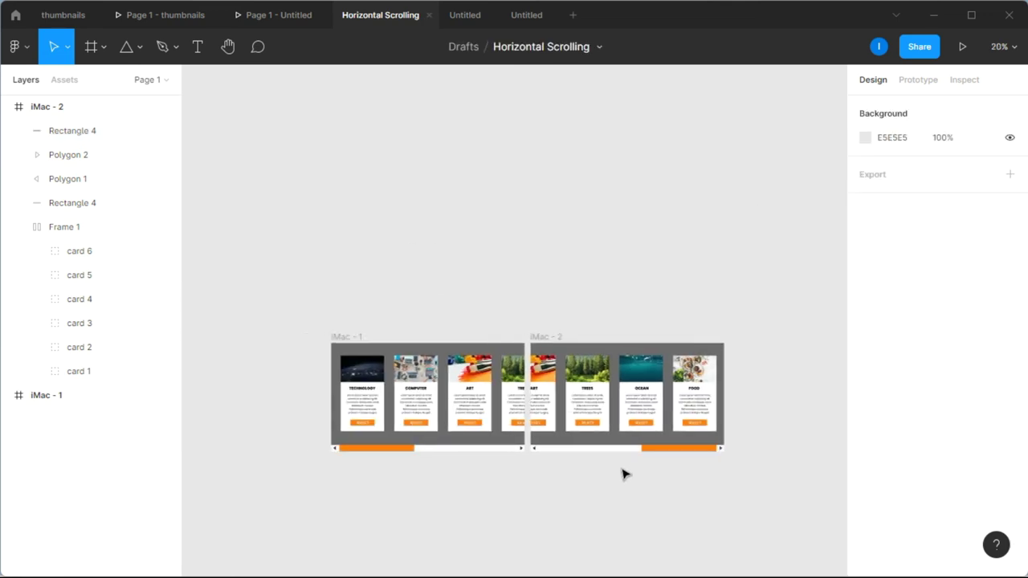
{"action": "scroll", "coordinate": [584, 475], "scroll_direction": "up", "scroll_amount": 2}
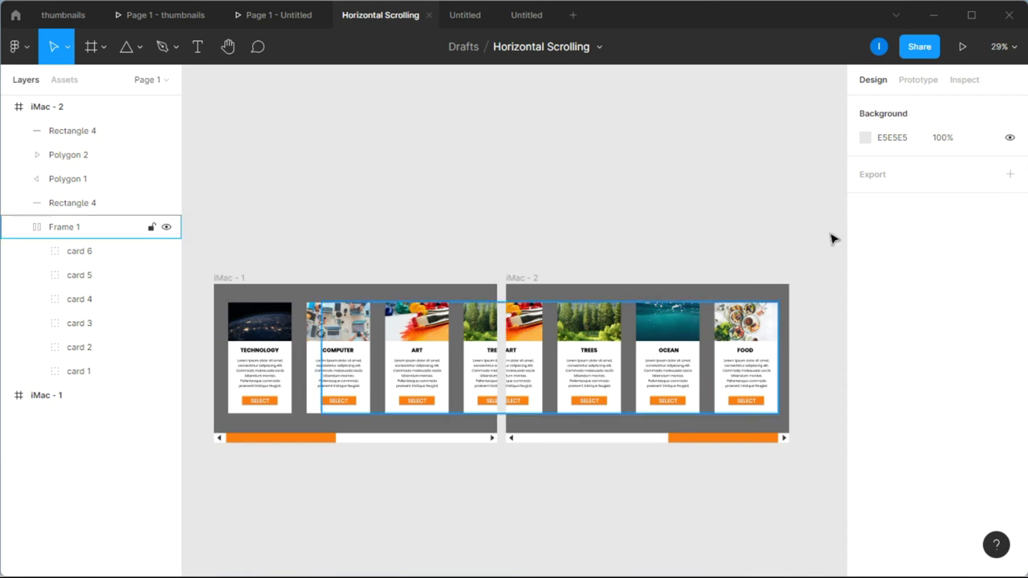
{"action": "left_click", "coordinate": [270, 440]}
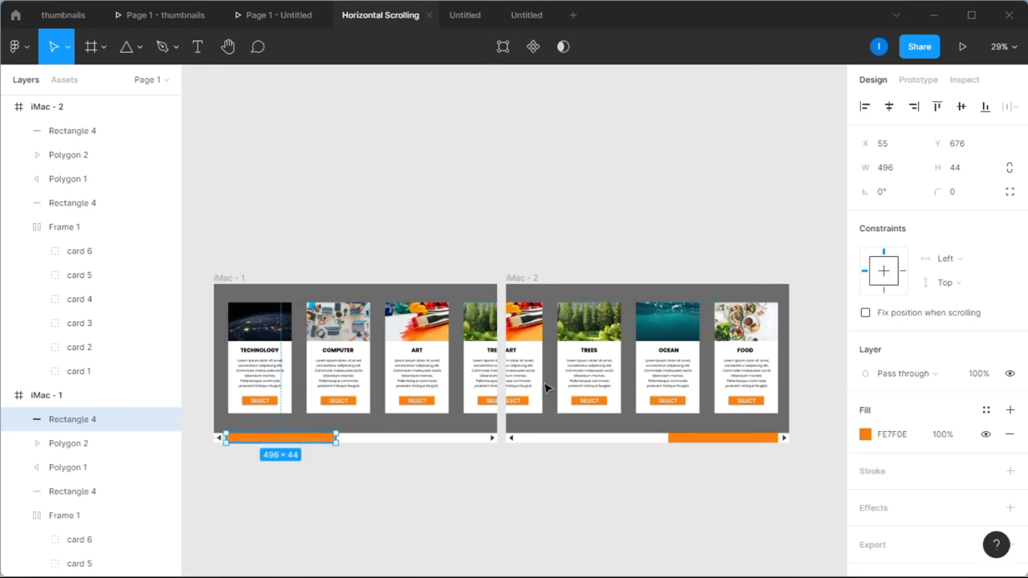
{"action": "left_click", "coordinate": [914, 84]}
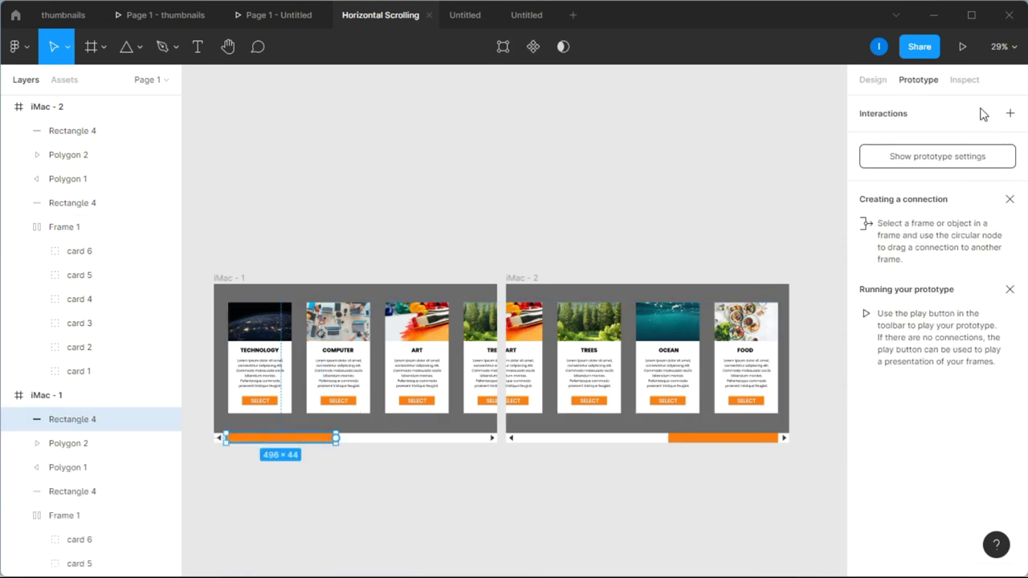
{"action": "left_click", "coordinate": [1009, 113]}
{"action": "left_click", "coordinate": [876, 149]}
{"action": "left_click", "coordinate": [711, 175]}
{"action": "left_click", "coordinate": [718, 190]}
{"action": "left_click", "coordinate": [715, 199]}
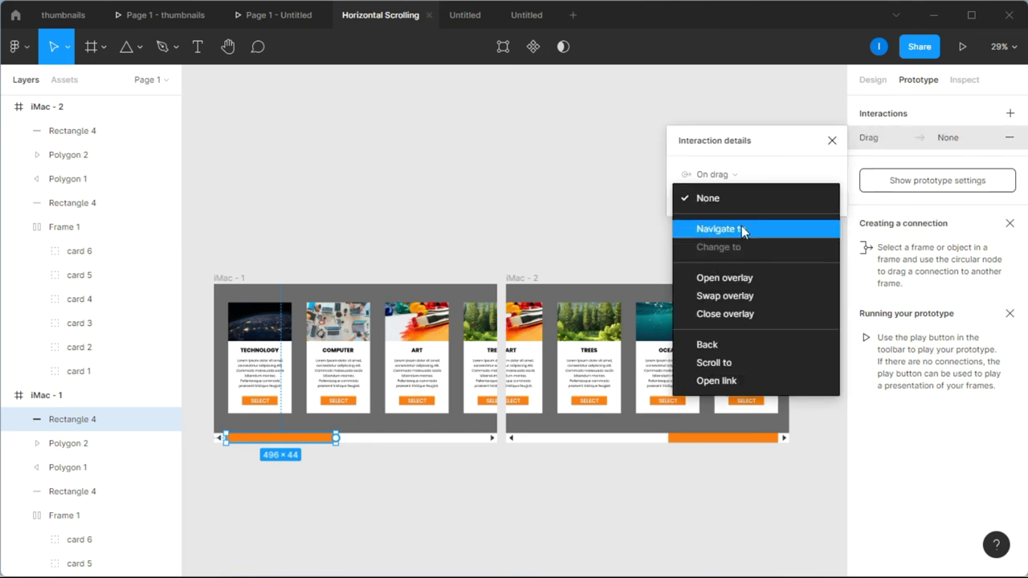
{"action": "left_click", "coordinate": [757, 229]}
{"action": "left_click", "coordinate": [793, 200]}
{"action": "left_click", "coordinate": [818, 204]}
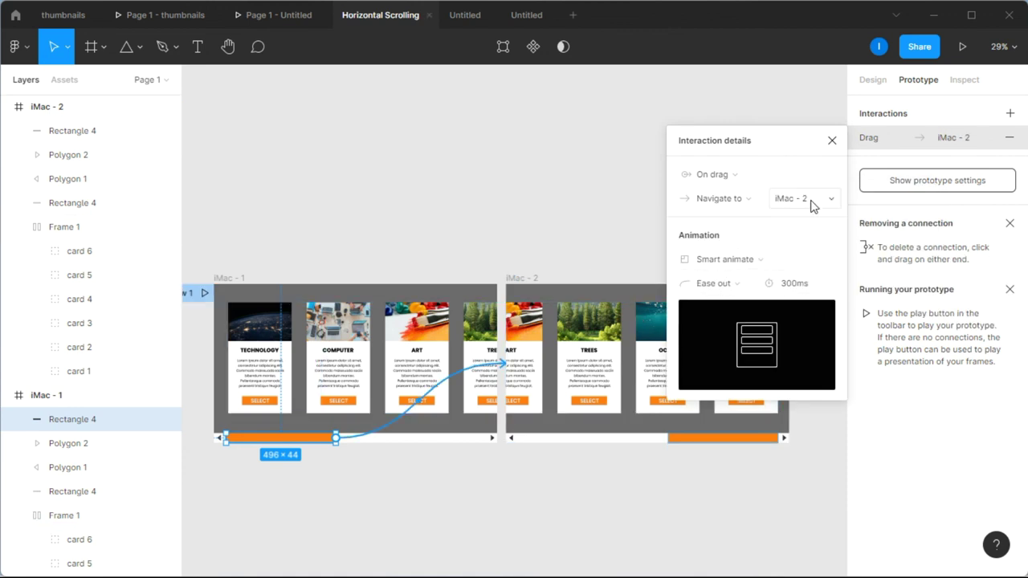
Step: Add an On drag interaction to the orange bar in iMac - 2 that navigates back to iMac - 1
{"action": "left_click", "coordinate": [832, 140]}
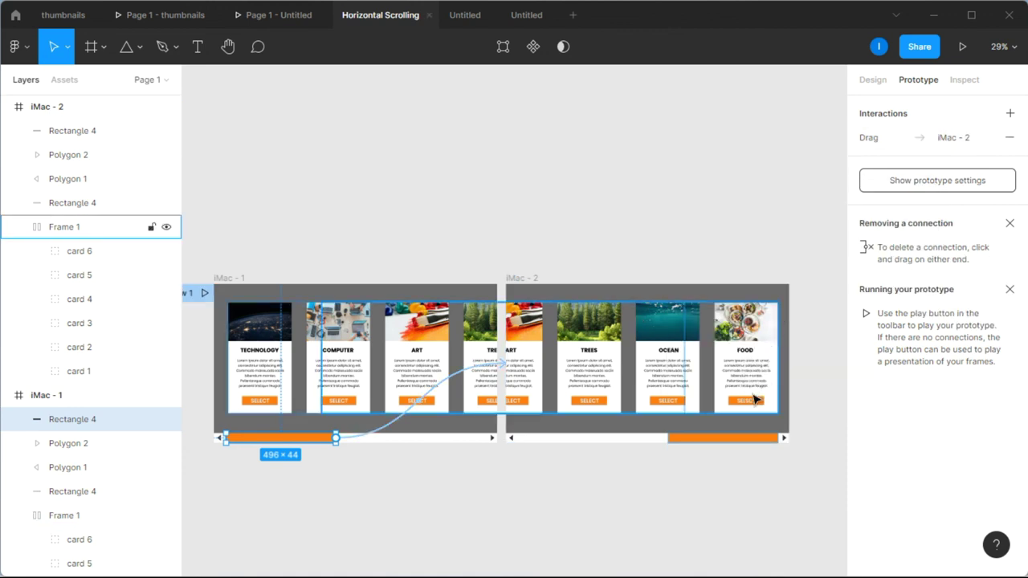
{"action": "left_click", "coordinate": [742, 436]}
{"action": "left_click", "coordinate": [1010, 113]}
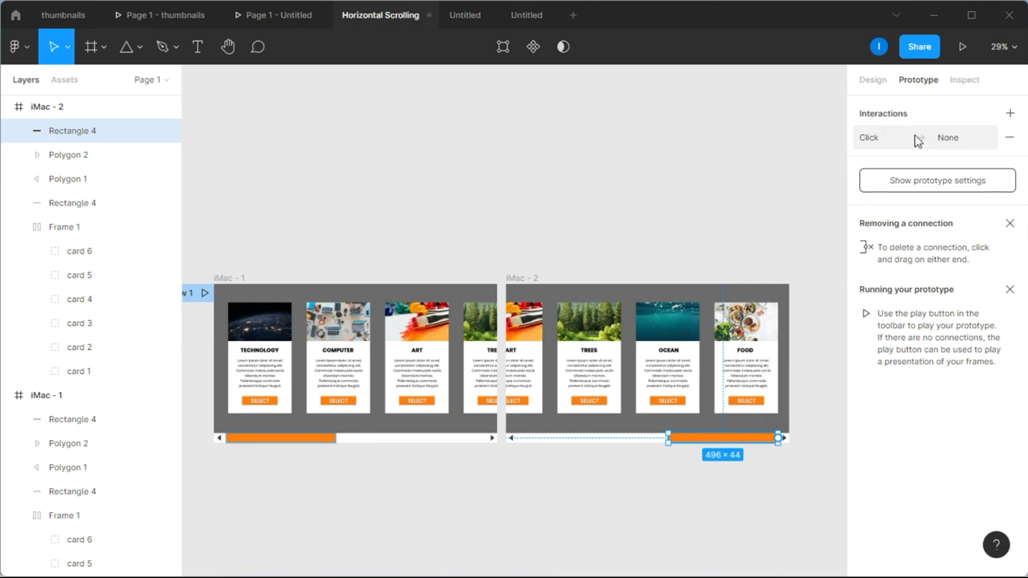
{"action": "left_click", "coordinate": [913, 137]}
{"action": "left_click", "coordinate": [746, 176]}
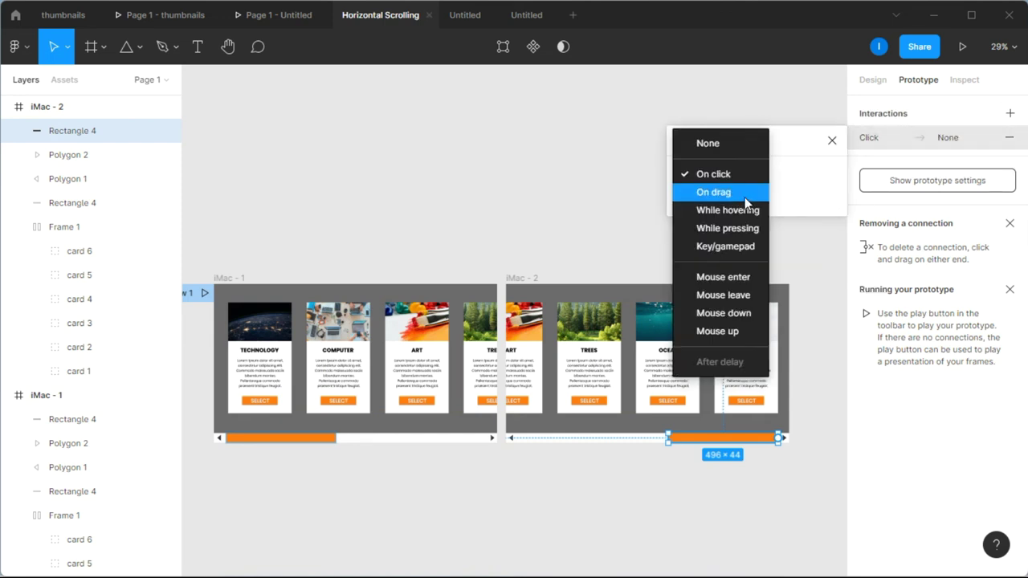
{"action": "left_click", "coordinate": [748, 198]}
{"action": "left_click", "coordinate": [771, 201]}
{"action": "left_click", "coordinate": [753, 228]}
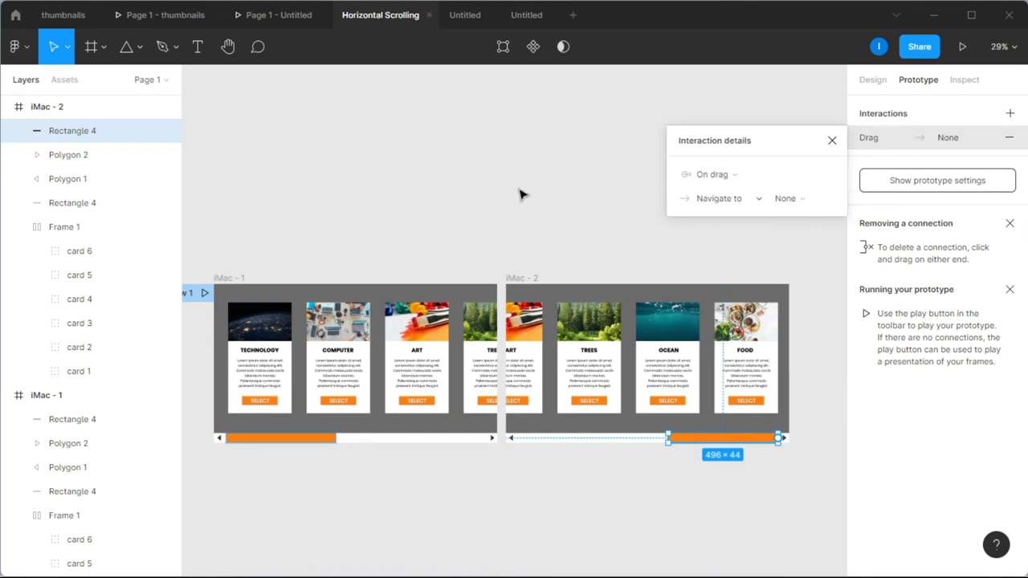
{"action": "left_click", "coordinate": [819, 205]}
{"action": "left_click", "coordinate": [819, 200]}
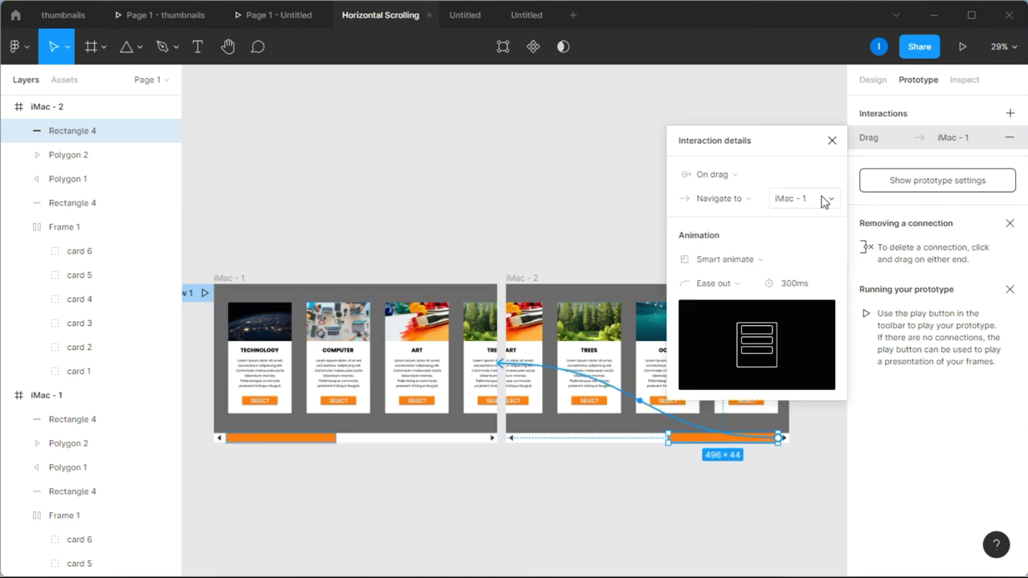
{"action": "left_click", "coordinate": [833, 141]}
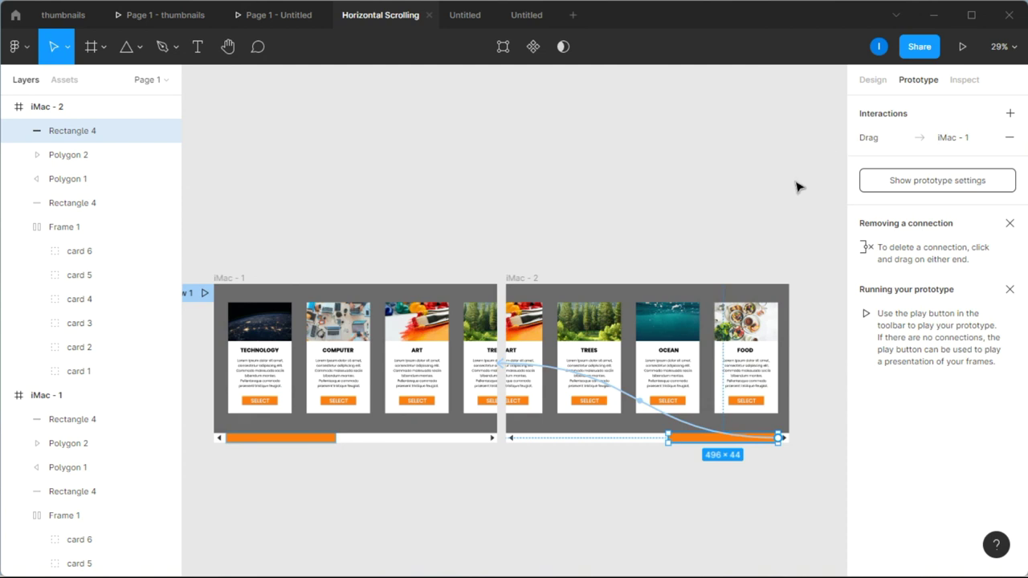
Step: Run the prototype preview and test the horizontal scrolling by sliding the orange bar along the scroll track
{"action": "left_click", "coordinate": [962, 51]}
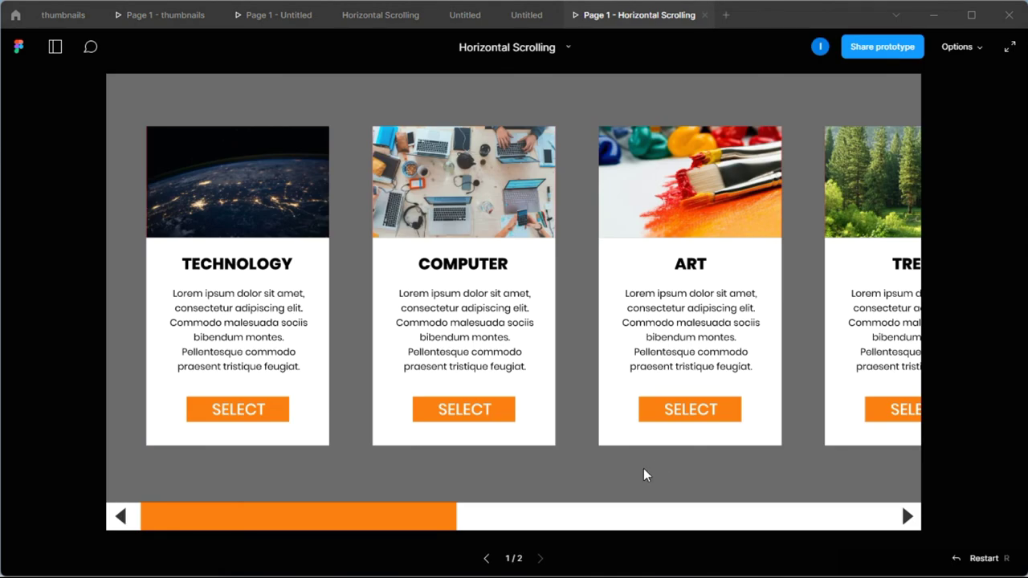
{"action": "mouse_move", "coordinate": [323, 524]}
{"action": "left_mouse_down"}
{"action": "mouse_move", "coordinate": [557, 514]}
{"action": "mouse_move", "coordinate": [764, 525]}
{"action": "mouse_move", "coordinate": [319, 529]}
{"action": "left_mouse_up"}
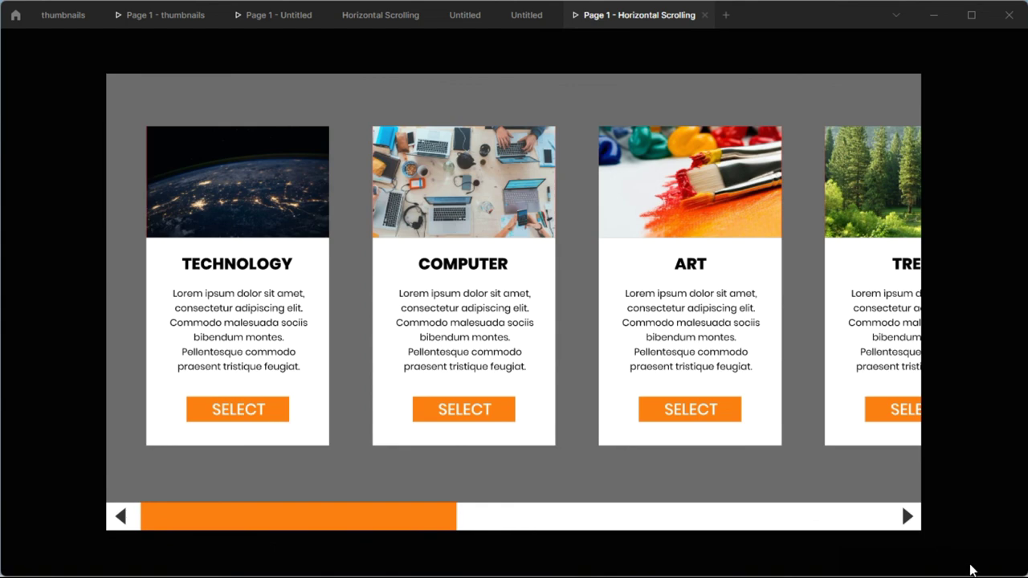
{"action": "mouse_move", "coordinate": [975, 567]}
{"action": "left_click", "coordinate": [975, 566]}
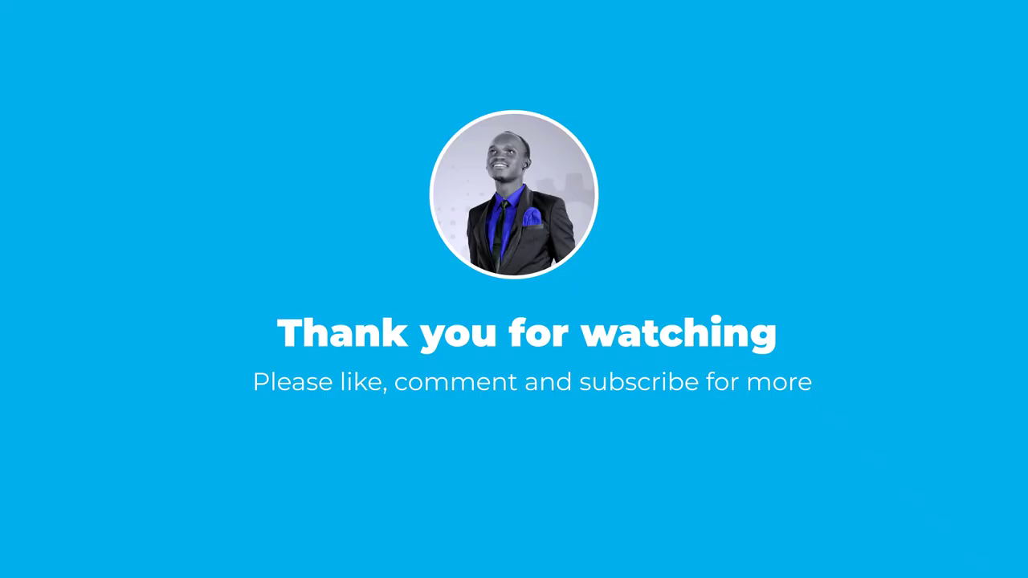